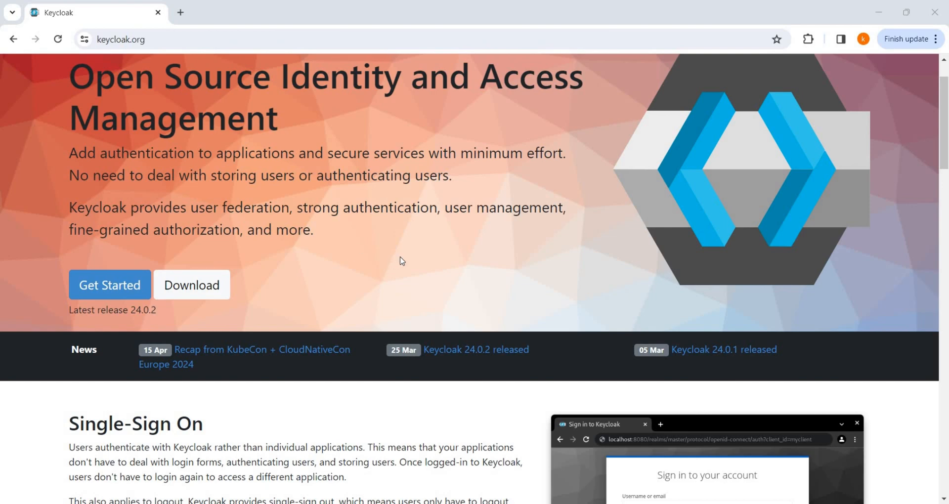
Step: Open the Docker getting-started guide from the Keycloak guides page
scroll(401, 261, down, 3)
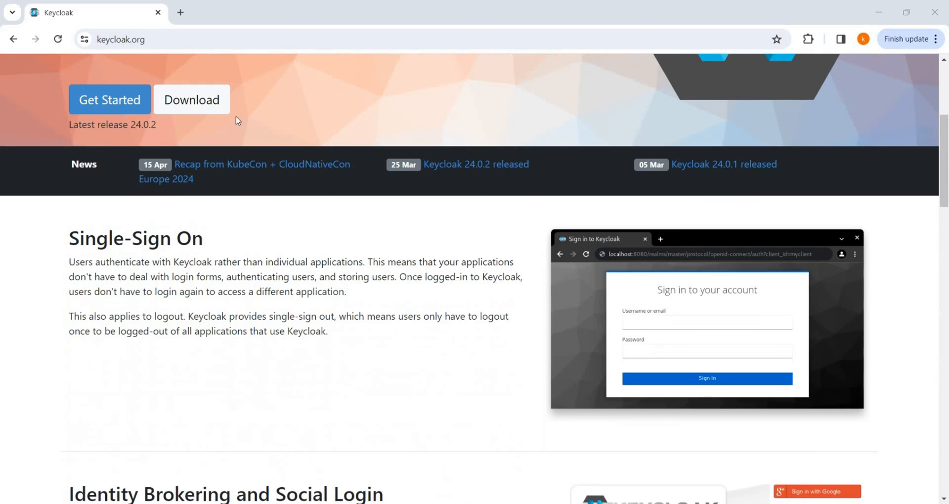
click(138, 102)
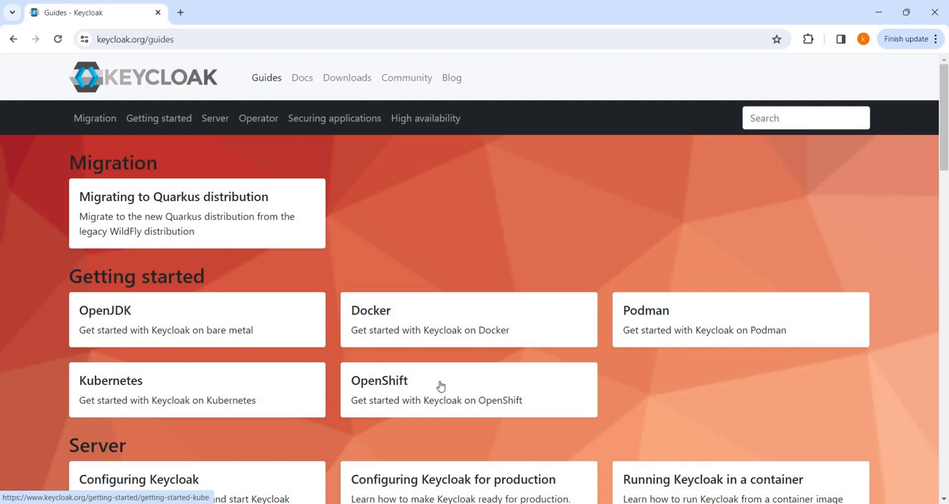
click(431, 317)
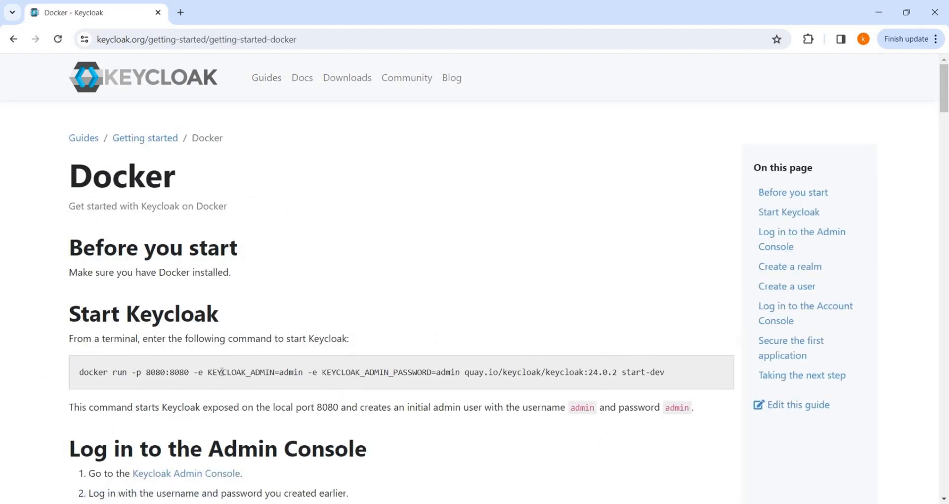
Step: Highlight the admin settings, start-dev and the 24.0.2 image version in the docker run command
double_click(242, 372)
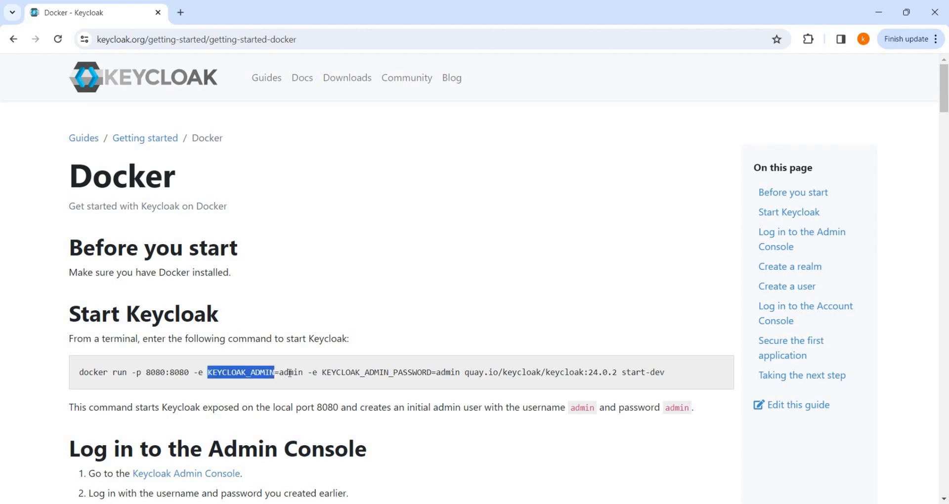
double_click(293, 372)
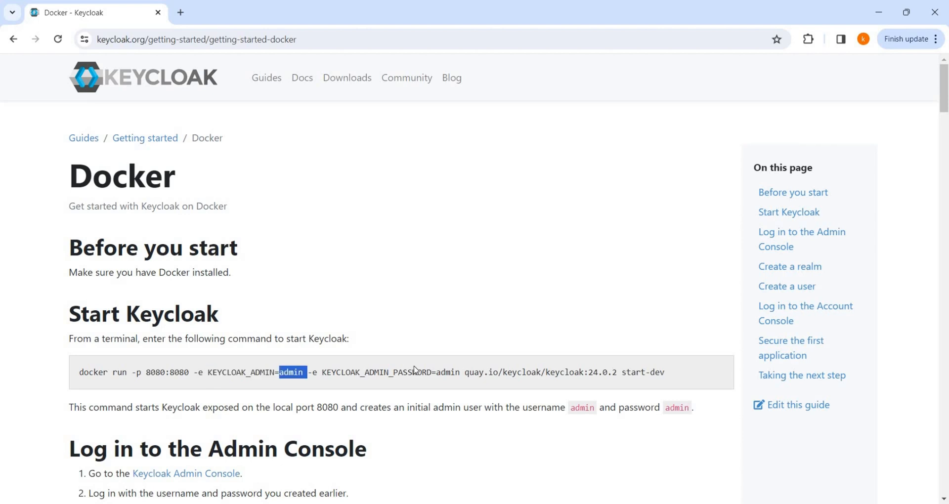
double_click(445, 373)
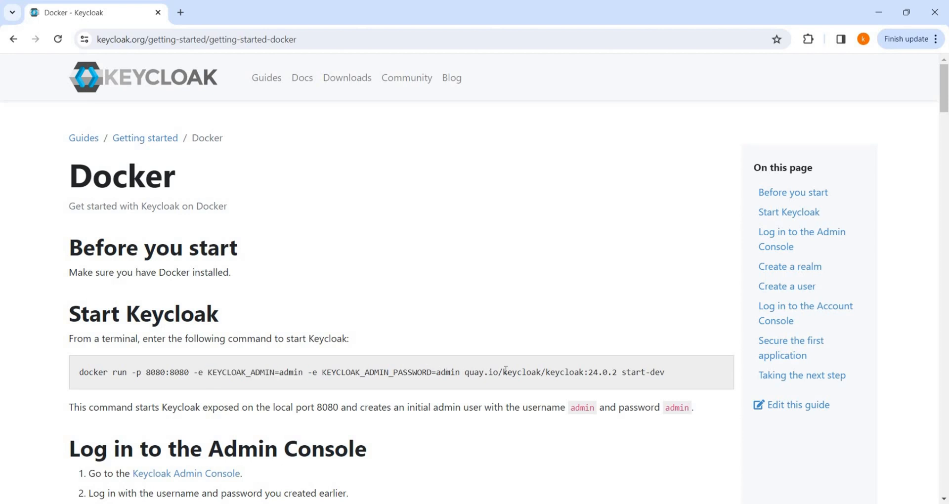
drag(666, 372, 621, 373)
click(606, 372)
drag(602, 372, 594, 372)
Step: Copy the whole docker run command to the clipboard
drag(666, 372, 76, 379)
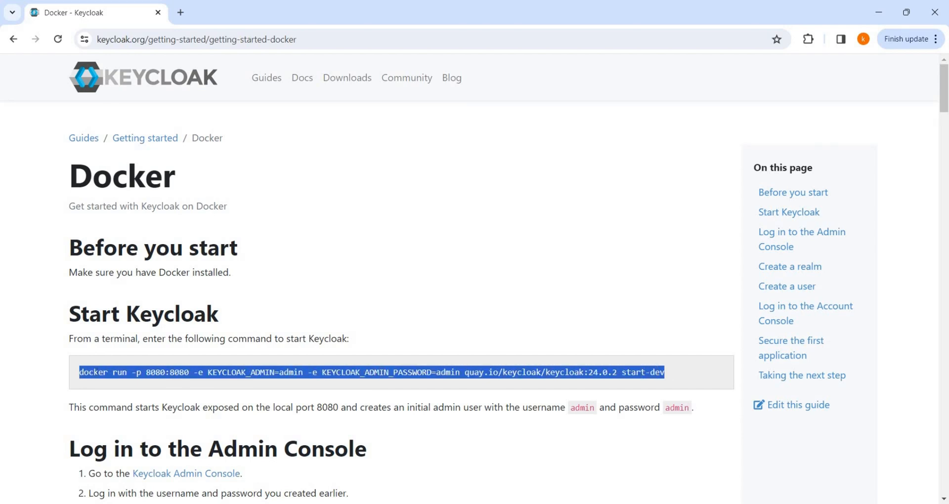
right_click(98, 375)
click(147, 238)
mouse_move(403, 503)
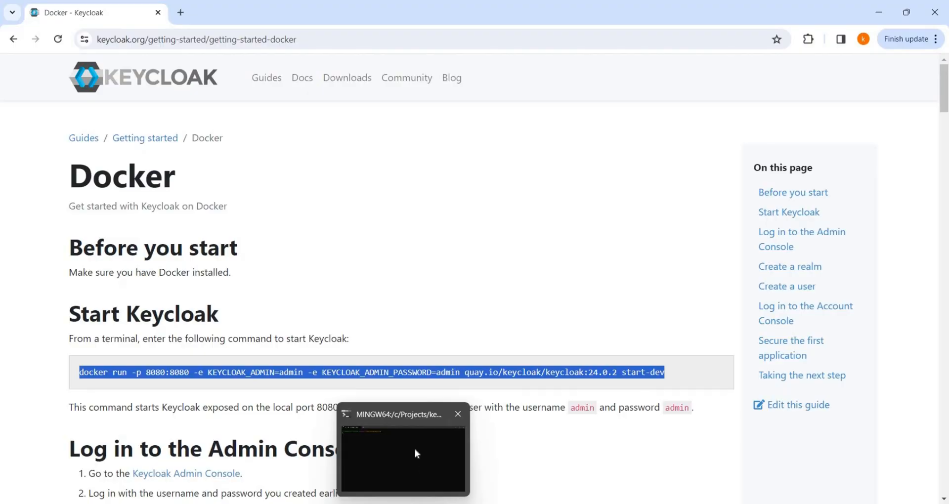
Step: Run the copied docker run command in Git Bash to start Keycloak 24.0.2 in dev mode
click(416, 464)
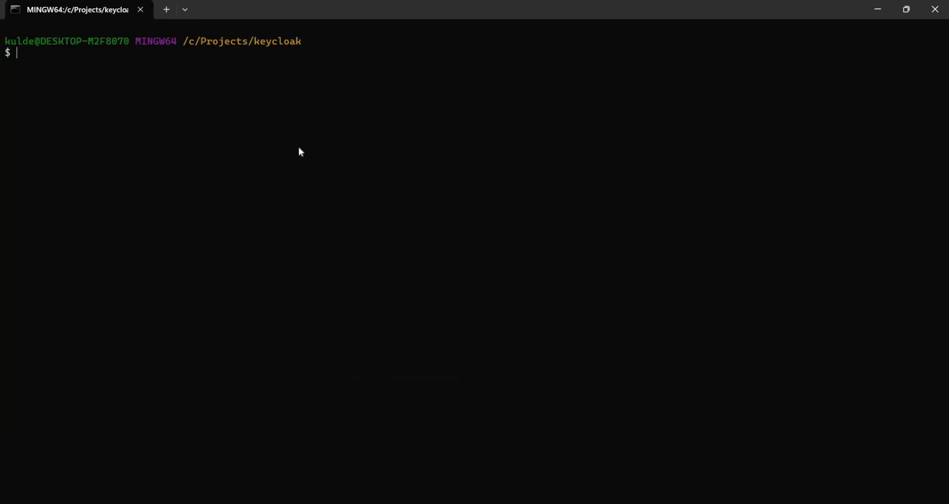
key(ctrl+v)
key(Return)
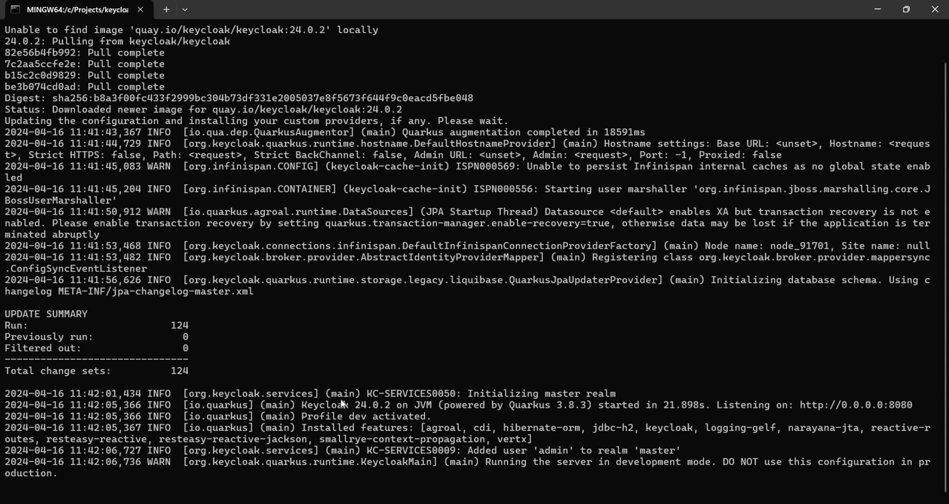
scroll(345, 391, up, 1)
scroll(346, 393, down, 1)
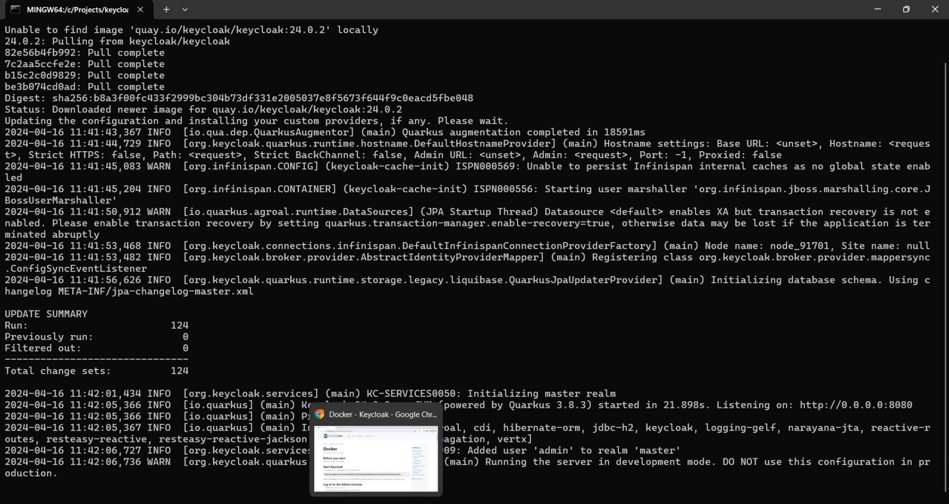
click(376, 503)
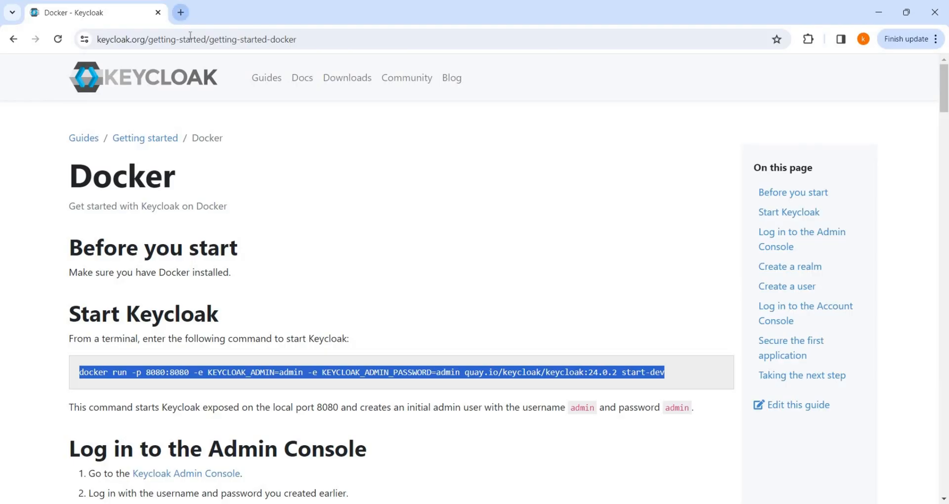
key(ctrl+t)
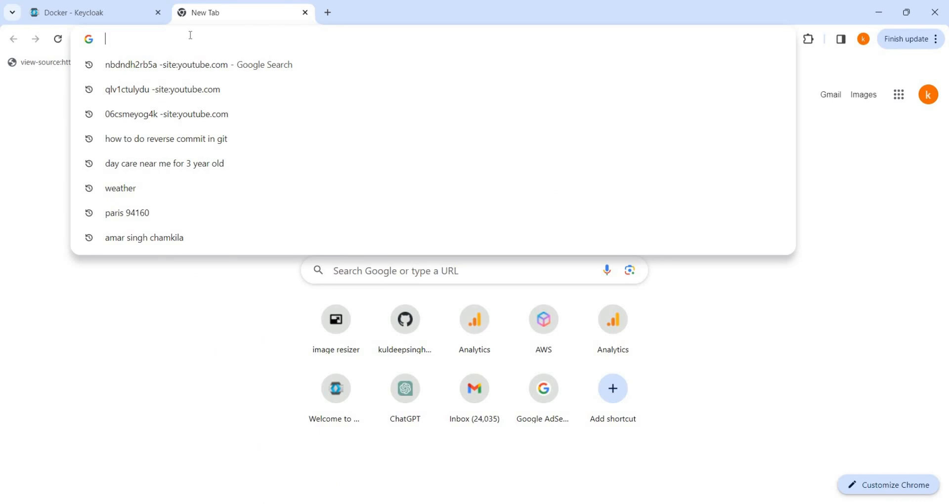
text(httpL//)
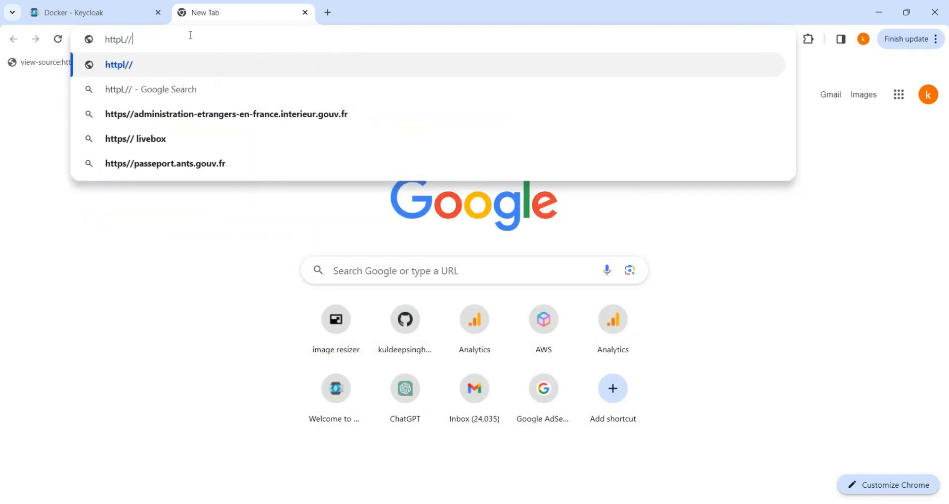
key(BackSpace)
key(BackSpace)
key(BackSpace)
text(:)
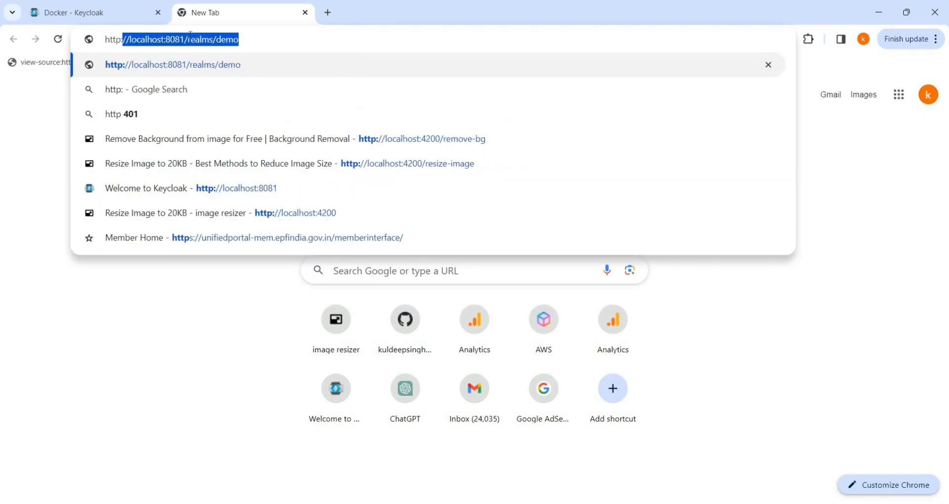
text(//lo)
key(Right)
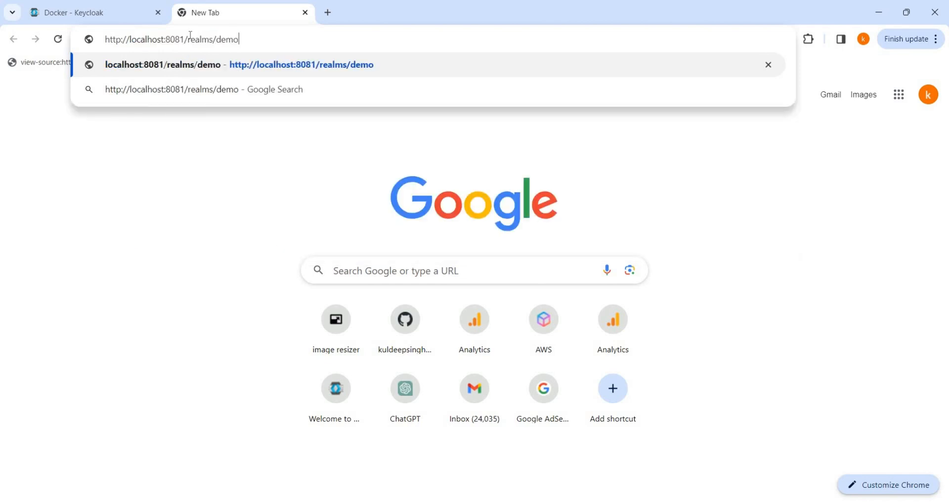
key(BackSpace)
key(BackSpace)
key(BackSpace)
key(BackSpace)
key(BackSpace)
key(BackSpace)
key(BackSpace)
key(BackSpace)
key(BackSpace)
key(BackSpace)
key(BackSpace)
key(BackSpace)
key(BackSpace)
text(0)
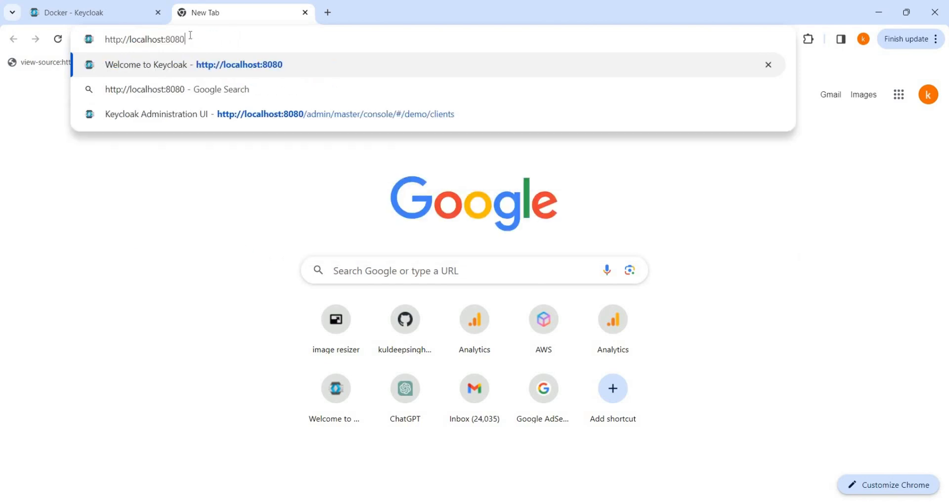
key(Return)
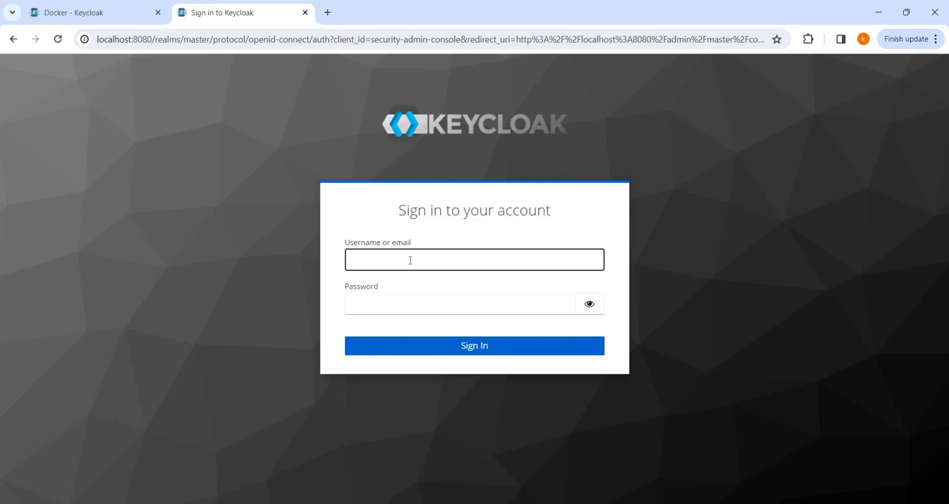
Step: Sign in to the admin console with the admin username and password
text(admin)
key(Tab)
text(admin)
key(Return)
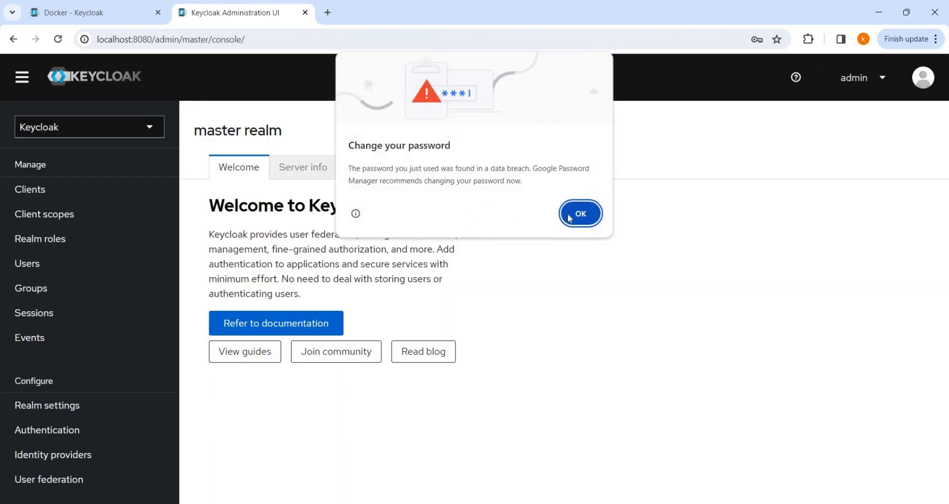
Step: Dismiss Chrome's password warning, check the realm list, and open the master realm's Realm settings
click(595, 208)
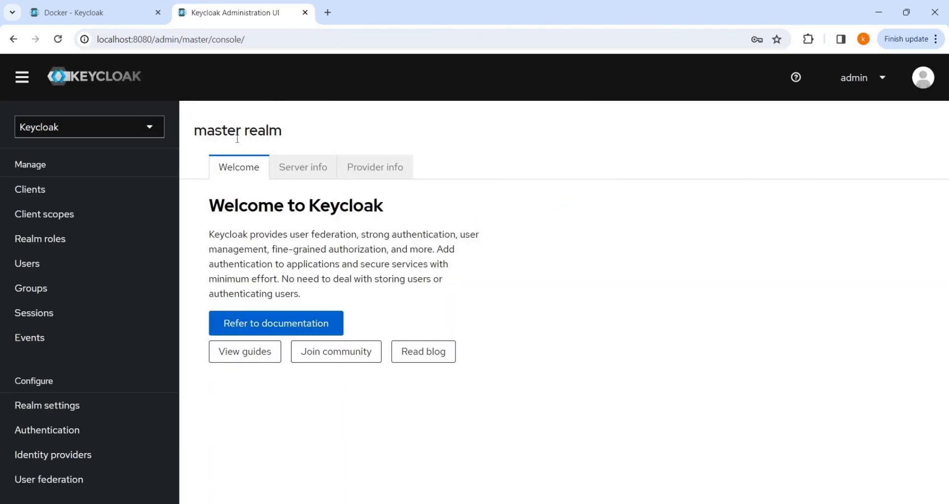
click(117, 130)
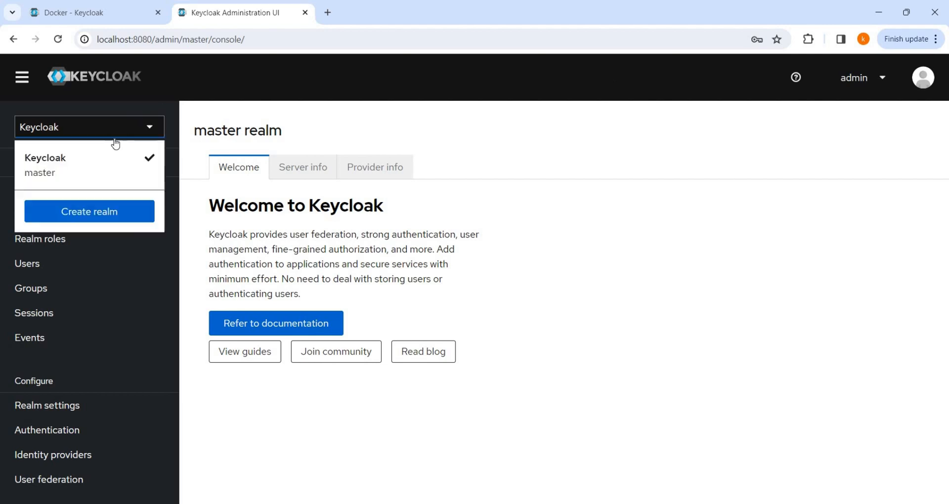
click(237, 99)
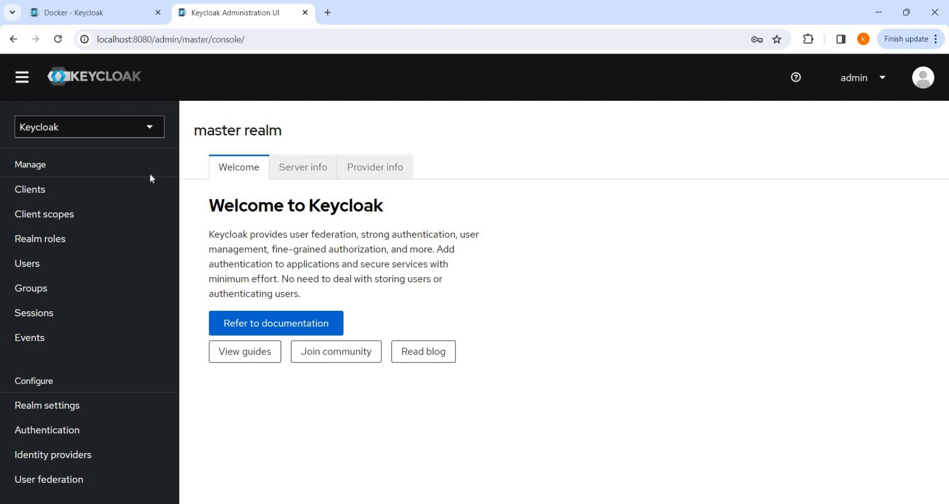
click(133, 134)
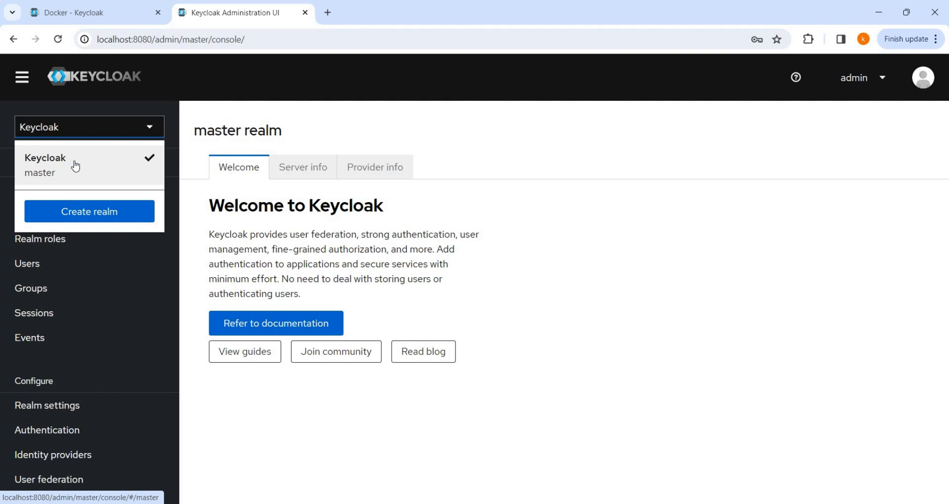
click(218, 115)
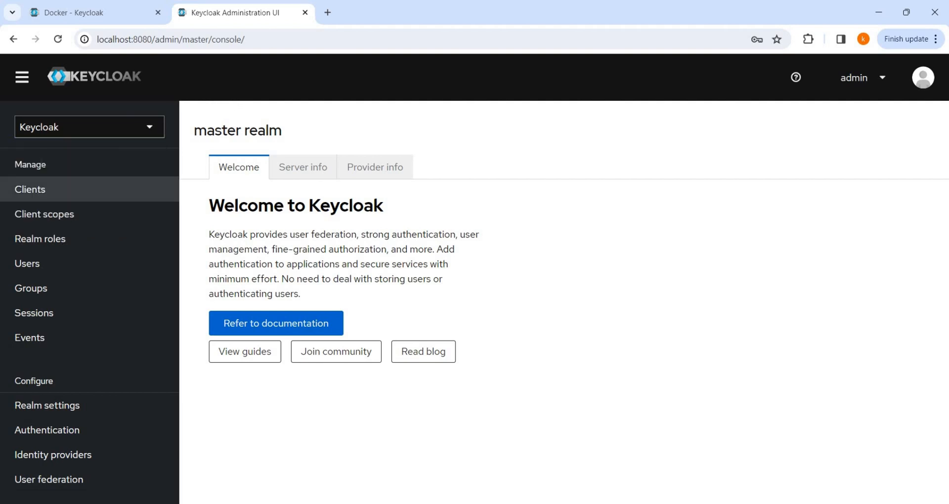
click(61, 410)
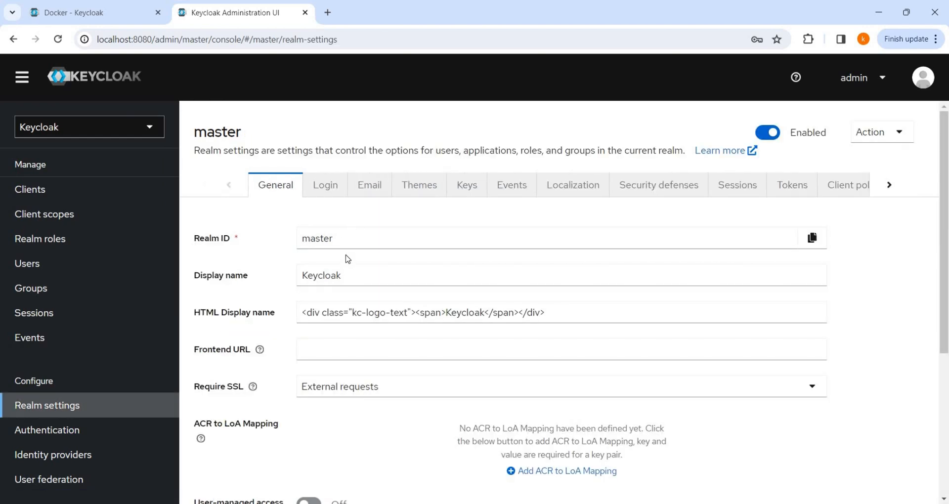
Step: Scroll through the master realm's General and Login settings
scroll(348, 259, down, 3)
scroll(352, 230, up, 3)
scroll(345, 290, down, 3)
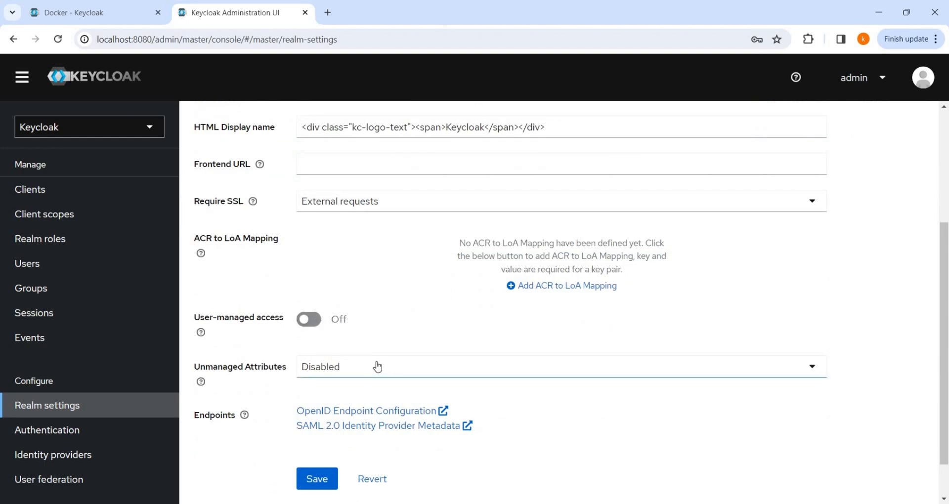
scroll(376, 366, down, 1)
scroll(363, 359, up, 4)
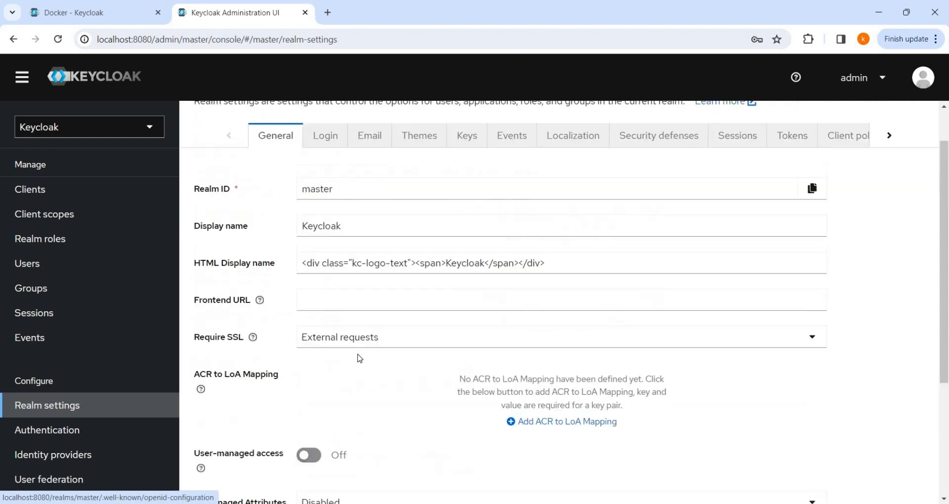
scroll(360, 358, up, 1)
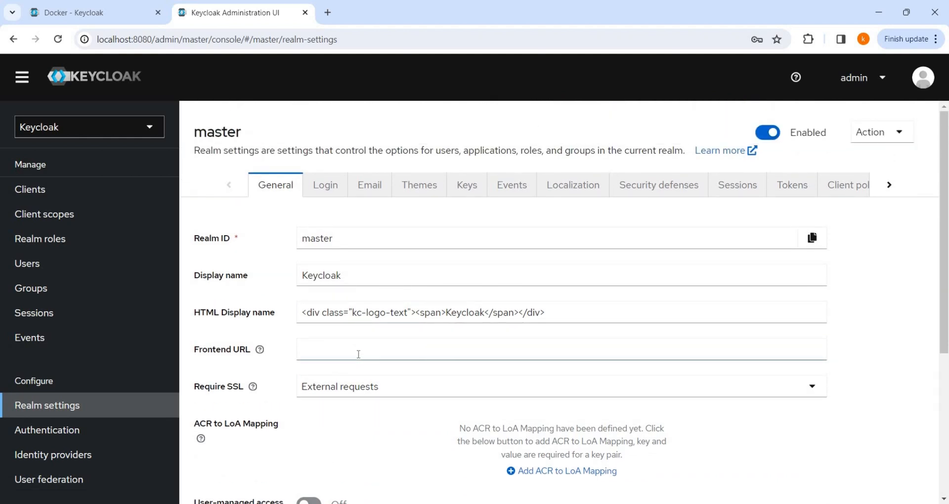
scroll(359, 356, down, 5)
scroll(360, 357, up, 2)
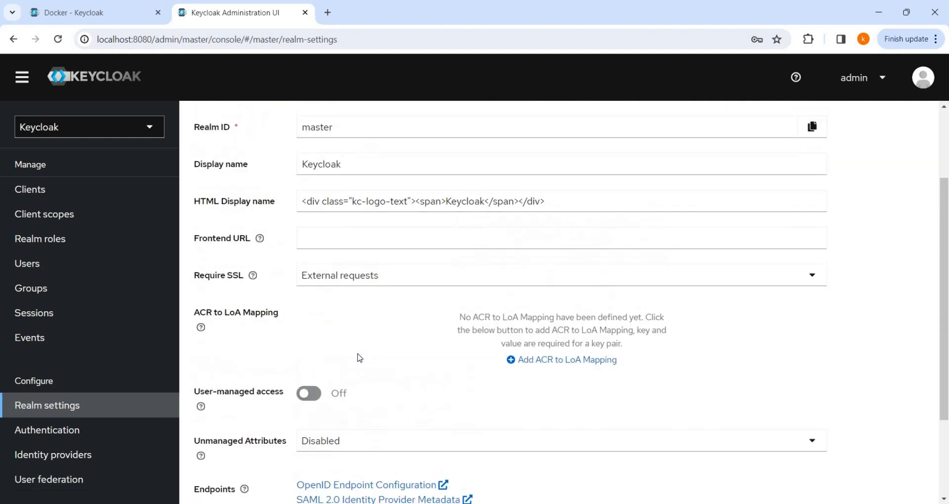
scroll(360, 358, up, 2)
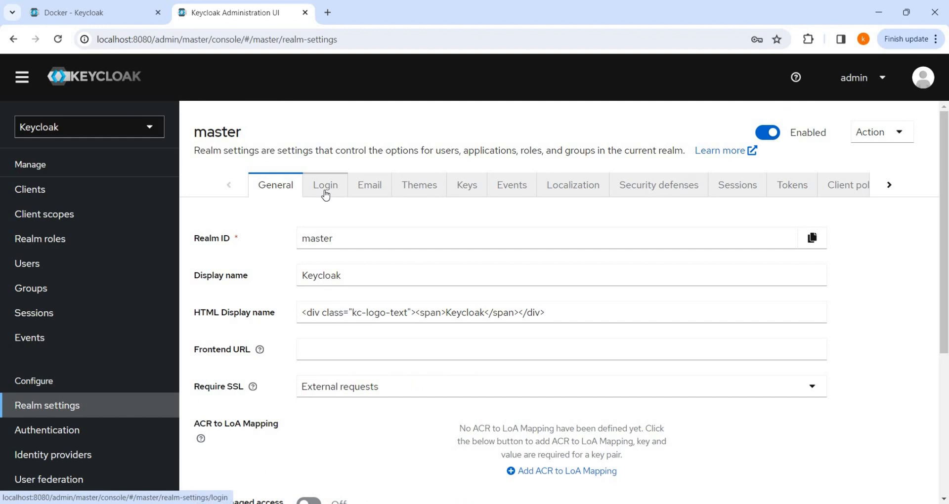
click(325, 194)
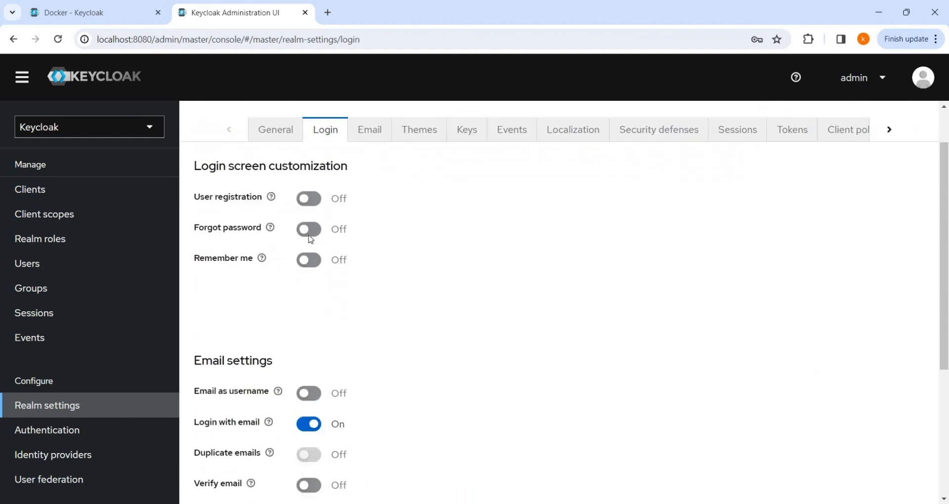
scroll(336, 324, down, 2)
scroll(336, 323, down, 1)
scroll(333, 322, down, 2)
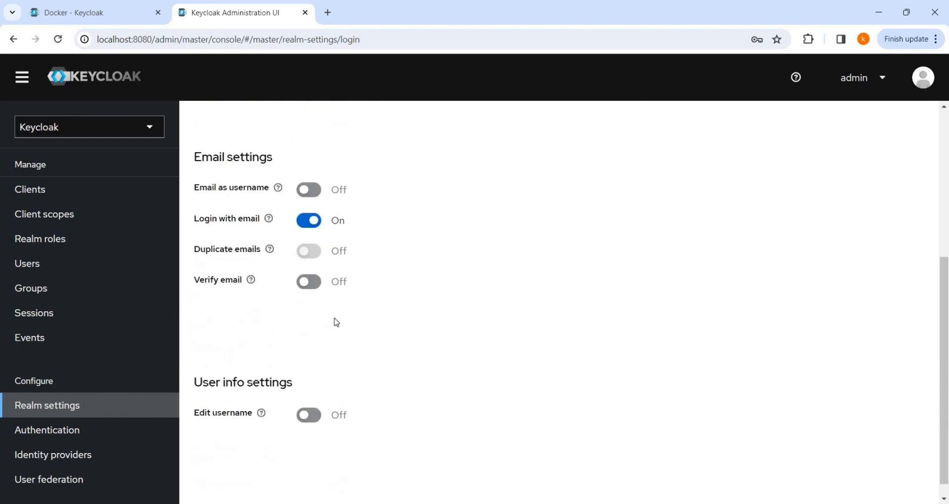
scroll(336, 322, up, 5)
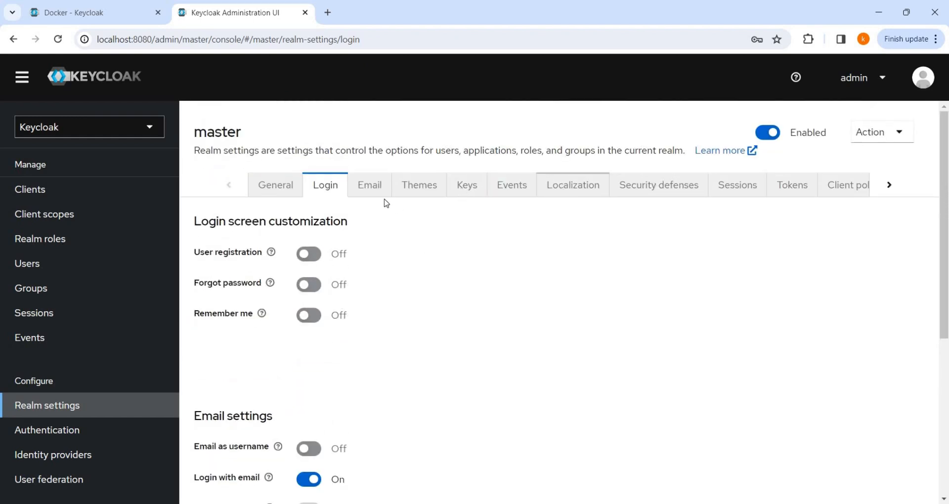
Step: Review the Email, Keys and Localization tabs, then go to the Clients list
click(369, 191)
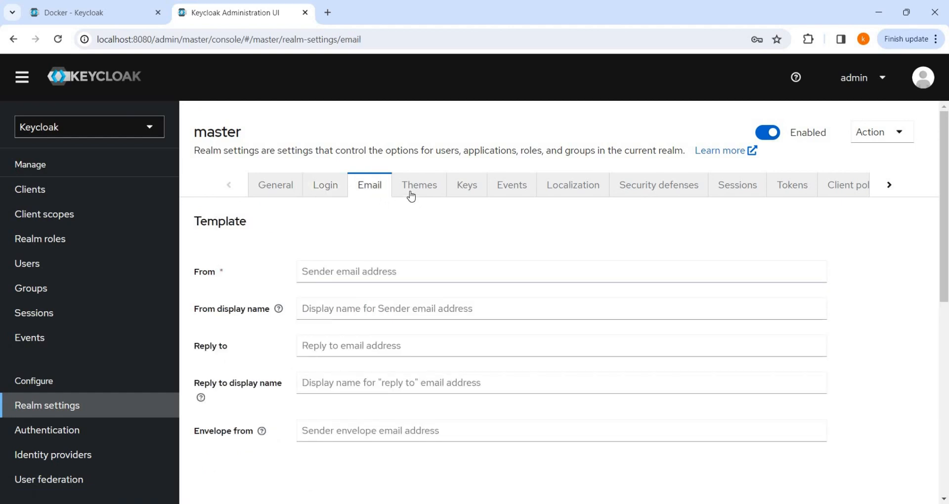
click(473, 187)
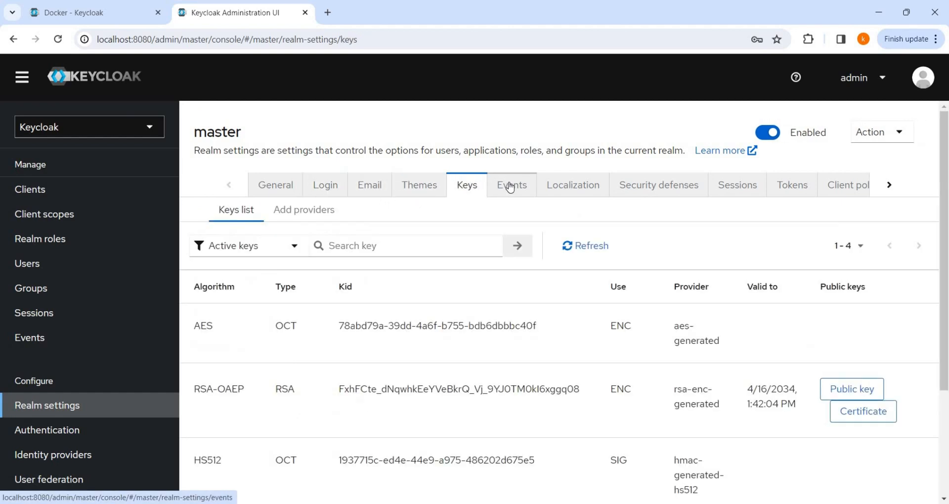
click(569, 187)
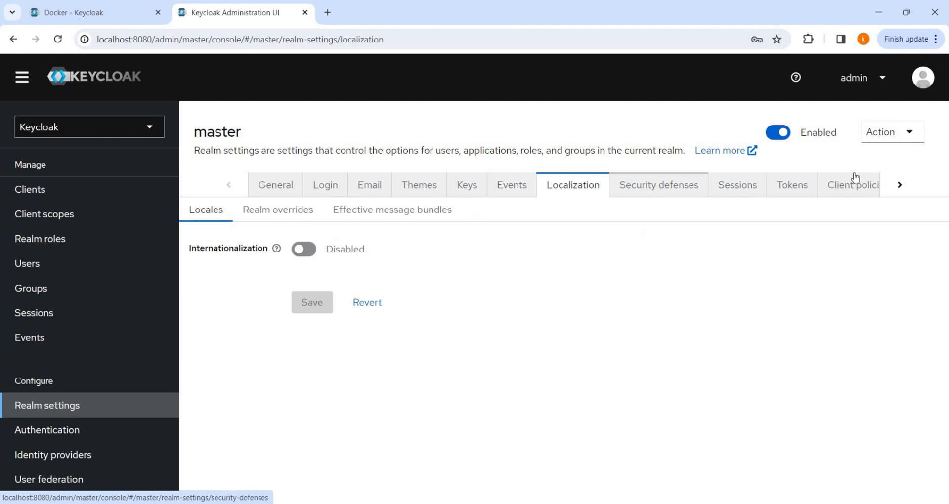
click(897, 186)
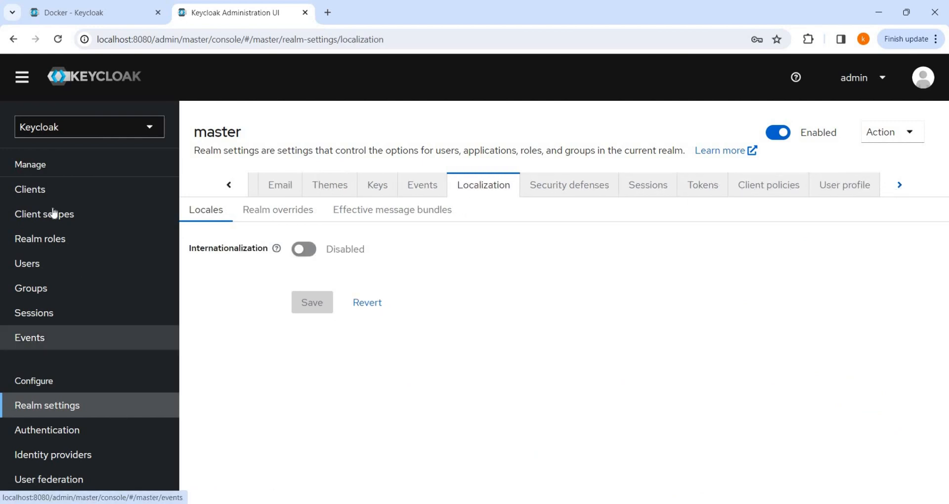
click(44, 190)
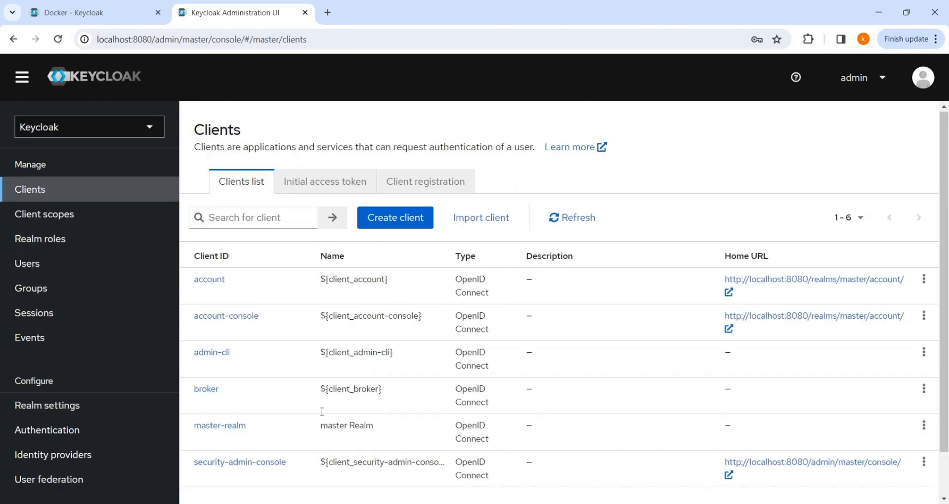
Step: Browse the master realm's Client scopes, Users (only admin) and empty Groups pages
scroll(321, 412, down, 1)
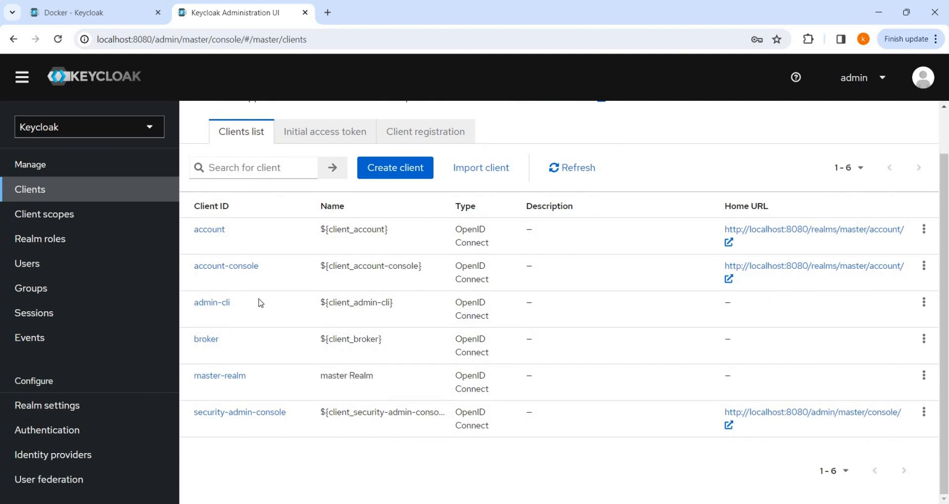
click(59, 214)
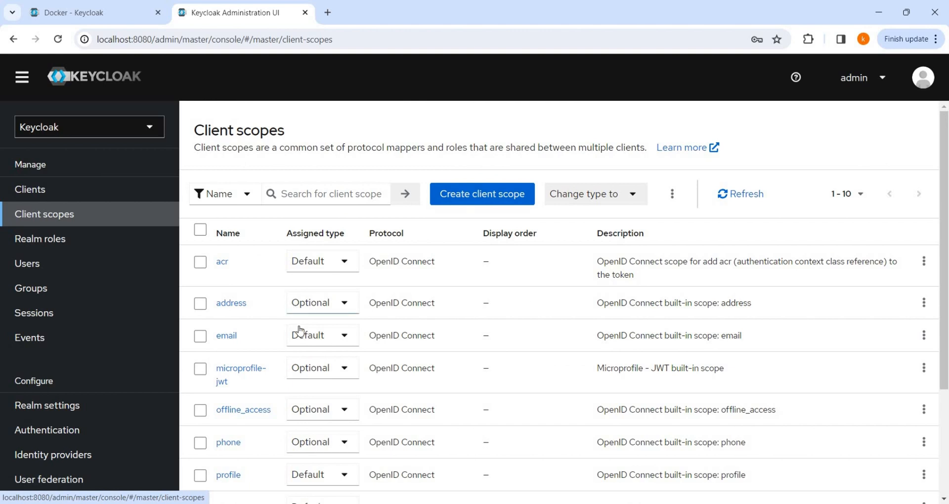
scroll(303, 330, down, 3)
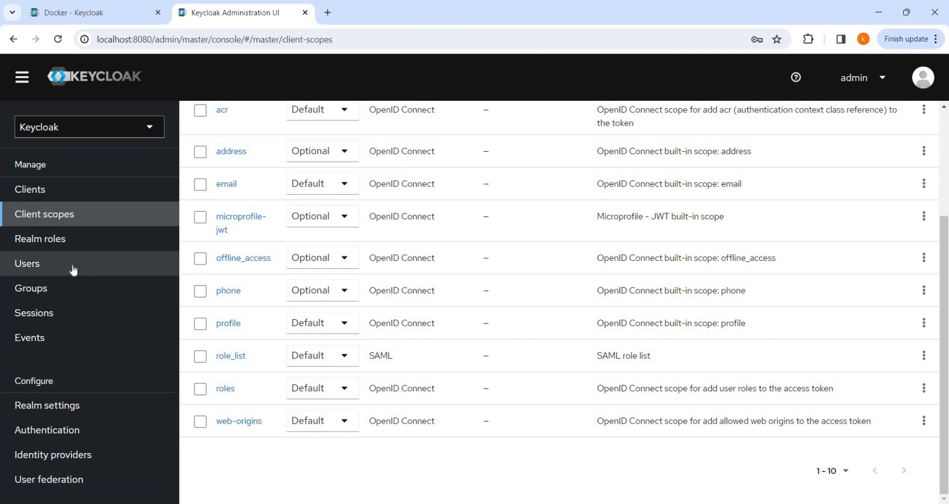
click(163, 262)
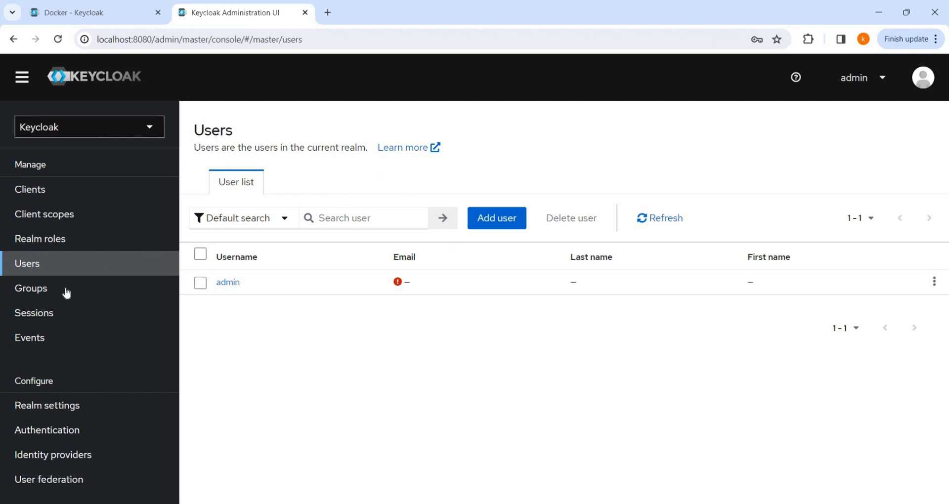
click(49, 289)
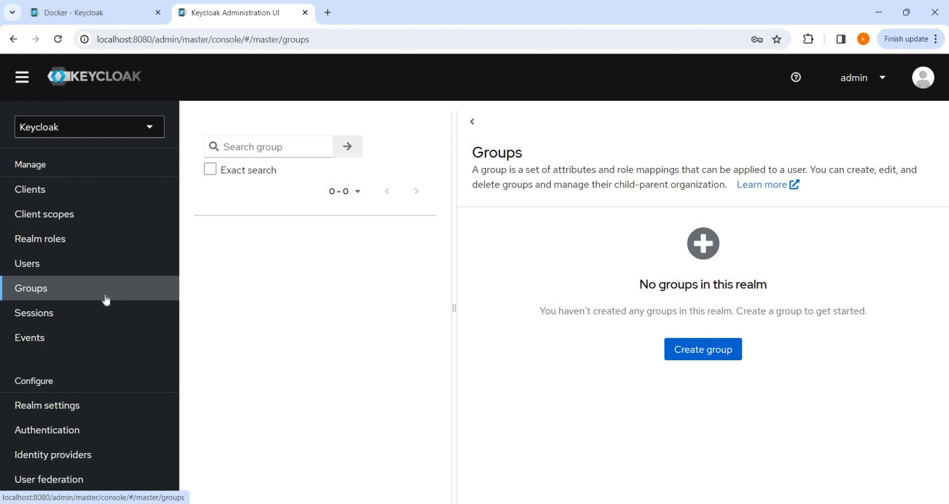
Step: Check the master realm's active sessions and reopen its Realm settings
click(59, 312)
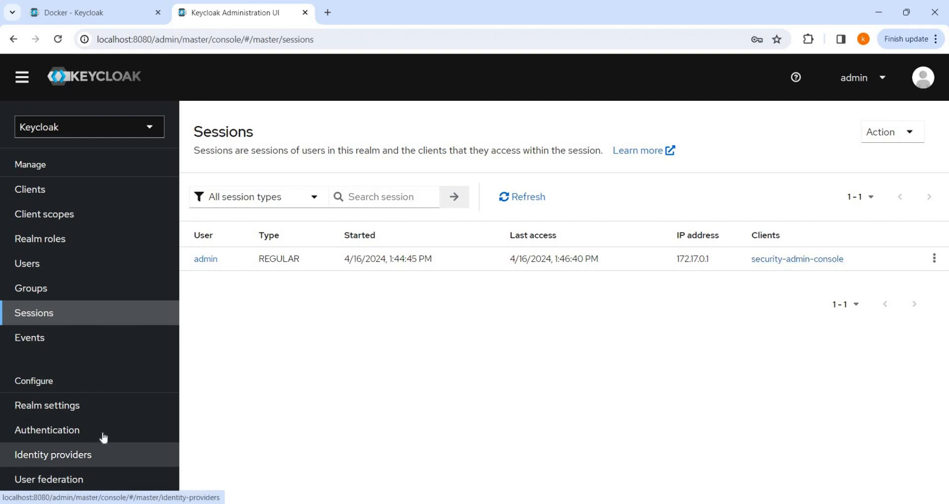
click(64, 409)
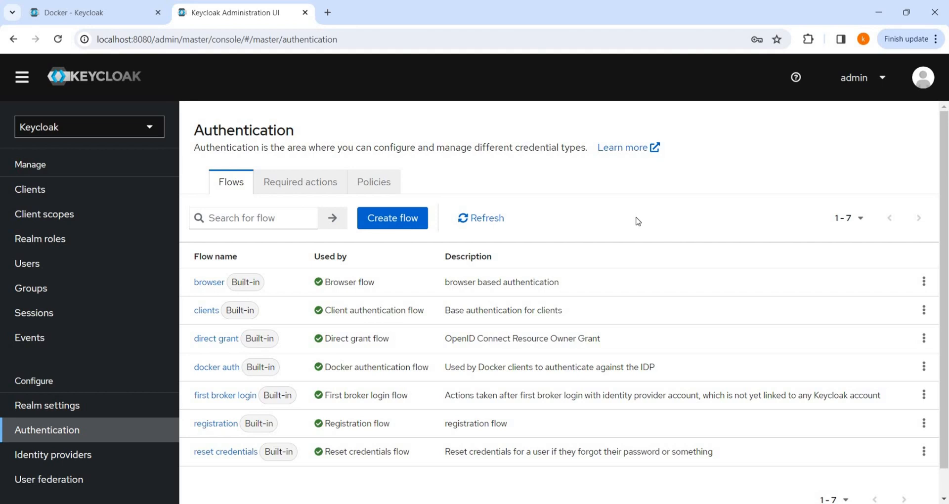
Step: Browse the Identity providers cards and the User federation page
click(73, 455)
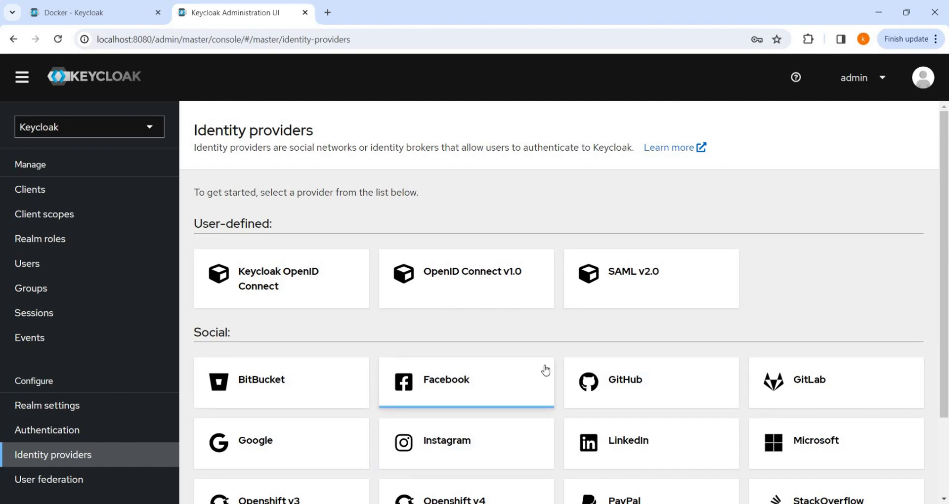
scroll(546, 370, down, 1)
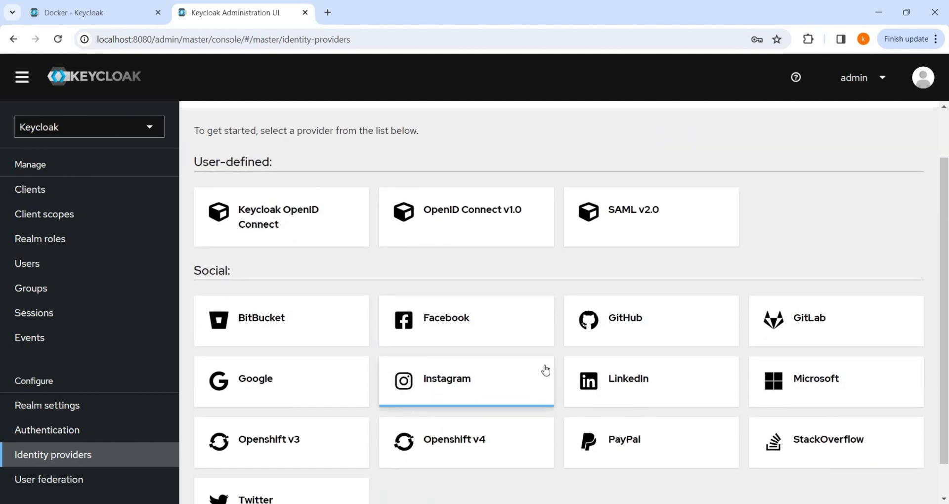
scroll(545, 370, down, 1)
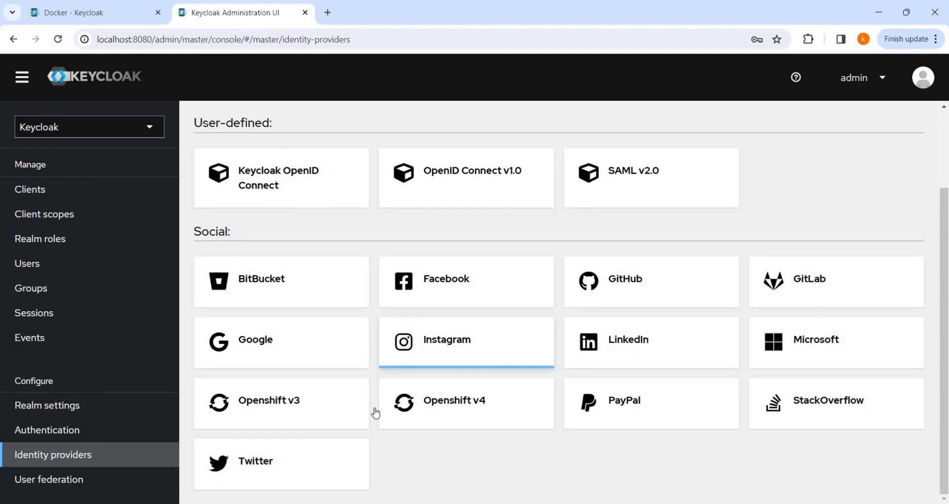
click(55, 486)
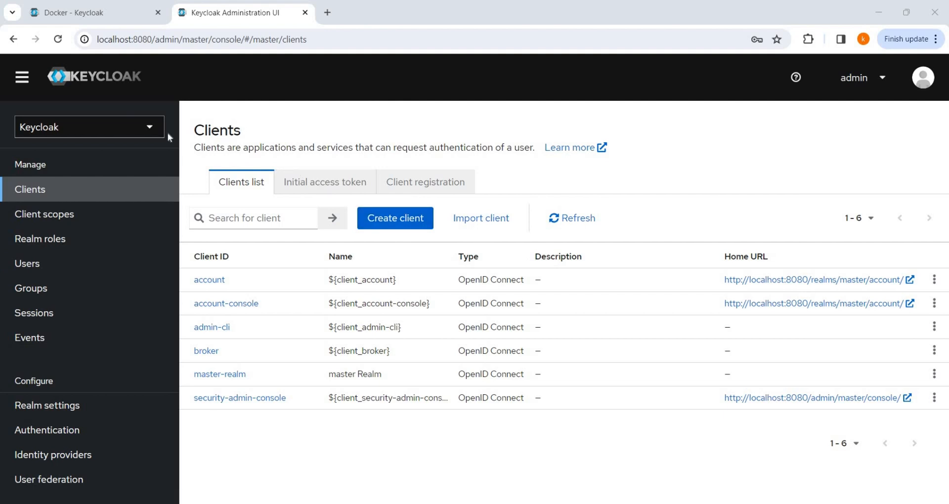
Step: Create a new realm named Customer
click(95, 130)
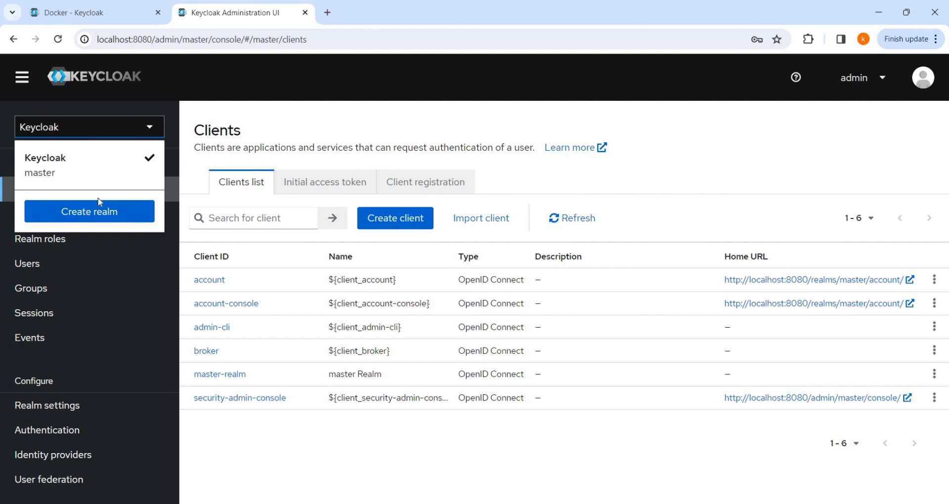
click(94, 208)
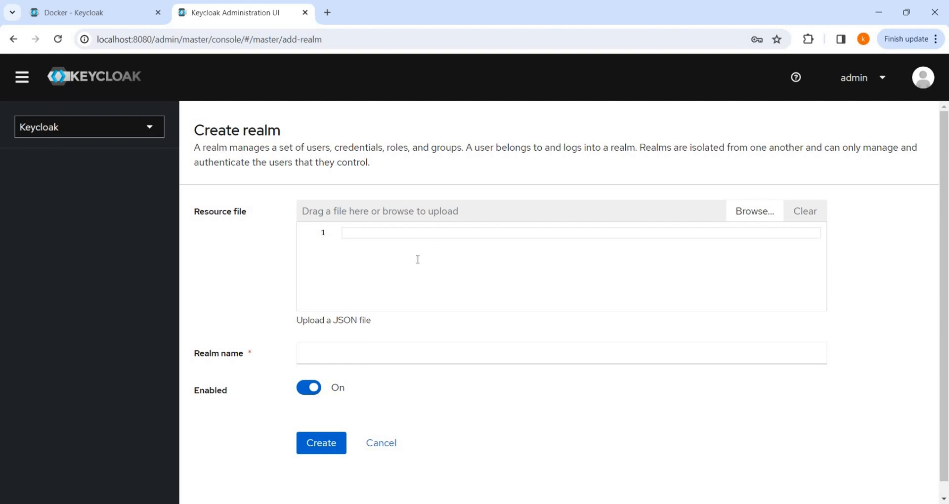
click(332, 356)
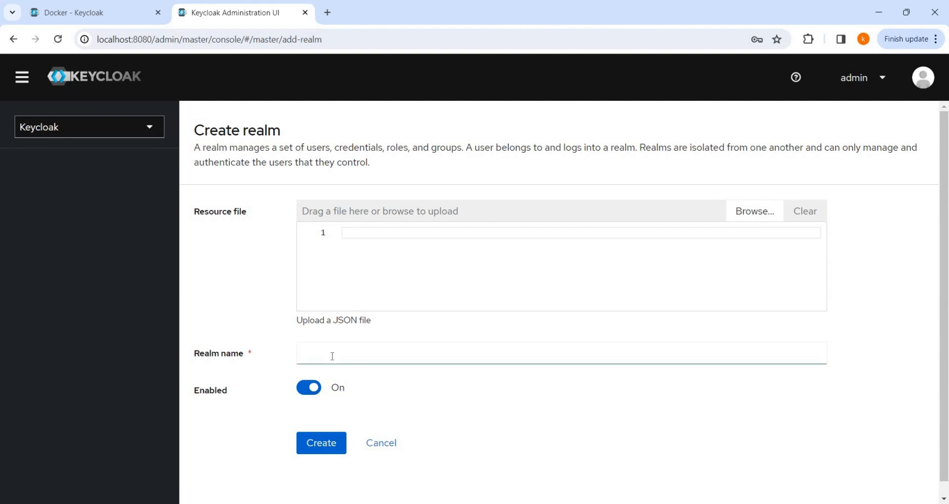
click(332, 356)
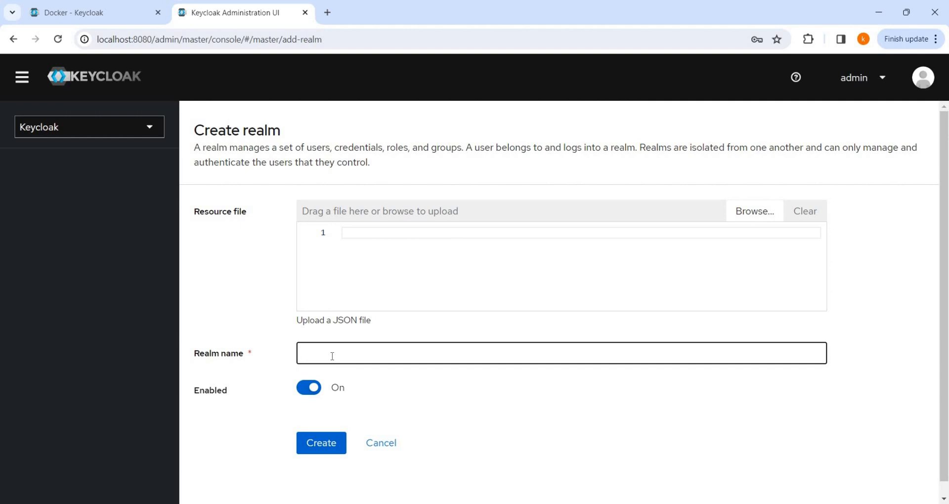
text(Cust)
key(BackSpace)
text(tomerReal)
key(BackSpace)
key(BackSpace)
key(BackSpace)
key(BackSpace)
click(321, 450)
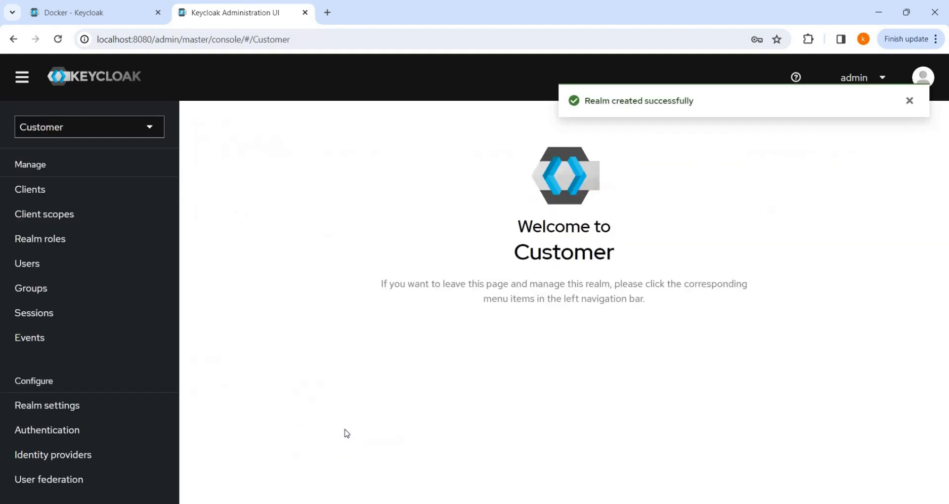
Step: Keep Customer selected as the active realm and open its Realm settings
click(132, 127)
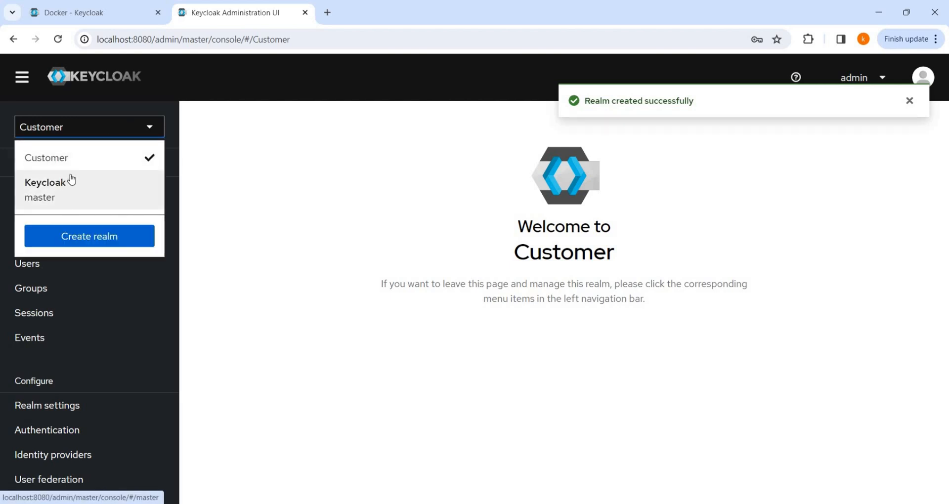
click(87, 158)
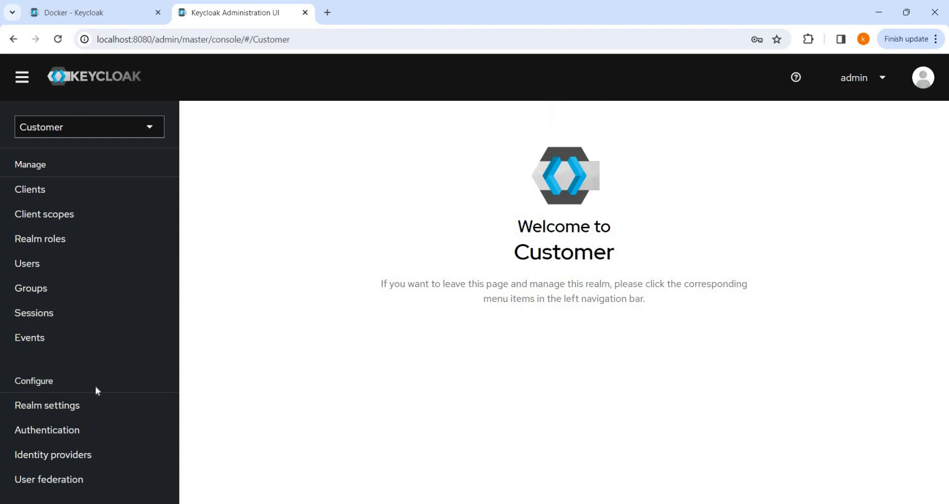
click(74, 407)
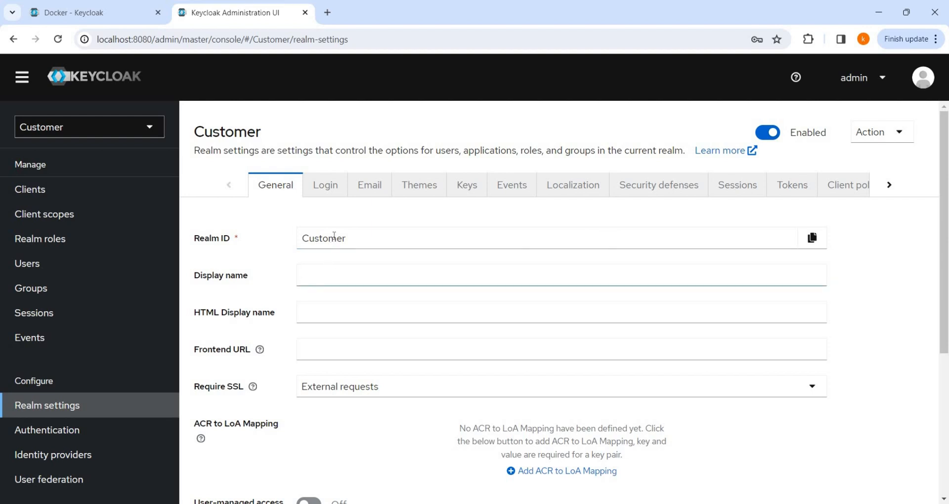
Step: Copy the realm ID 'Customer' into Display name and save the realm
double_click(334, 235)
key(ctrl+c)
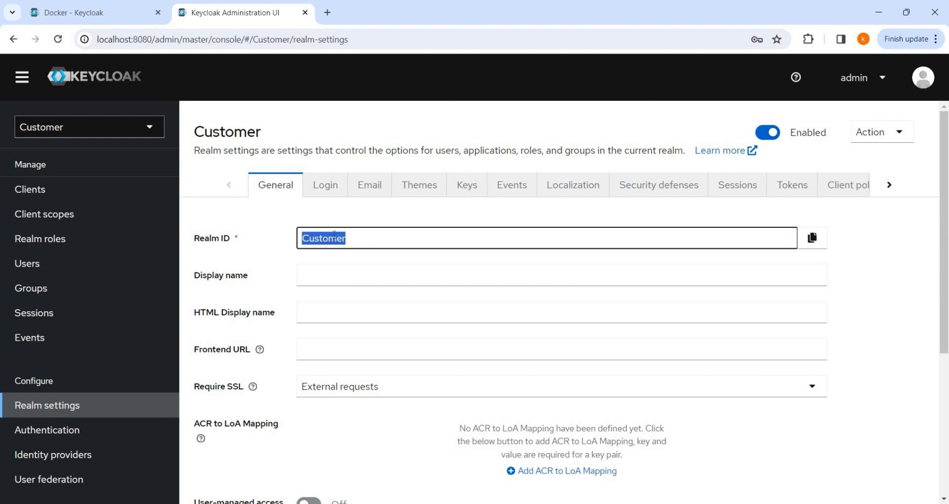
click(333, 275)
key(ctrl+v)
scroll(388, 314, down, 3)
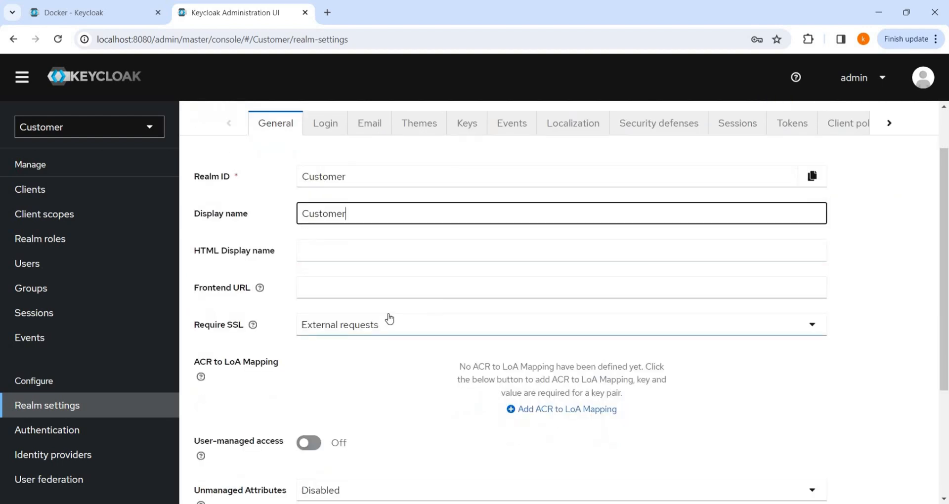
scroll(429, 304, down, 1)
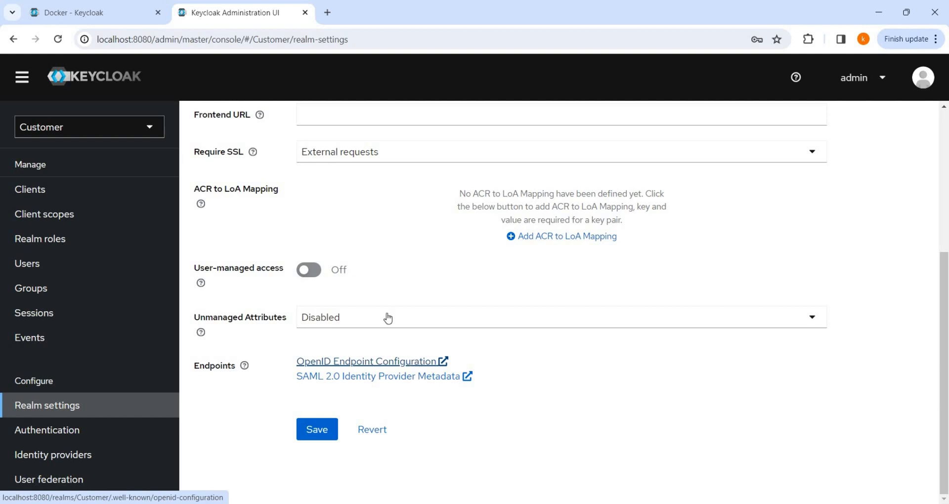
scroll(383, 294, up, 5)
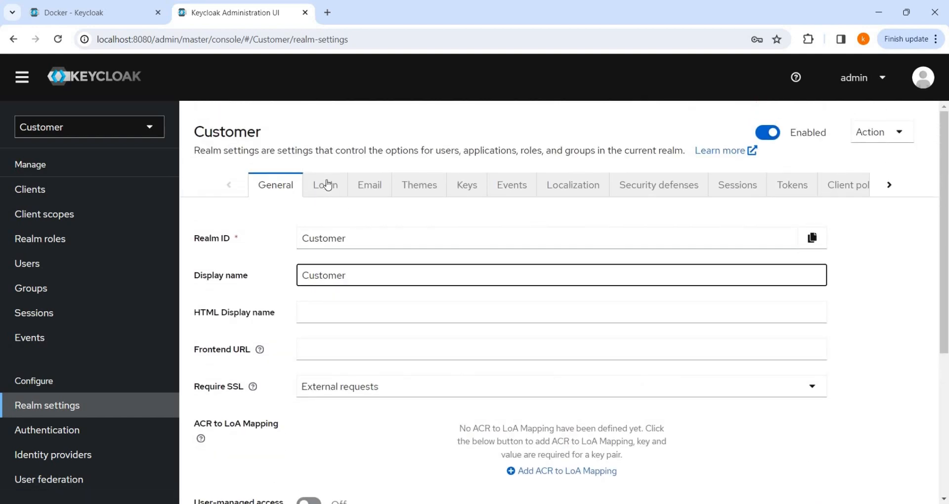
scroll(440, 373, down, 5)
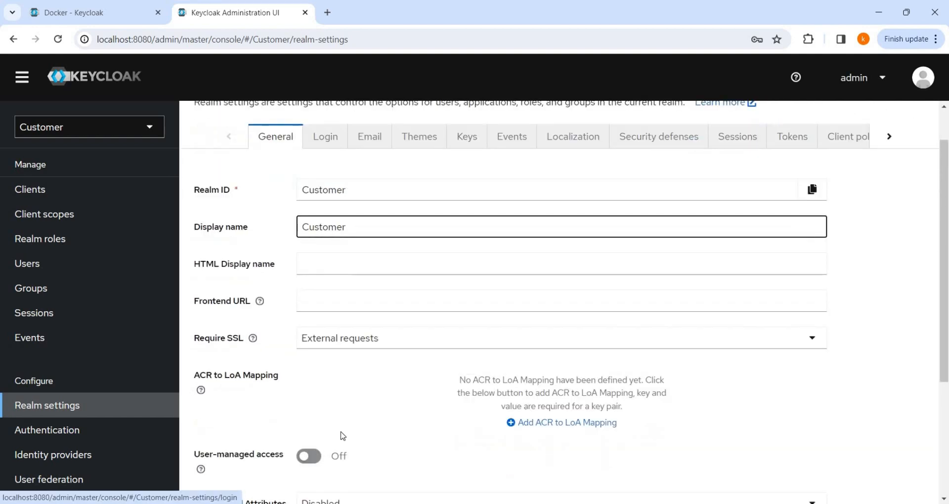
click(331, 434)
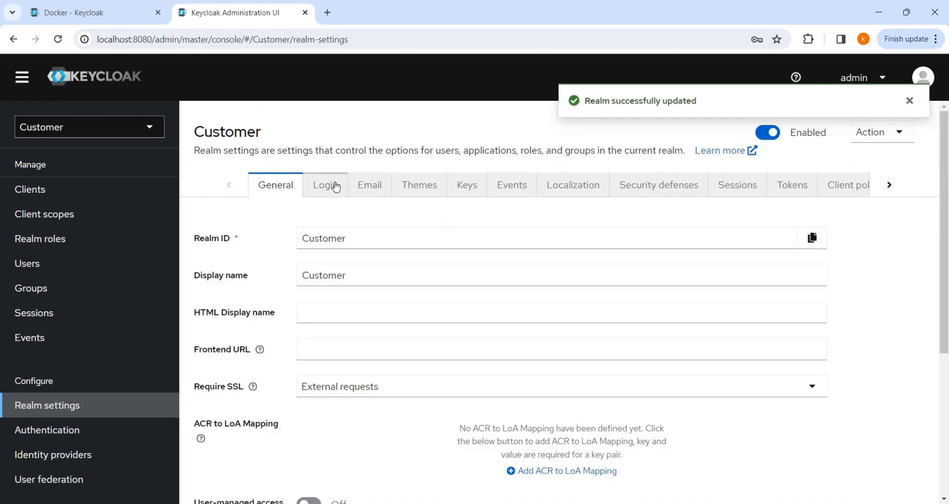
click(331, 186)
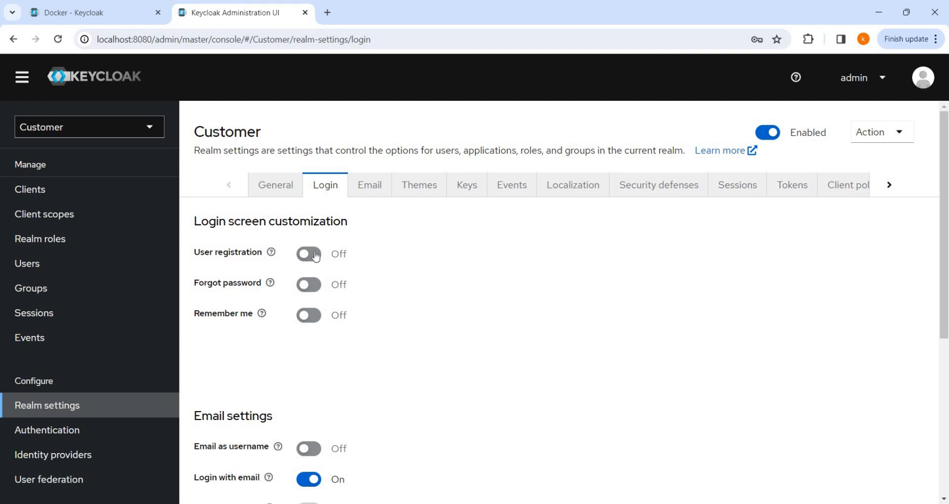
Step: Enable User registration, Forgot password, Remember me, Email as username and Verify email, then view the Email tab
click(316, 255)
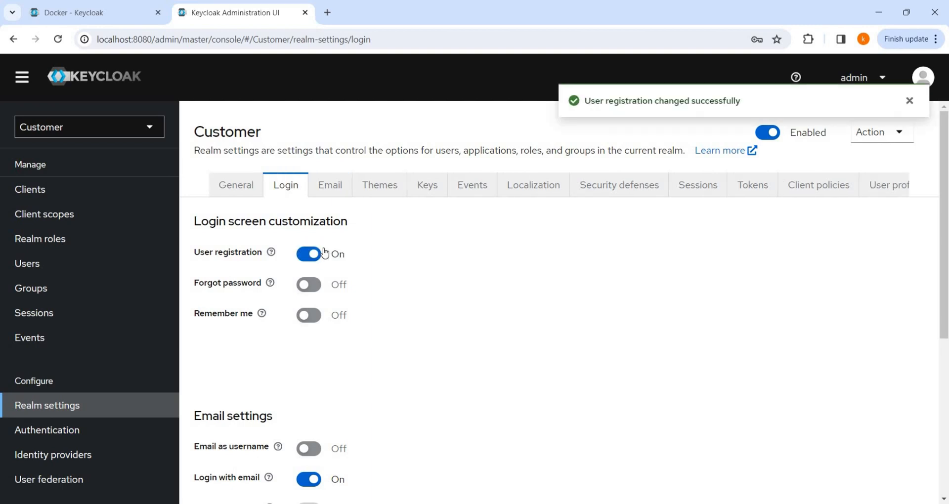
click(313, 286)
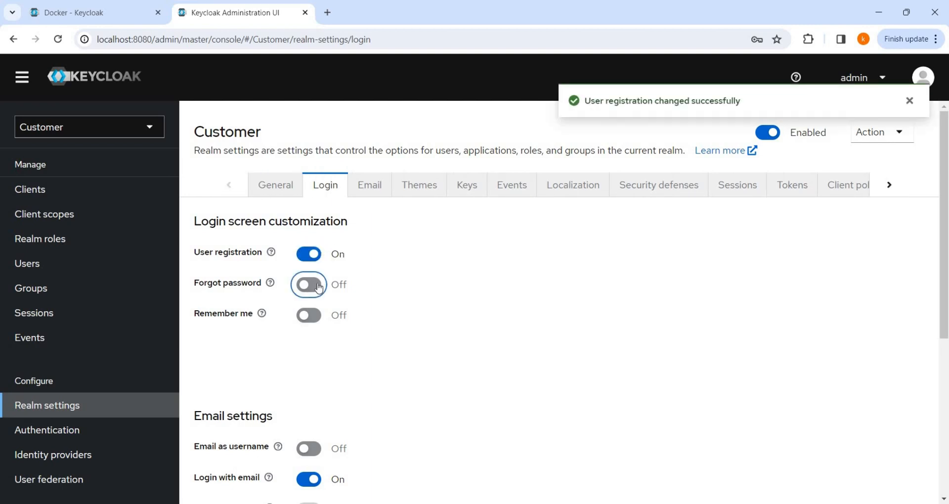
click(311, 317)
scroll(289, 273, down, 3)
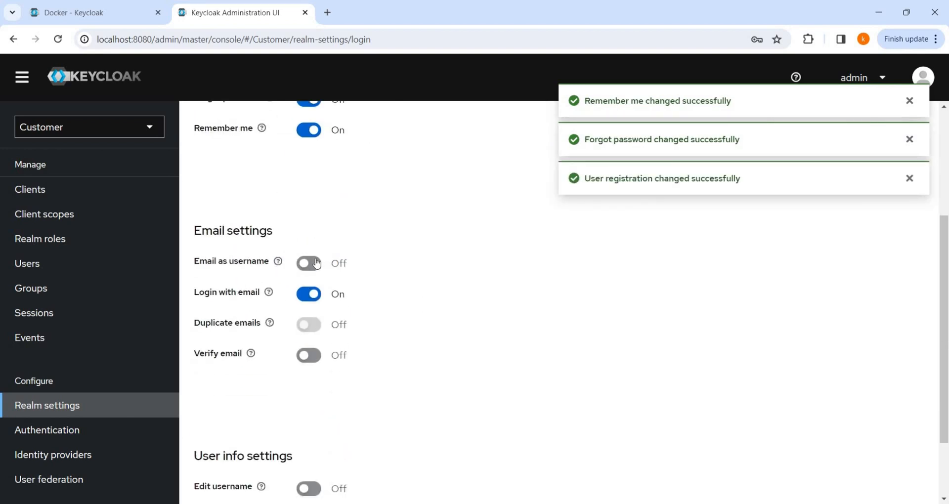
click(317, 264)
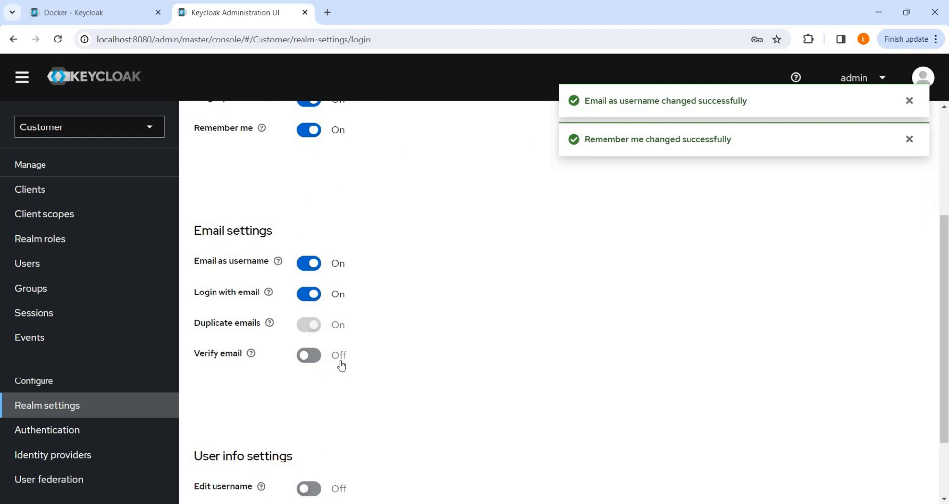
click(317, 355)
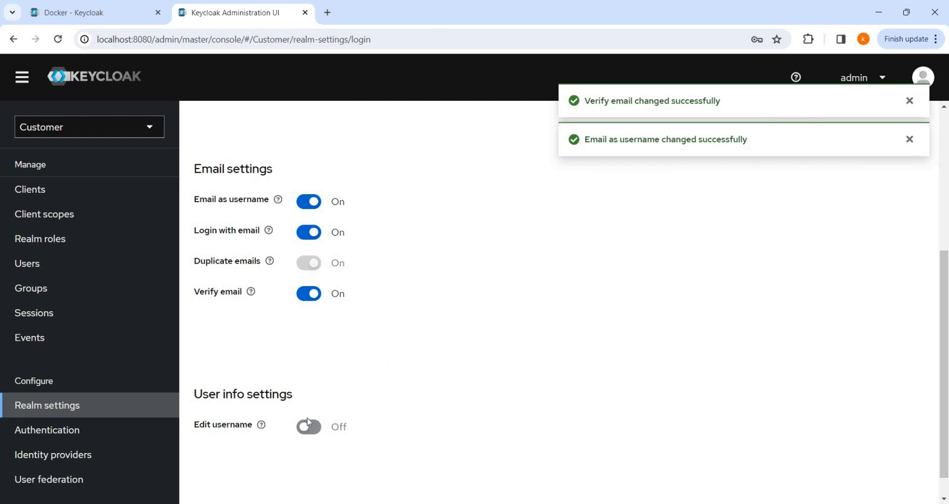
scroll(460, 306, up, 3)
scroll(463, 306, up, 1)
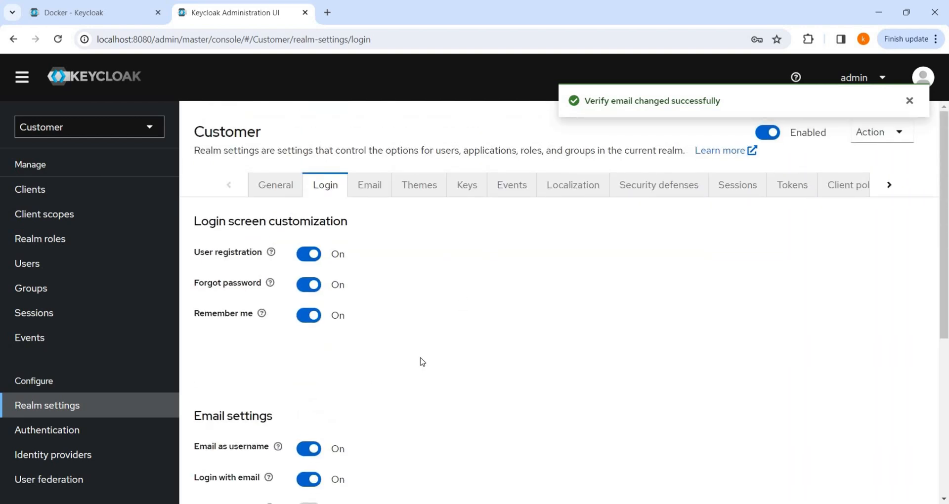
click(375, 188)
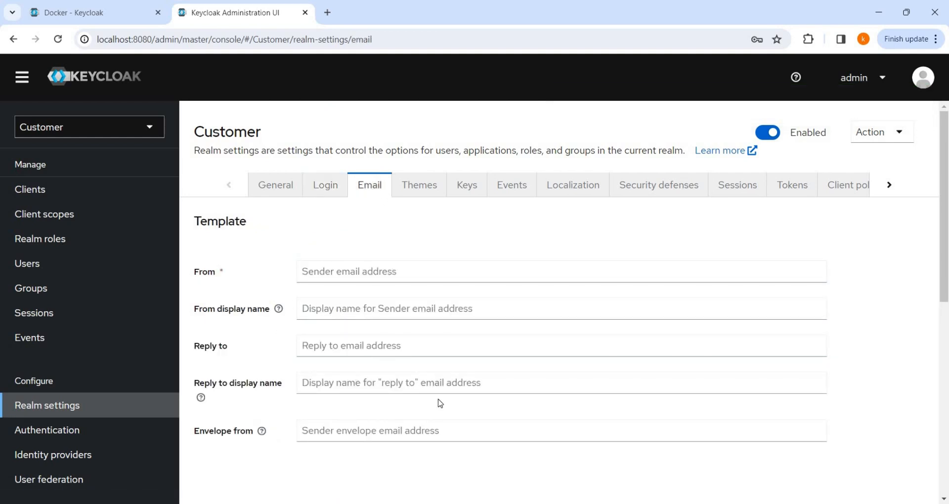
Step: Look over the Email settings and the Themes tab's login theme list without choosing one, then view the Keys list
scroll(440, 403, down, 3)
scroll(400, 328, down, 2)
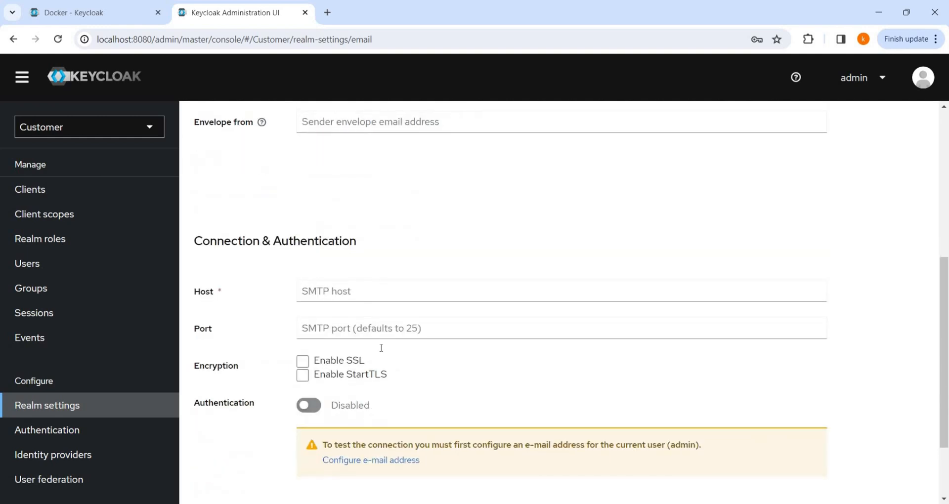
scroll(423, 399, up, 5)
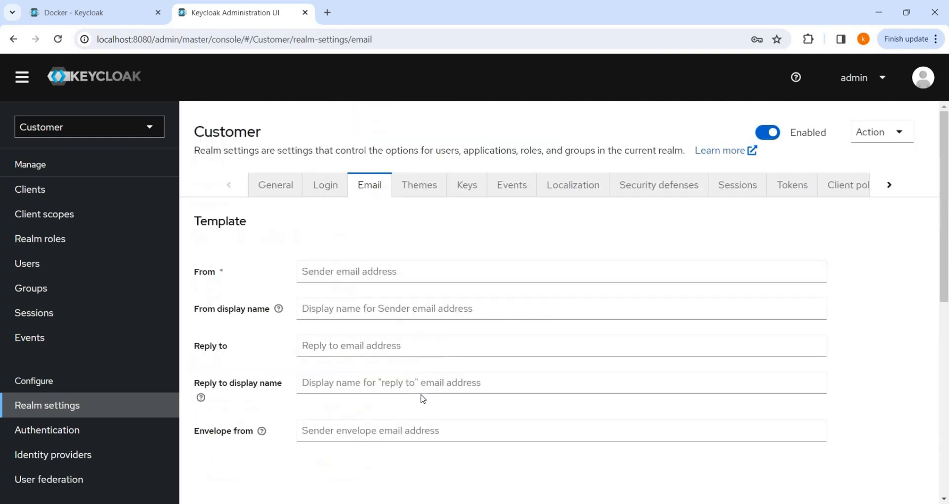
click(418, 193)
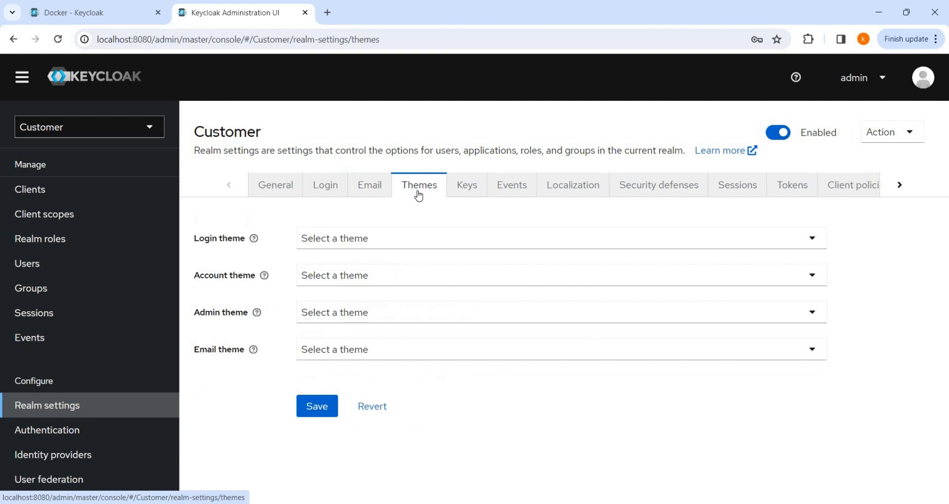
click(403, 242)
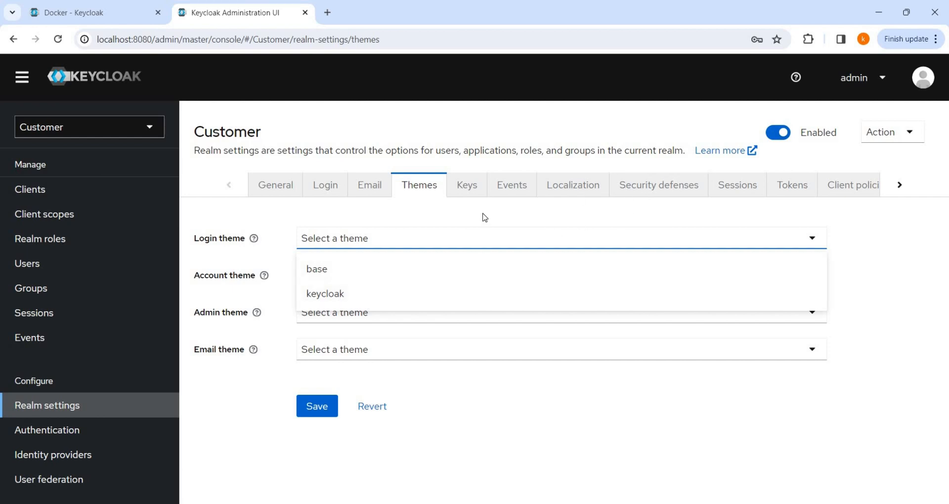
click(469, 242)
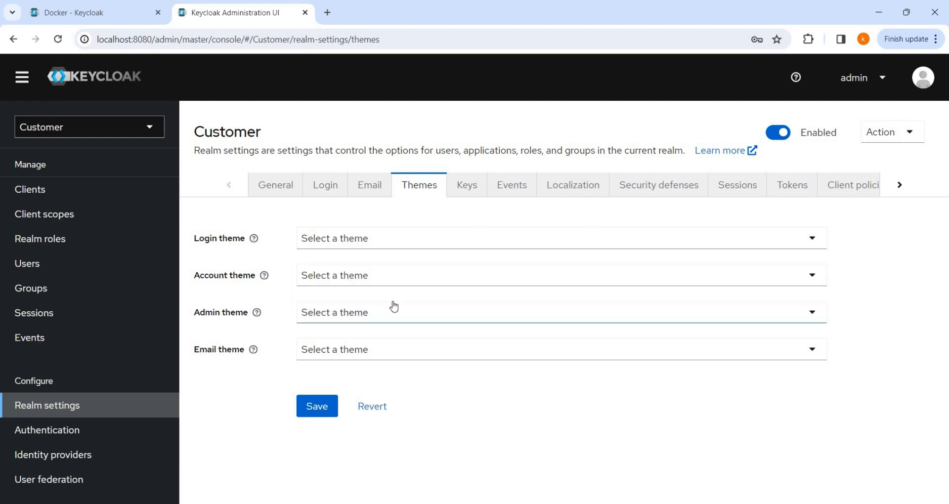
click(391, 243)
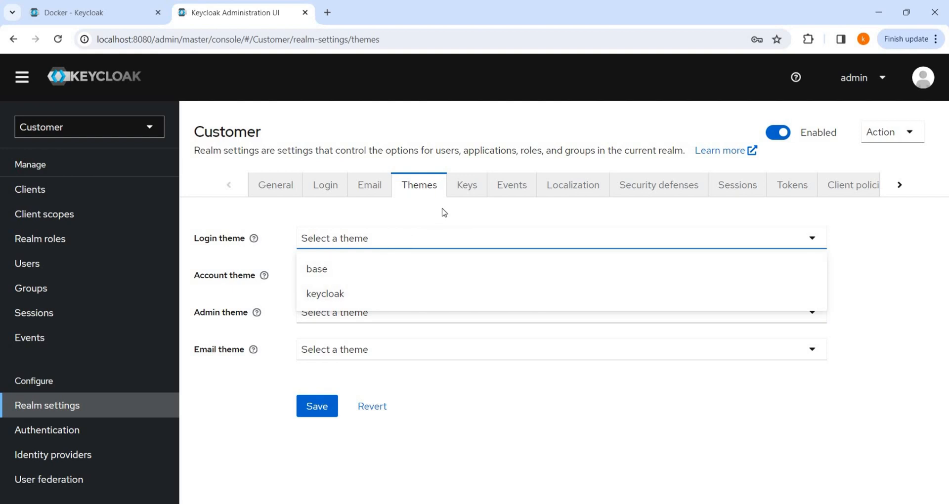
click(457, 202)
click(468, 192)
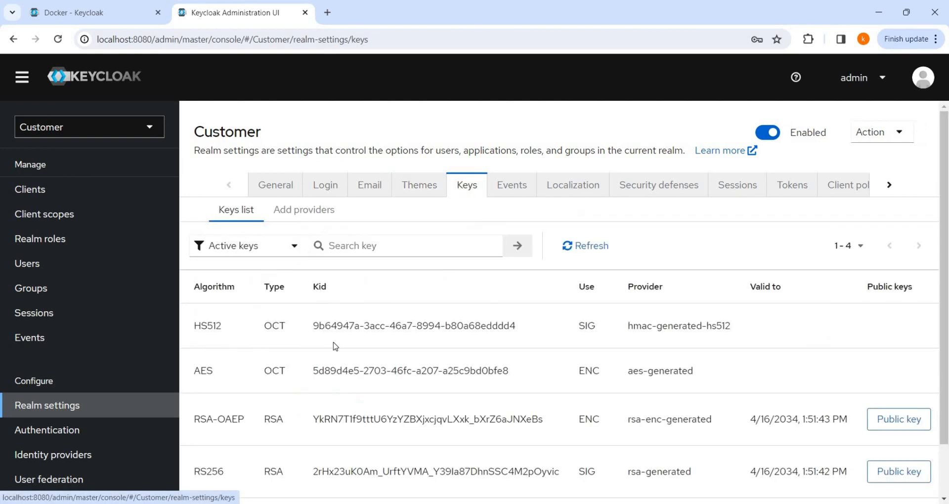
Step: Browse the Events, Localization and Security defenses tabs, then bring up the Sessions settings
scroll(464, 307, down, 2)
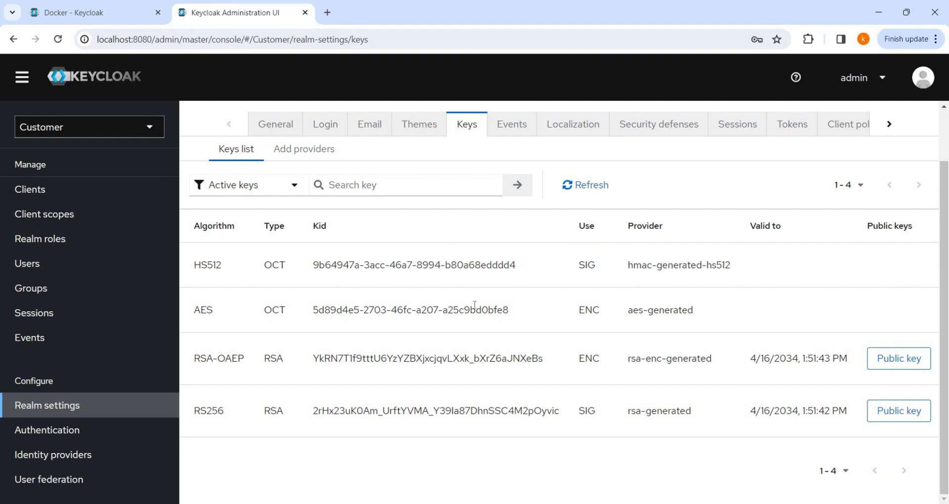
scroll(474, 305, up, 2)
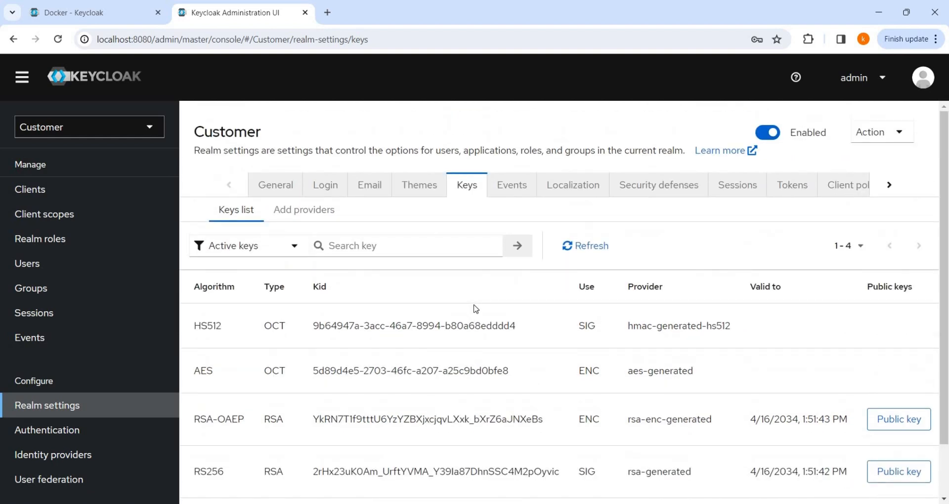
click(513, 184)
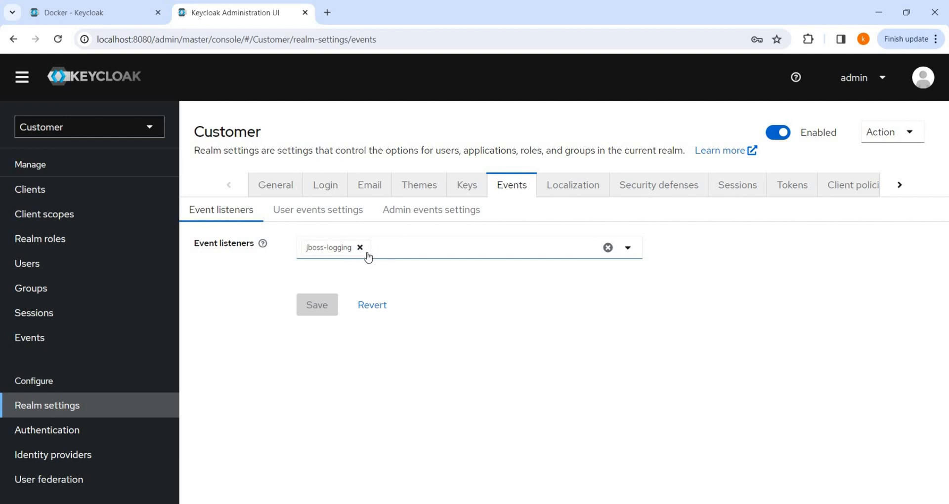
click(567, 190)
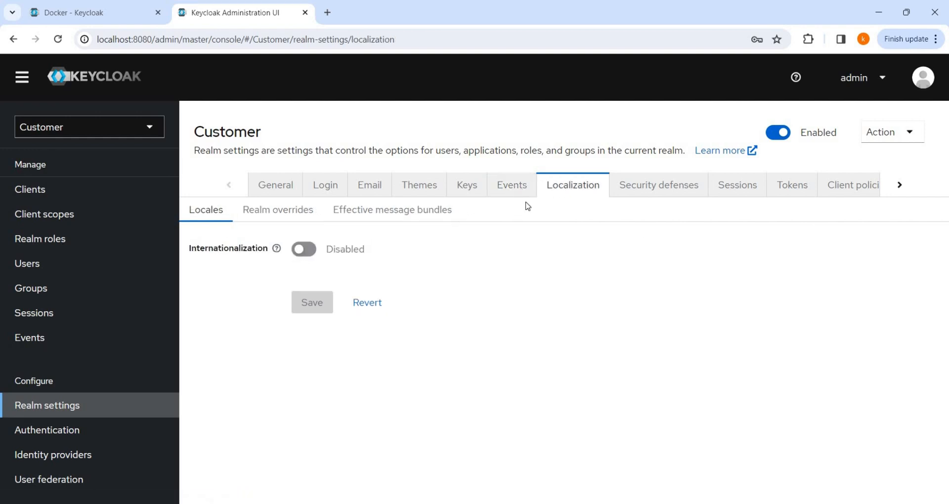
click(672, 191)
scroll(531, 313, down, 2)
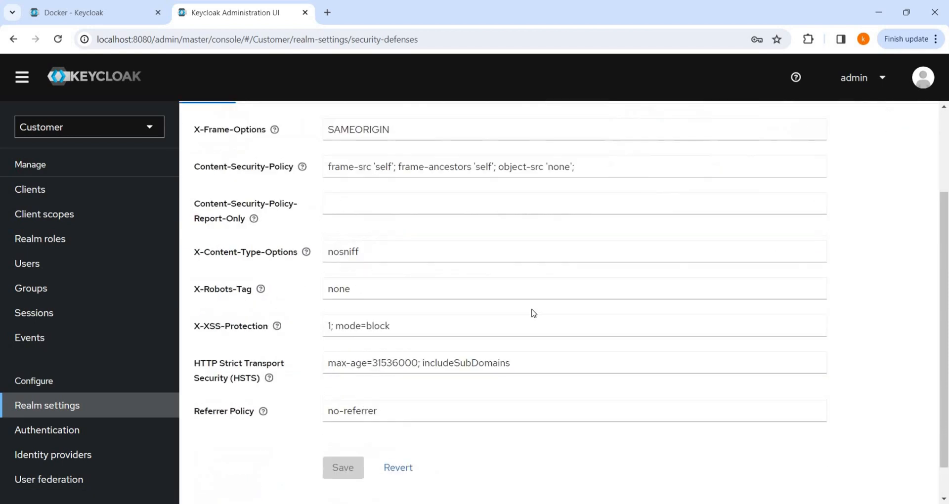
scroll(532, 313, up, 3)
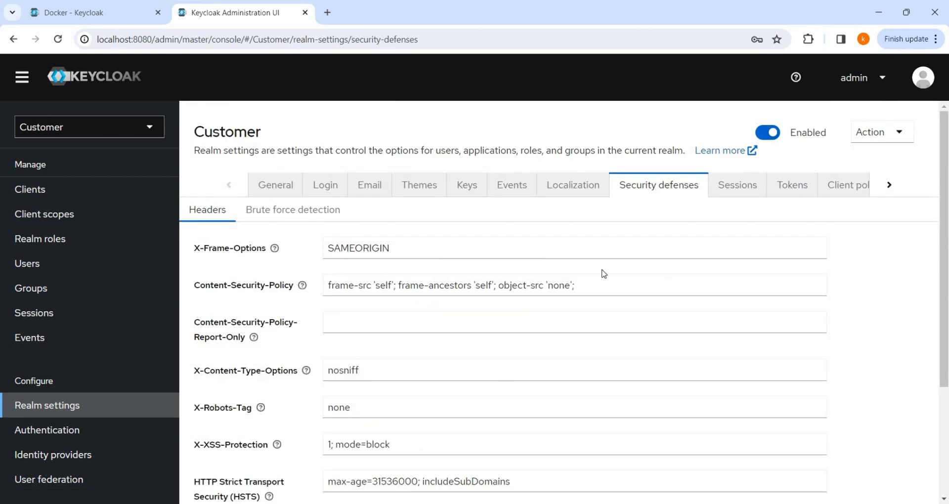
click(746, 188)
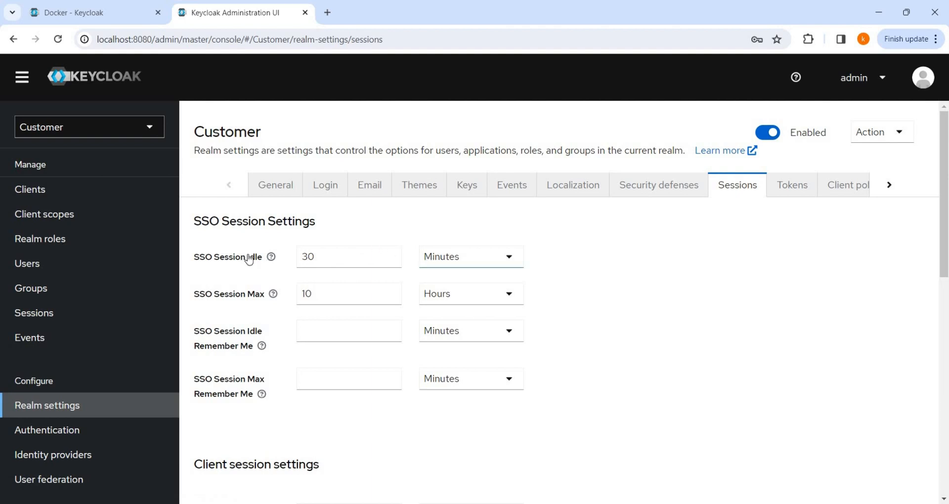
click(318, 255)
key(ctrl+a)
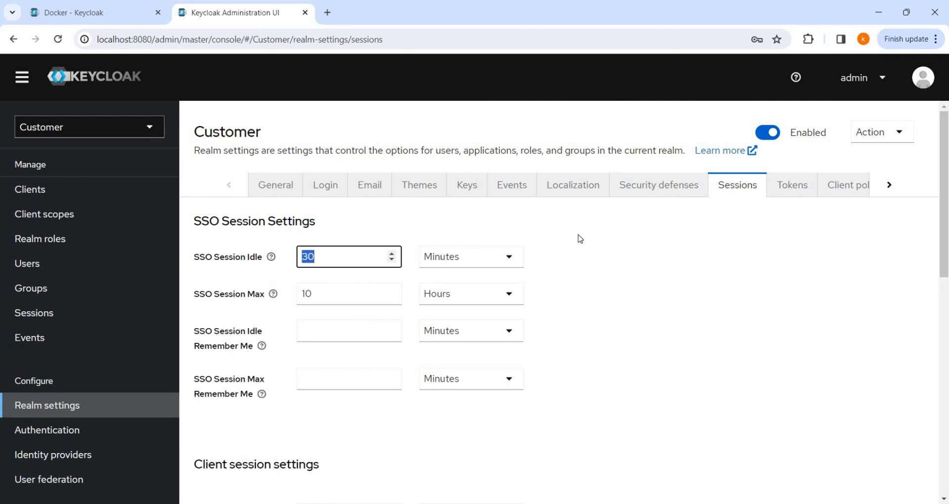
click(482, 283)
scroll(479, 277, down, 4)
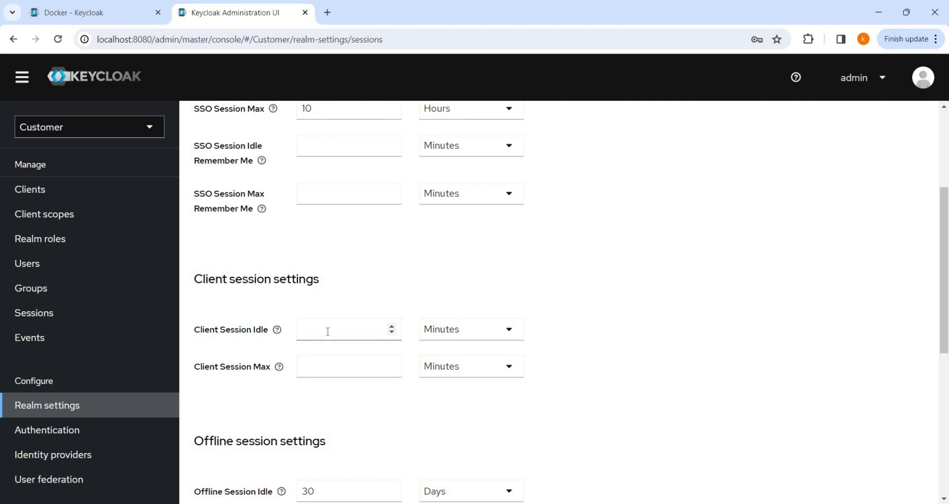
scroll(328, 332, down, 2)
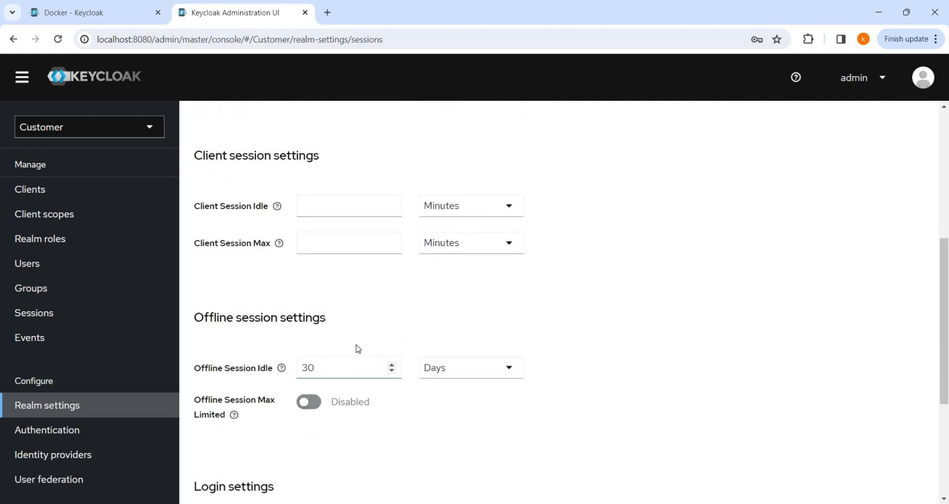
scroll(358, 349, down, 4)
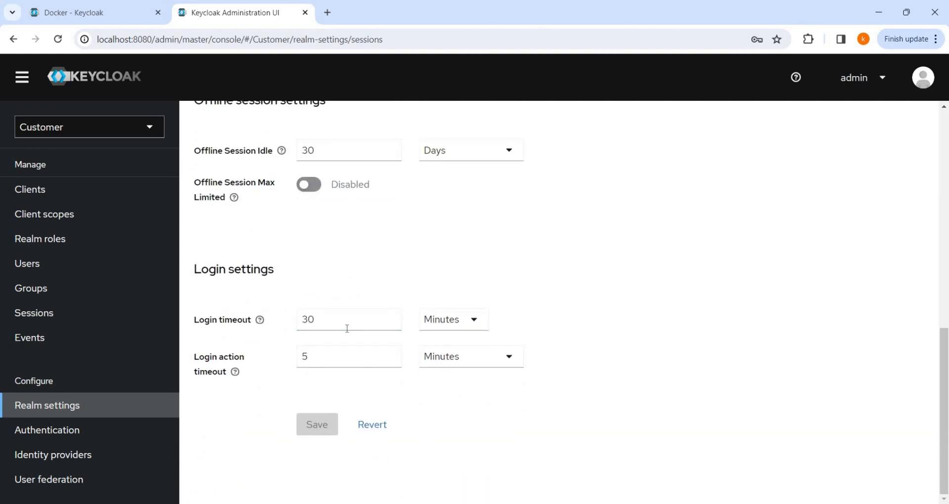
scroll(492, 317, up, 3)
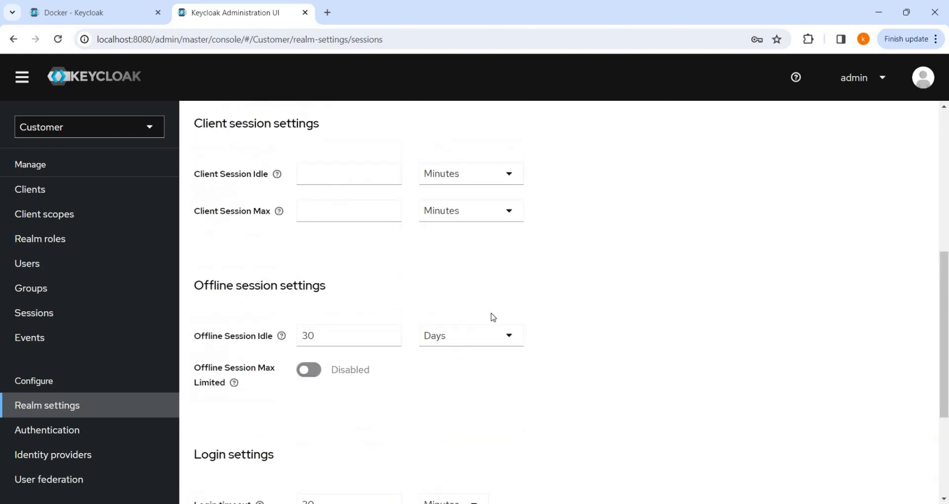
scroll(492, 317, up, 5)
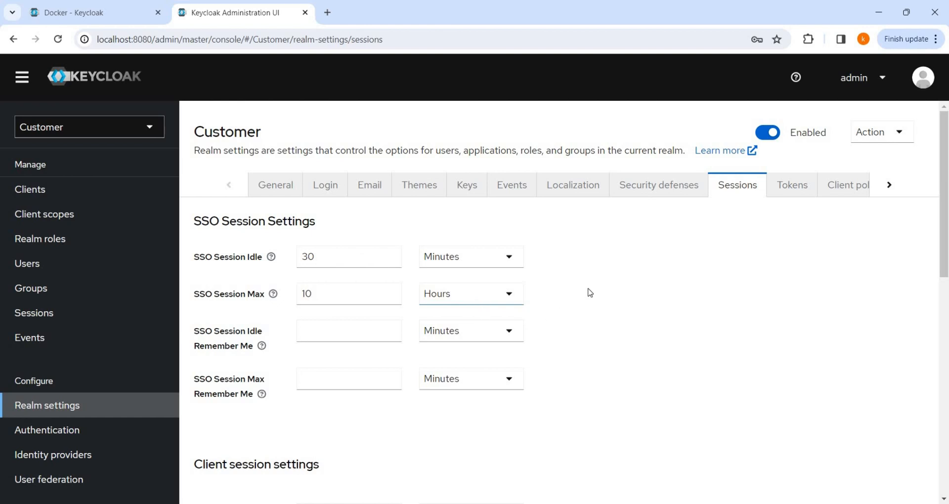
Step: On the Tokens tab, change Access Token Lifespan to 10 minutes
click(794, 187)
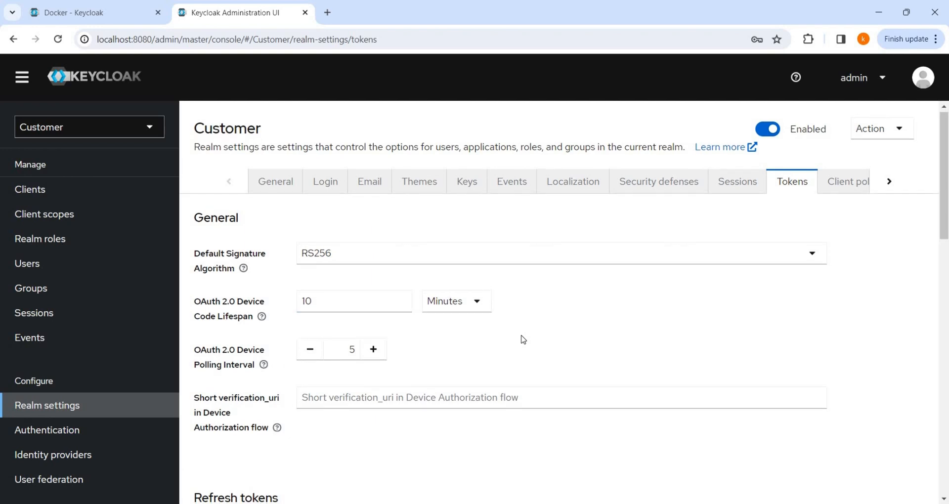
scroll(523, 339, down, 5)
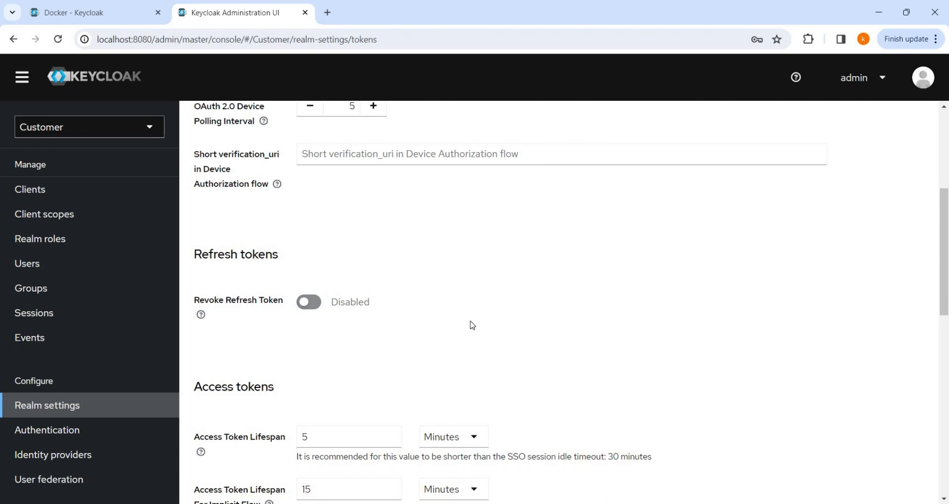
scroll(470, 321, down, 4)
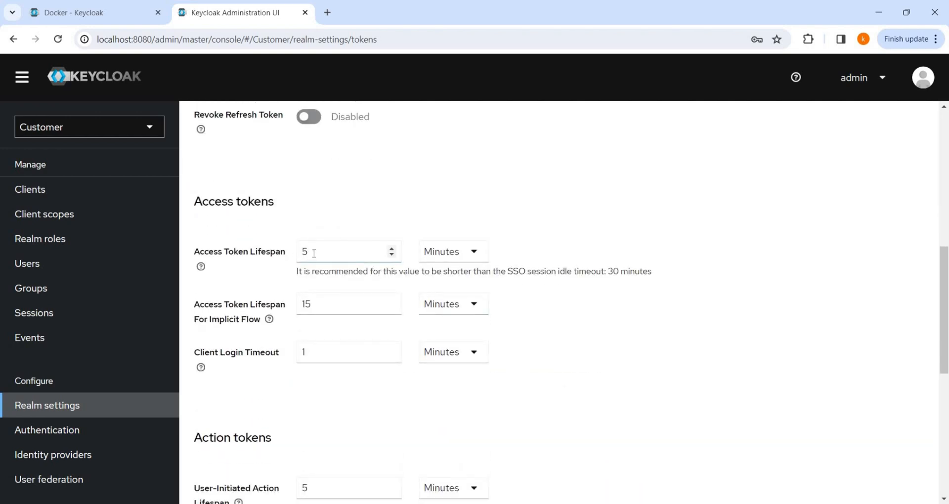
double_click(314, 254)
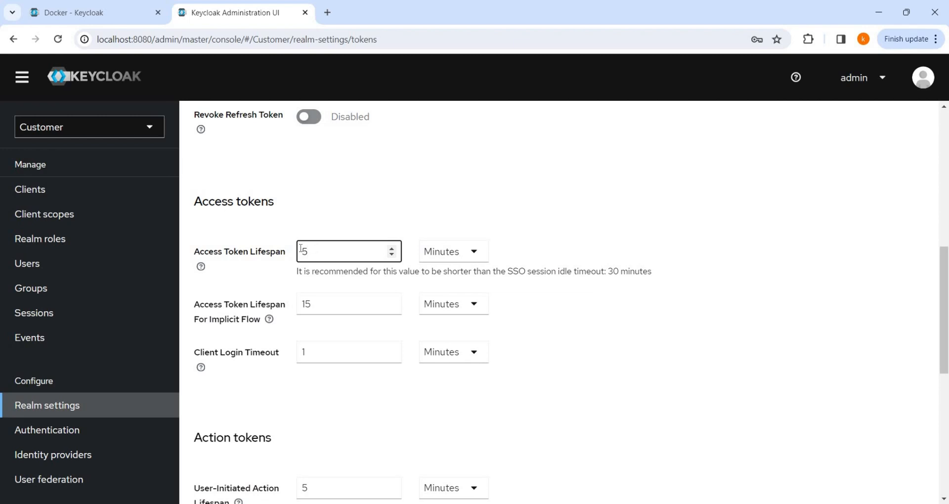
text(10)
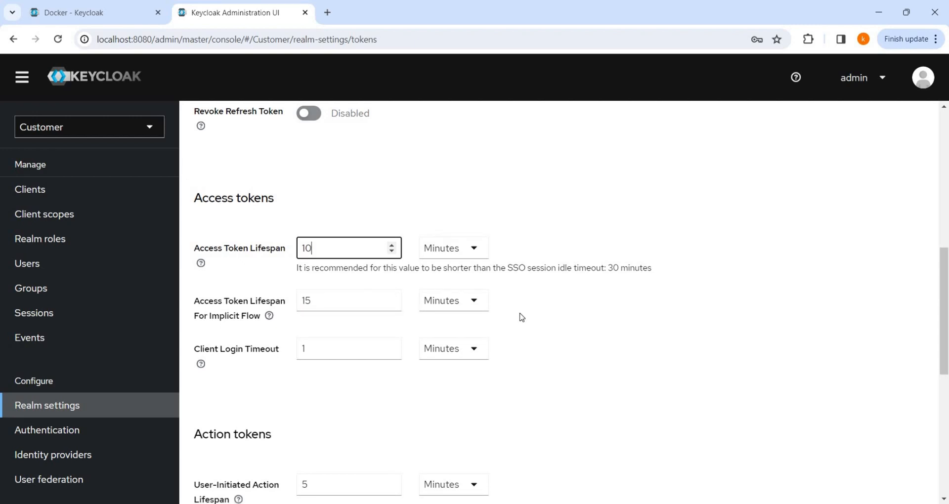
scroll(522, 317, down, 2)
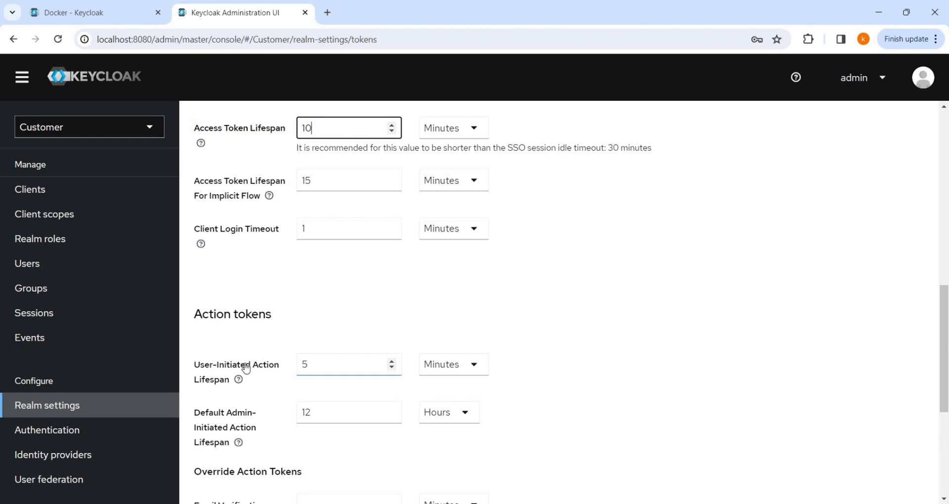
scroll(420, 343, down, 2)
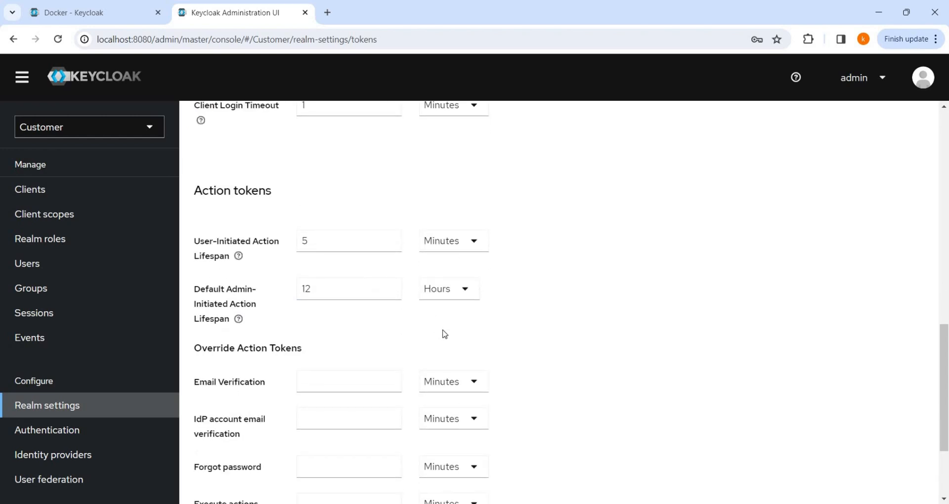
scroll(442, 331, down, 5)
scroll(432, 407, up, 6)
scroll(379, 432, down, 3)
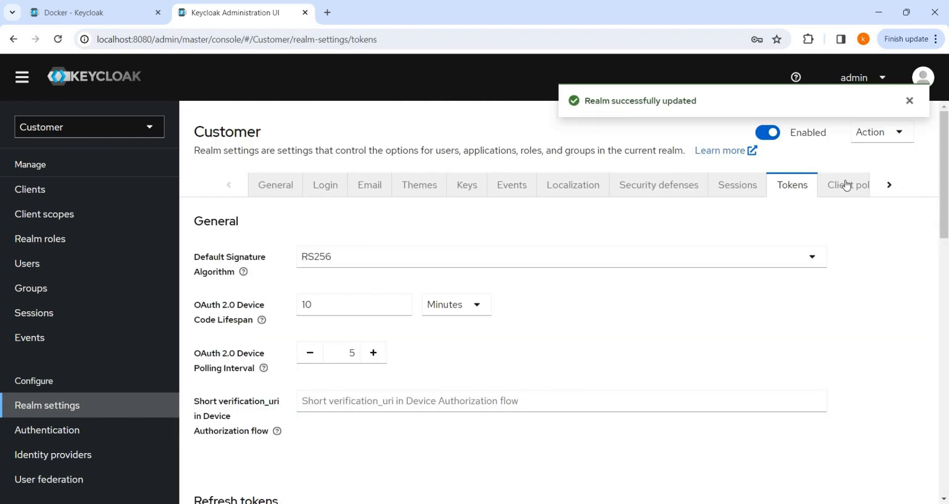
Step: Save the realm with the new 10-minute access token lifespan
click(845, 185)
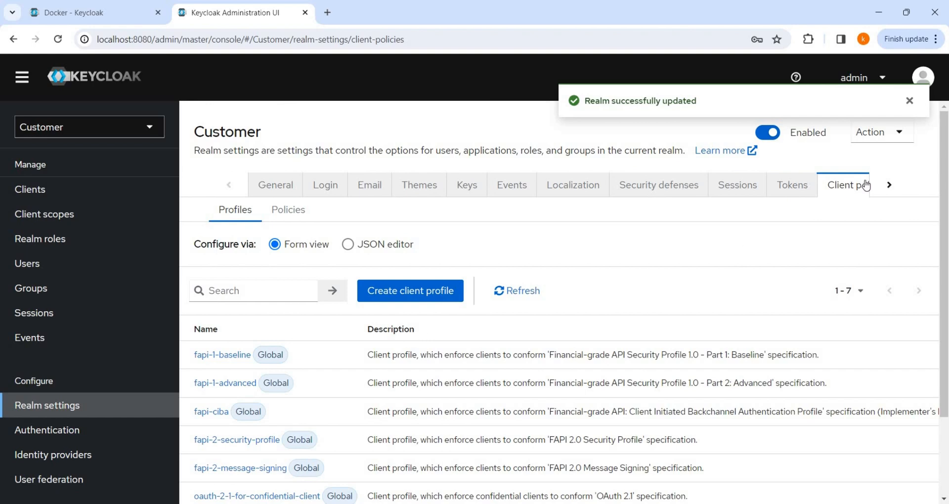
scroll(651, 273, down, 2)
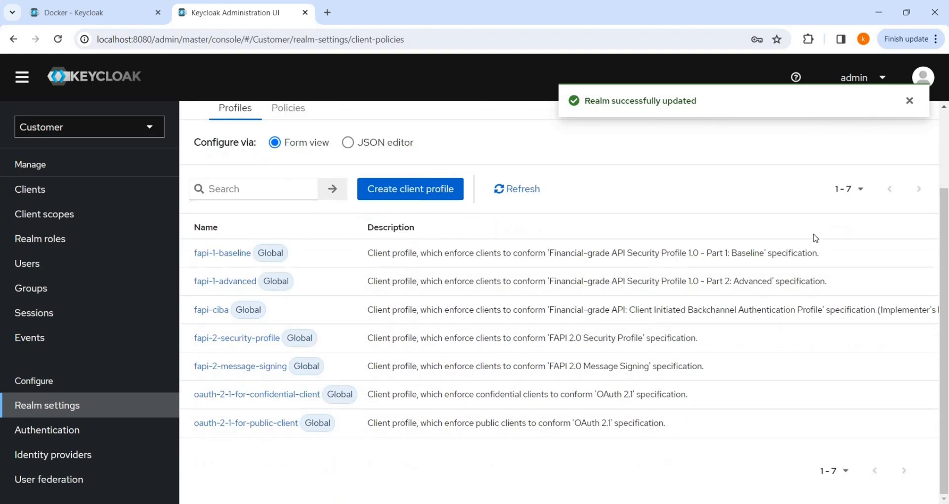
scroll(892, 184, up, 2)
Step: Glance at the User profile attribute settings, then go to the Authentication flows
click(893, 184)
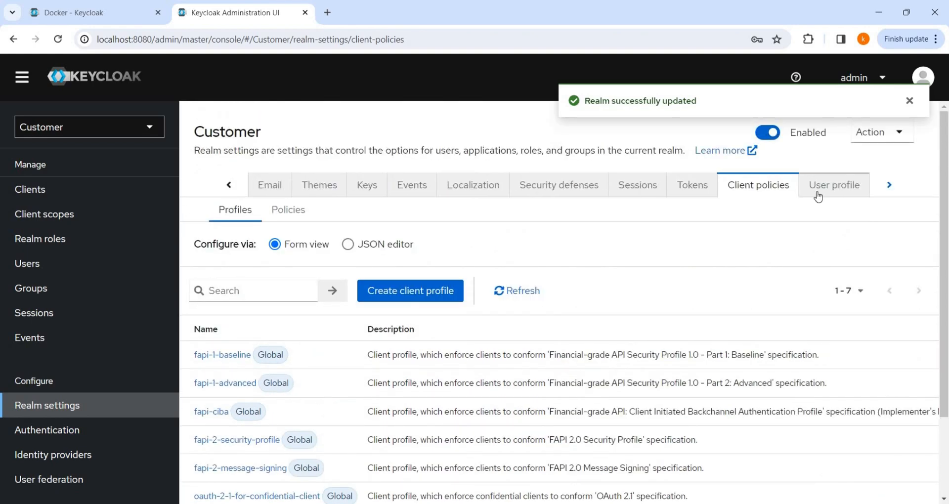
click(818, 193)
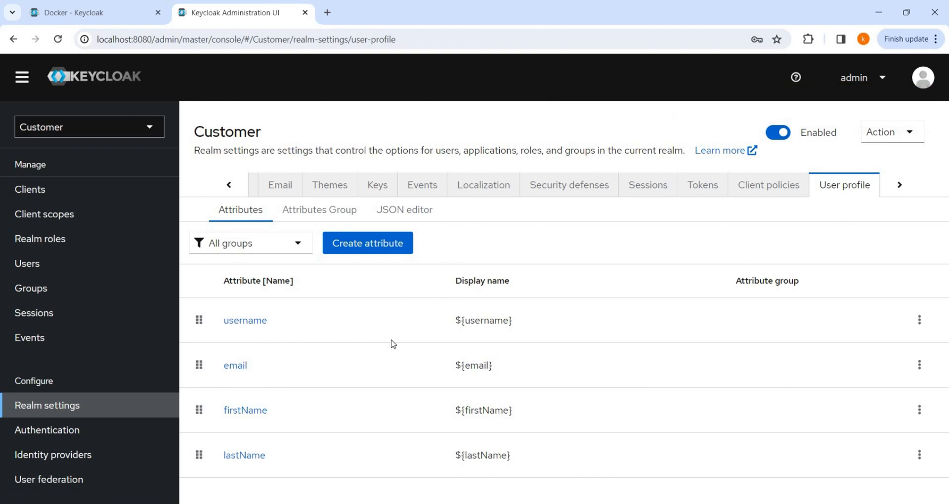
click(72, 428)
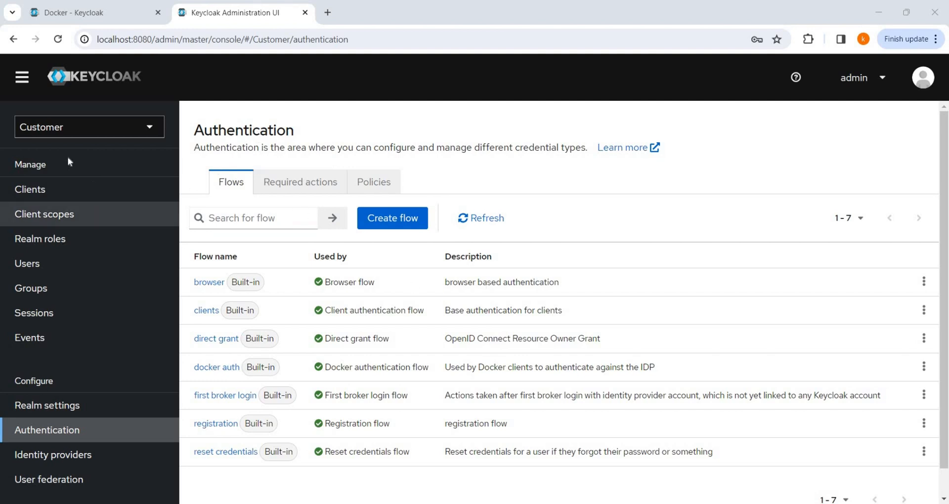
Step: Return to Realm settings and open the OpenID Endpoint Configuration link under Endpoints
click(52, 408)
scroll(420, 265, down, 5)
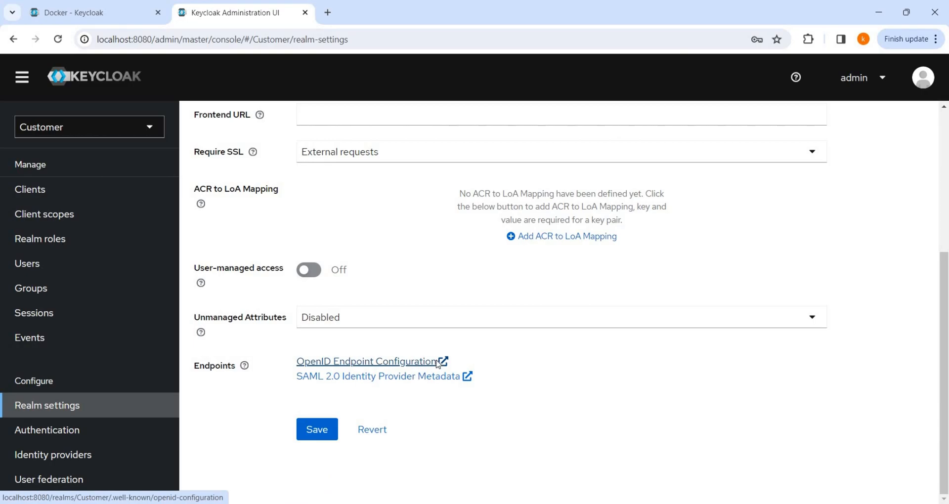
click(438, 363)
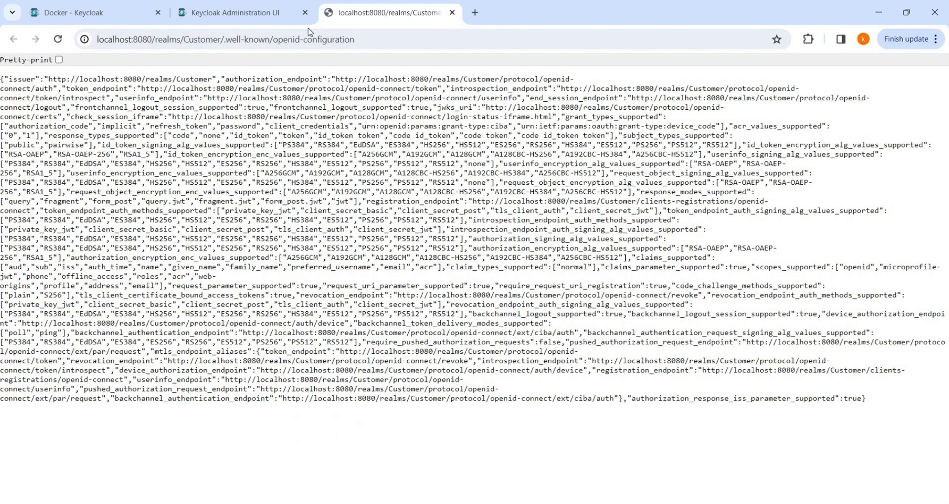
Step: Pretty-print the JSON and highlight the issuer, authorization, token, introspection and userinfo endpoint URLs
click(59, 59)
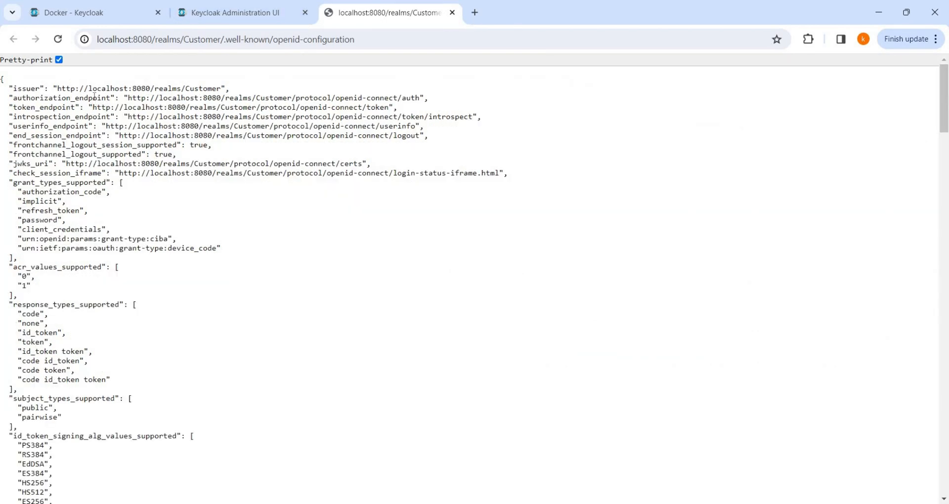
drag(57, 88, 221, 88)
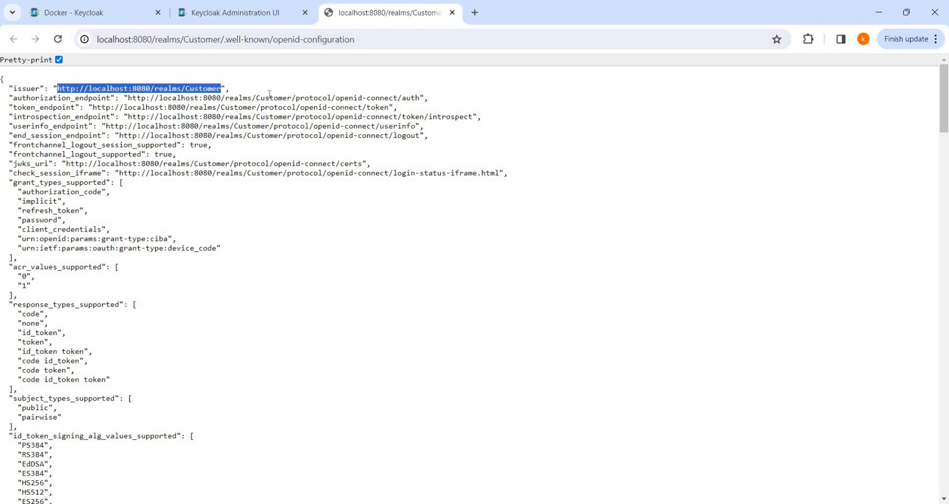
drag(124, 97, 421, 98)
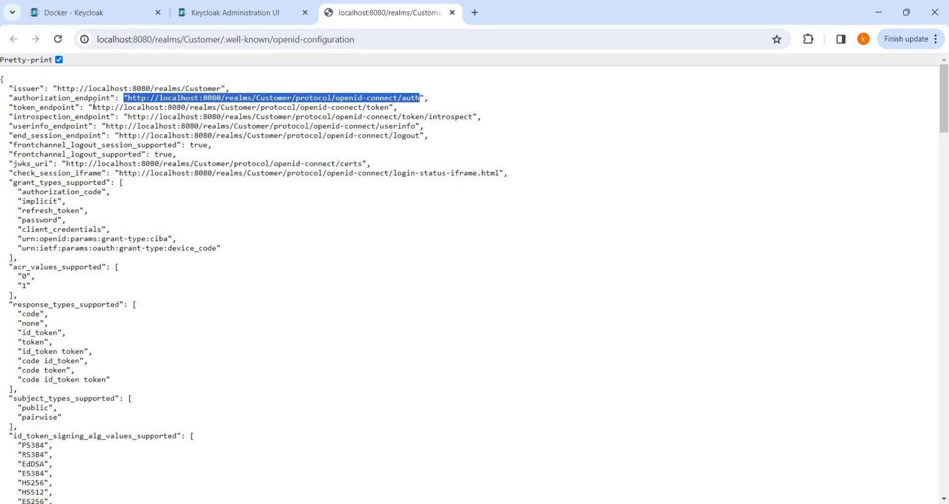
drag(89, 107, 389, 107)
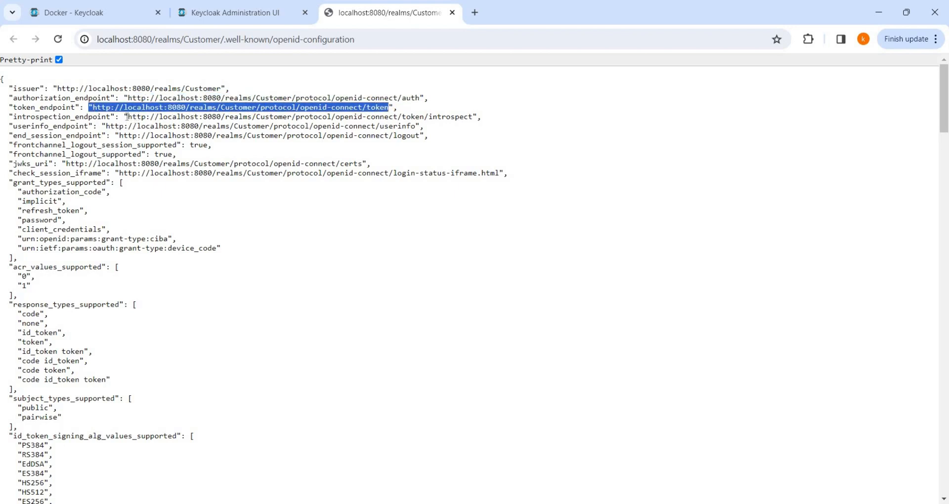
drag(128, 117, 208, 117)
drag(137, 126, 340, 126)
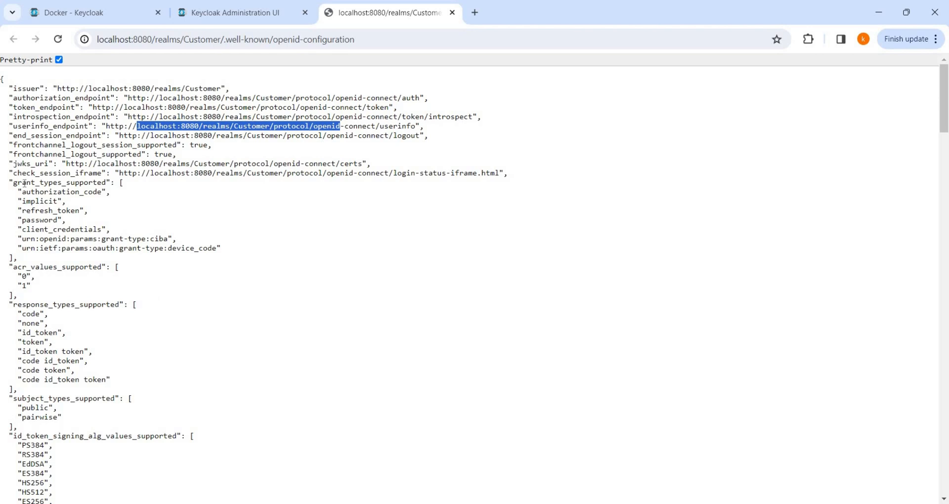
Step: Highlight grant_types_supported and response_types_supported, read through the rest, then return to the Keycloak tab
drag(22, 183, 89, 184)
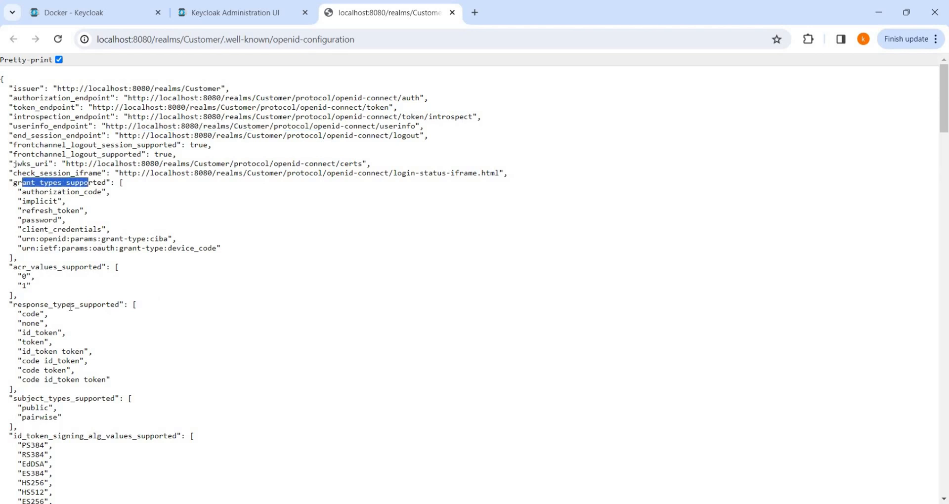
drag(31, 304, 95, 301)
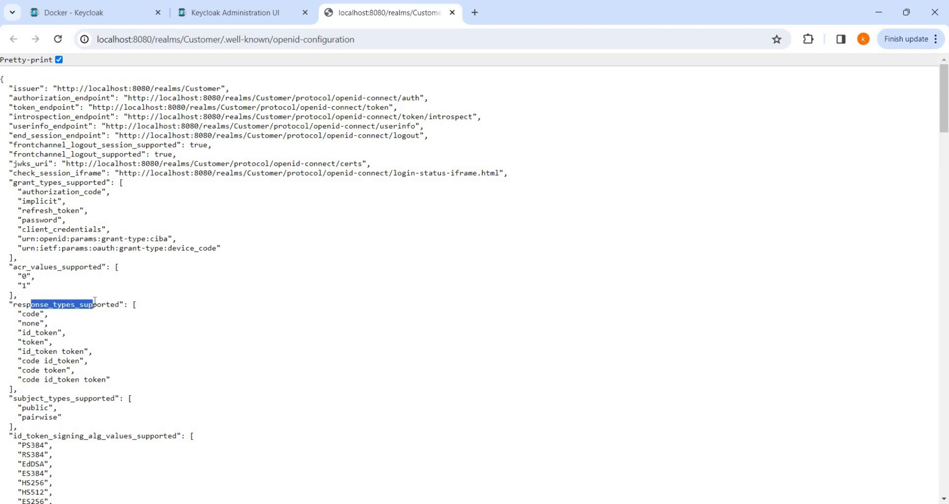
scroll(95, 301, down, 14)
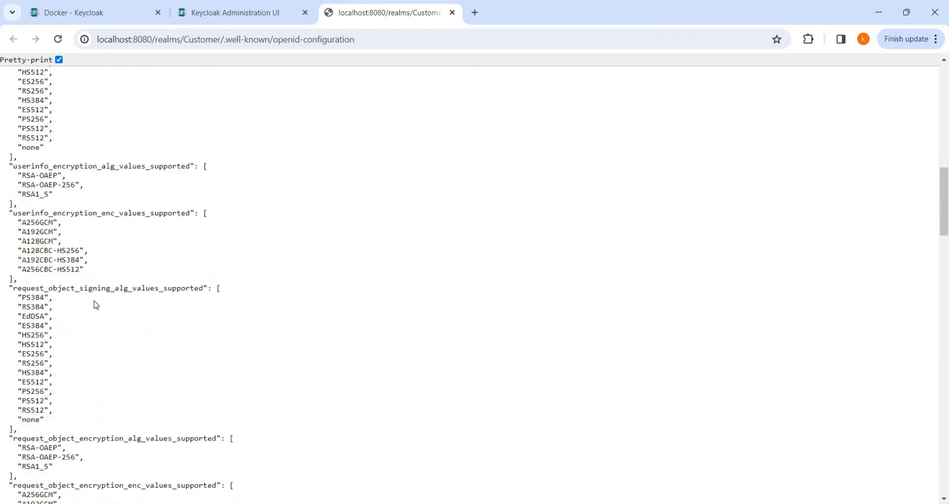
scroll(96, 305, down, 15)
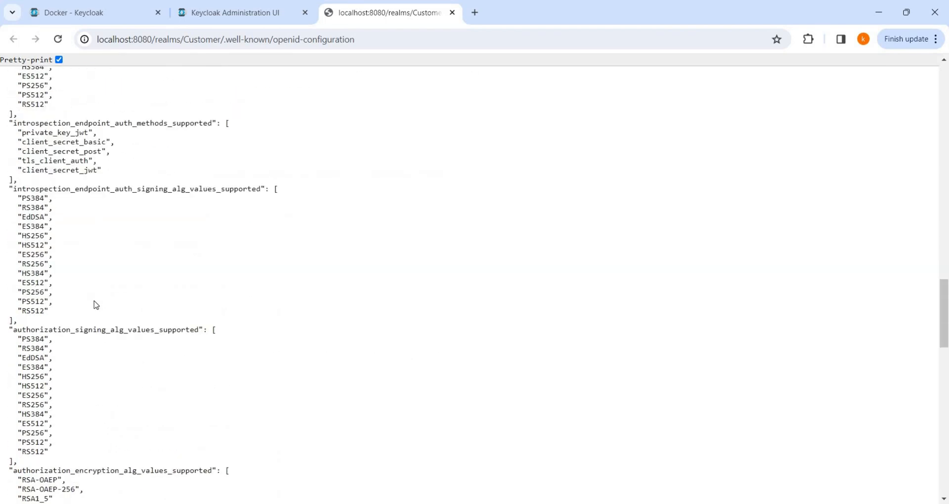
scroll(96, 305, down, 10)
scroll(96, 305, down, 10)
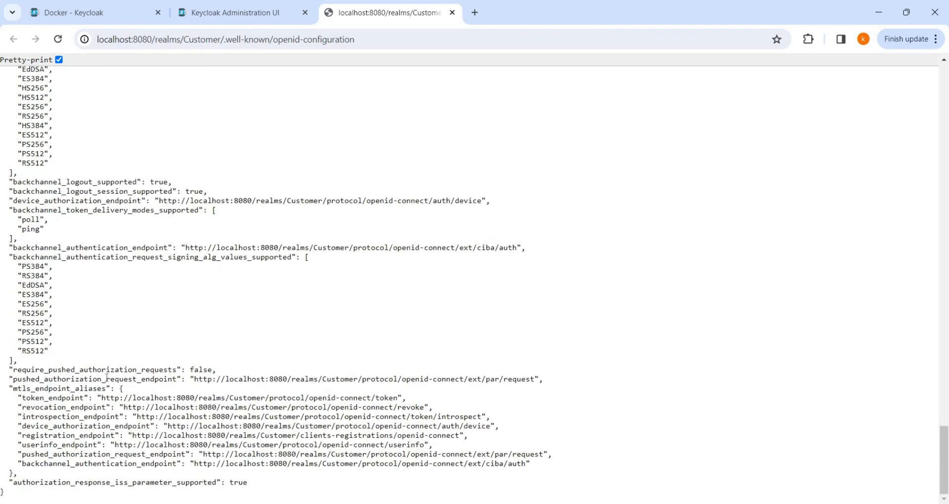
scroll(112, 375, up, 20)
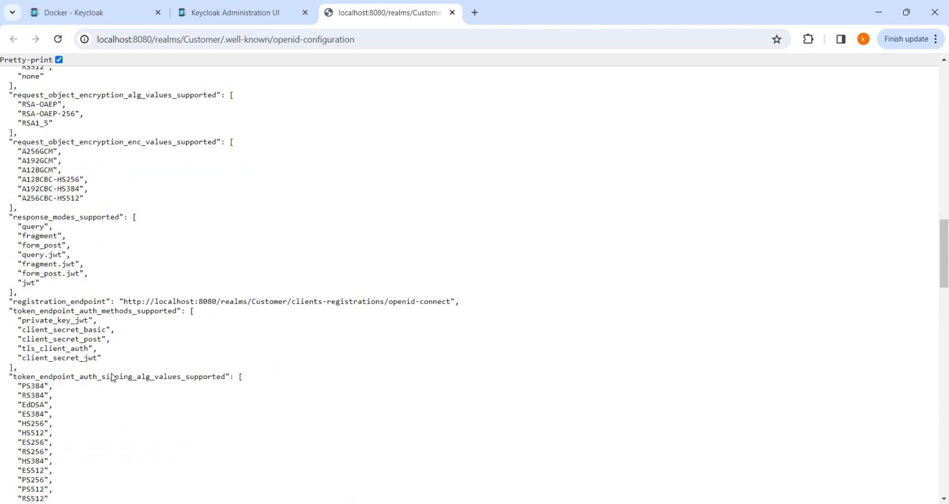
scroll(113, 374, up, 8)
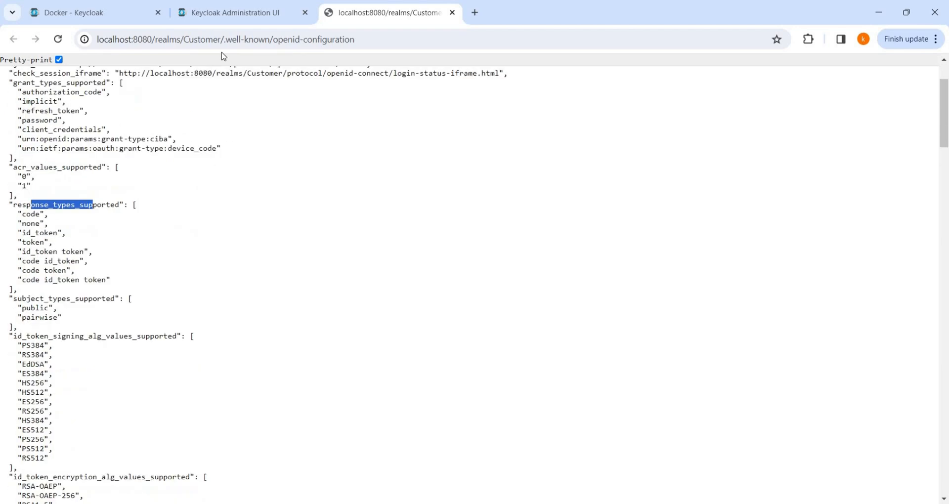
click(232, 13)
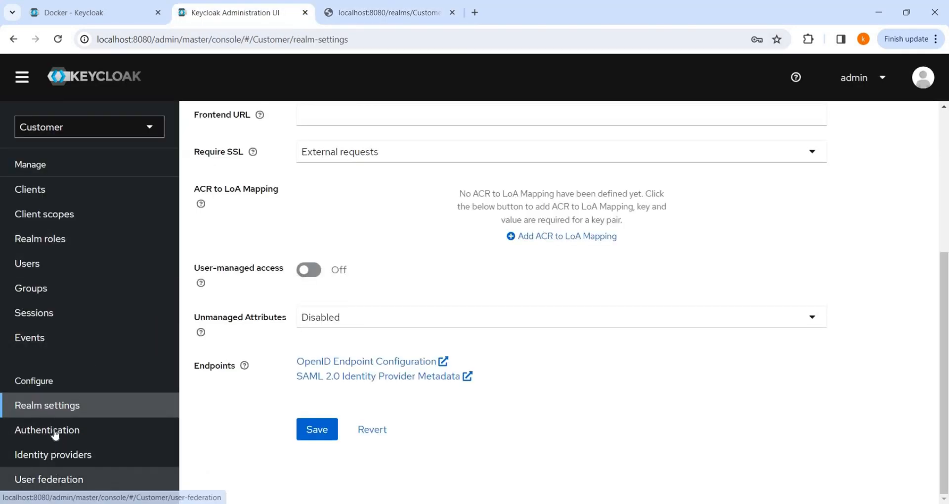
Step: In Authentication, note the browser flow's usage label and open the browser flow details
click(55, 435)
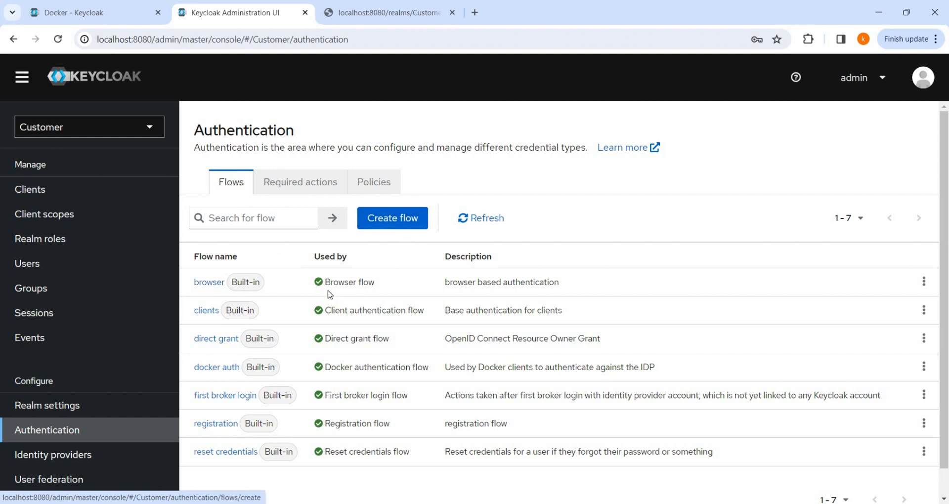
drag(330, 286, 374, 286)
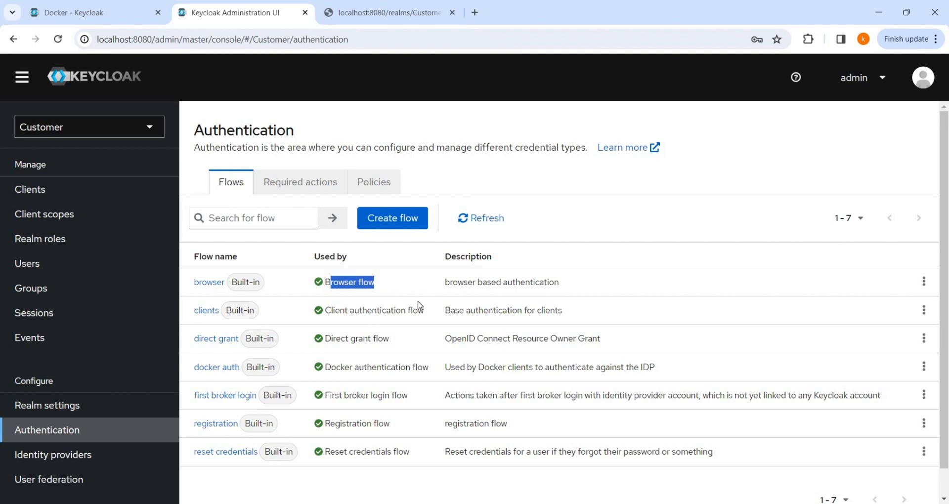
click(207, 282)
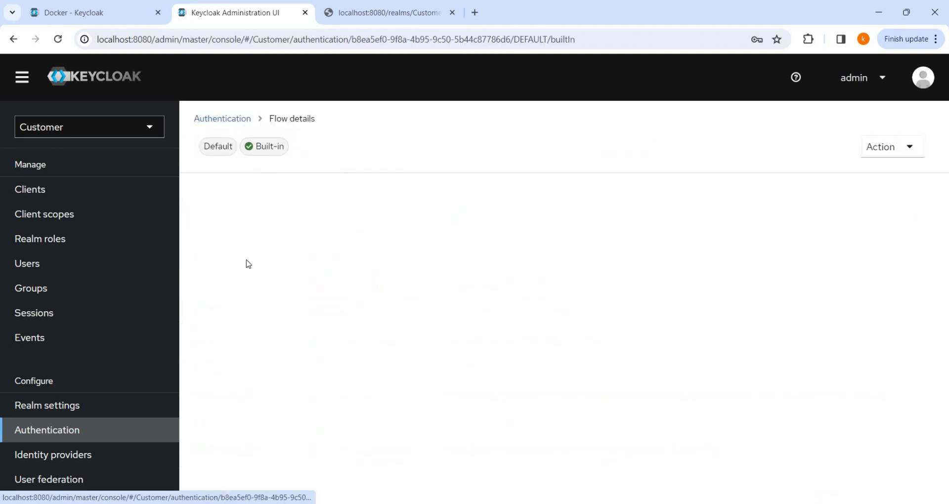
Step: Scroll through the browser flow's steps, then go back via the Authentication breadcrumb
scroll(322, 172, down, 3)
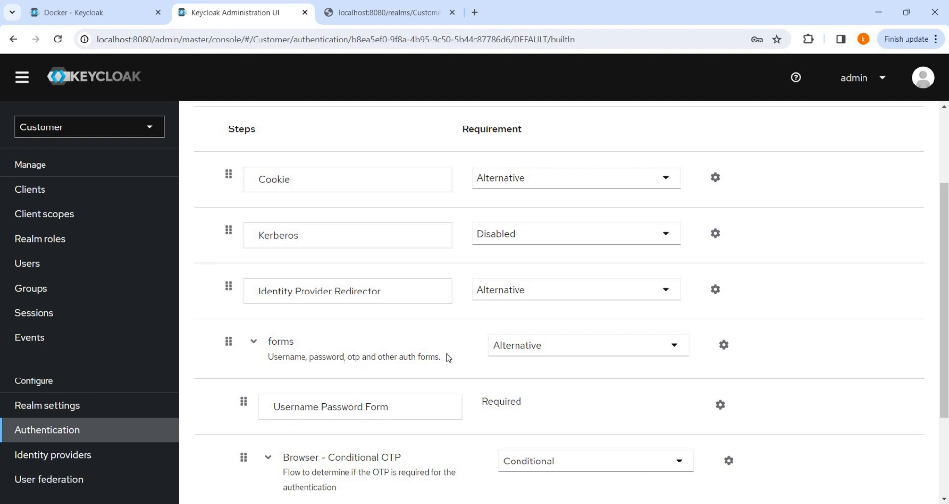
scroll(395, 354, down, 1)
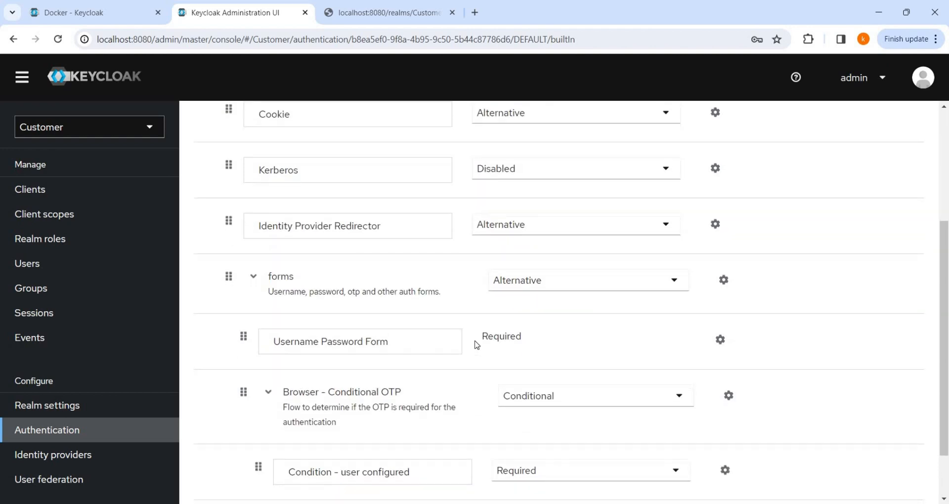
scroll(372, 337, down, 1)
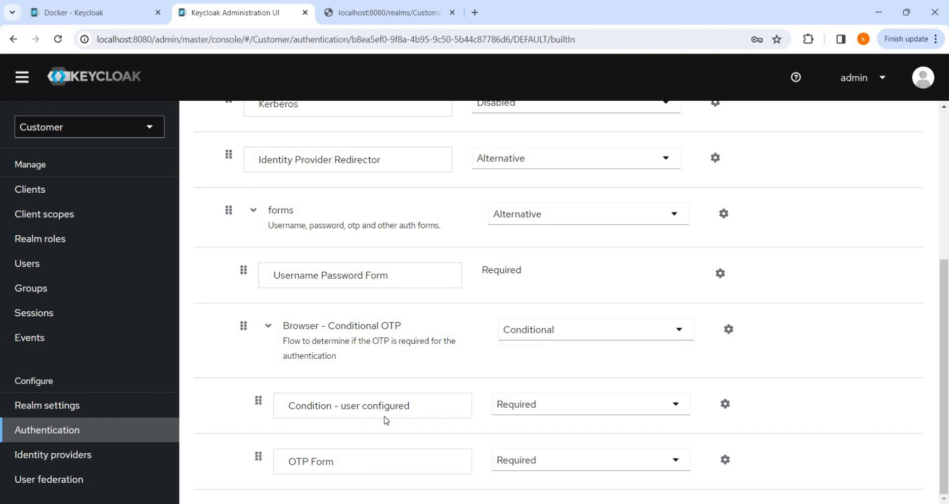
scroll(421, 410, up, 5)
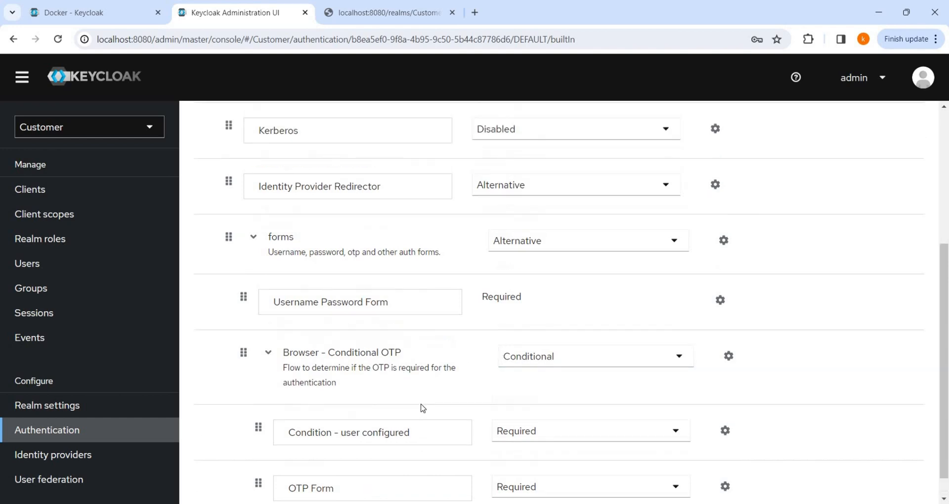
scroll(423, 408, up, 1)
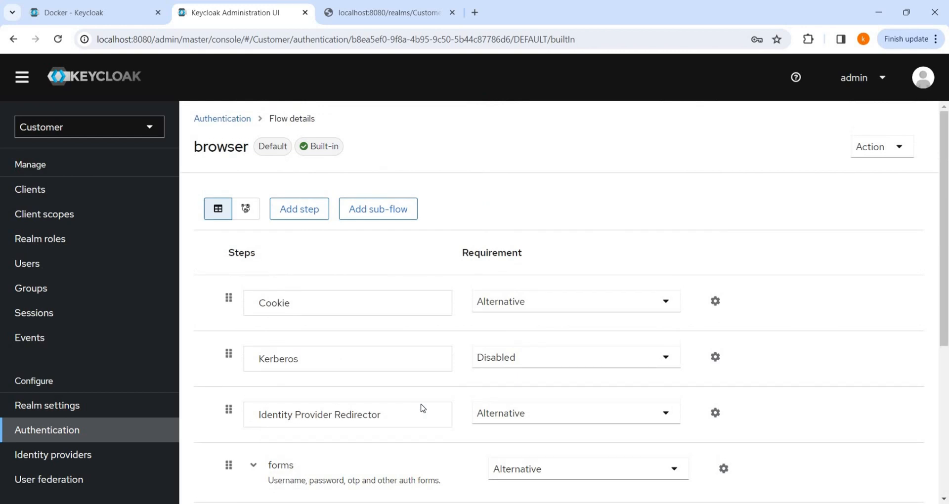
click(228, 120)
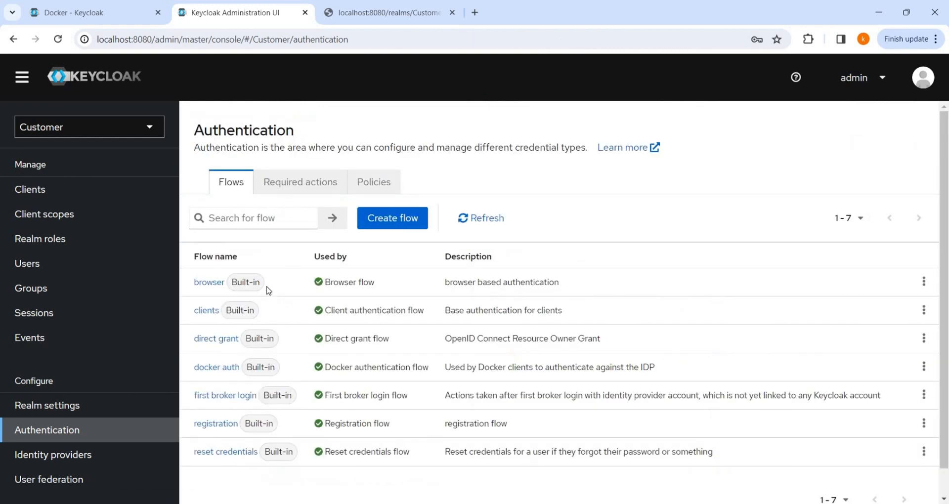
click(206, 312)
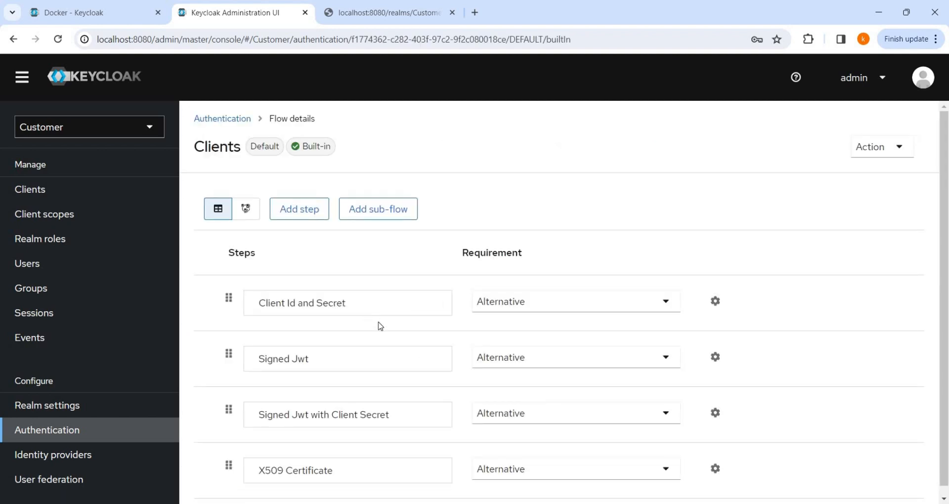
scroll(381, 327, down, 1)
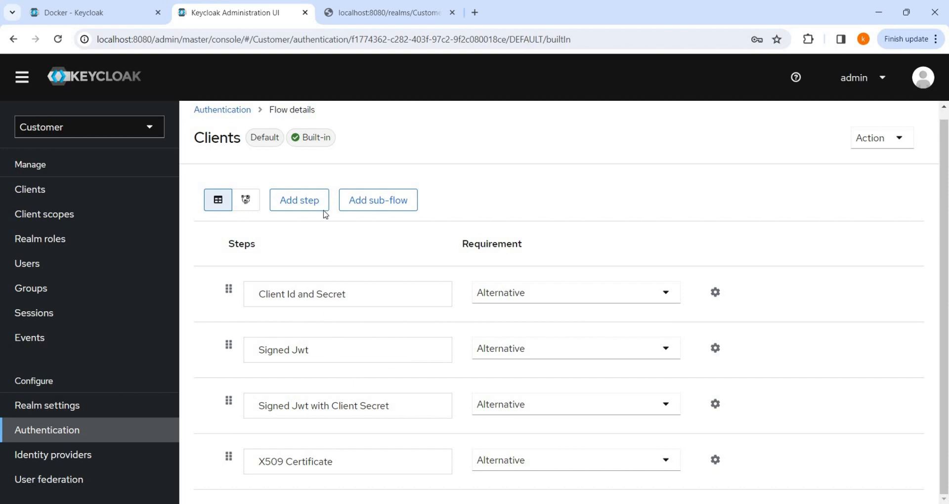
click(231, 110)
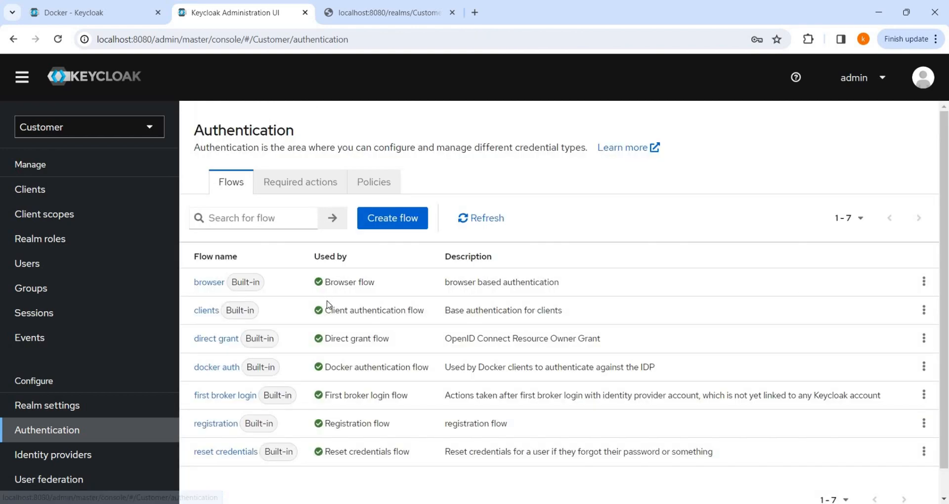
click(220, 425)
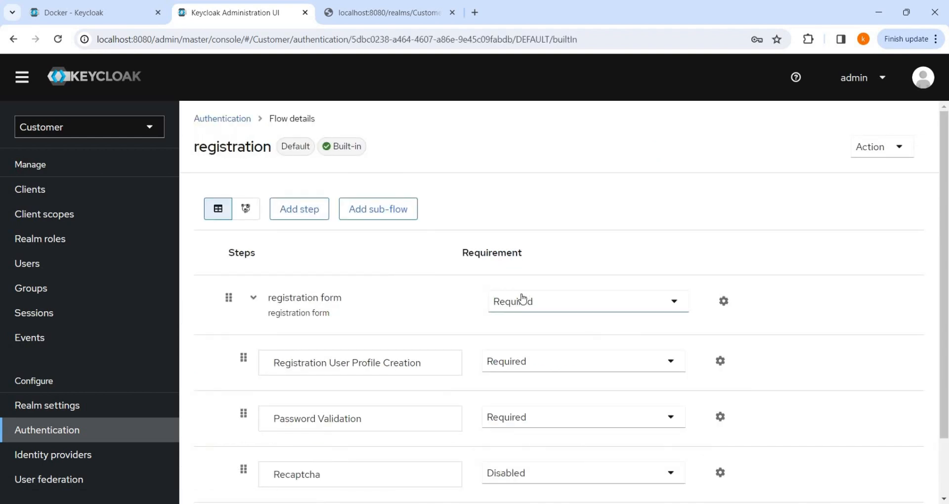
scroll(523, 298, down, 2)
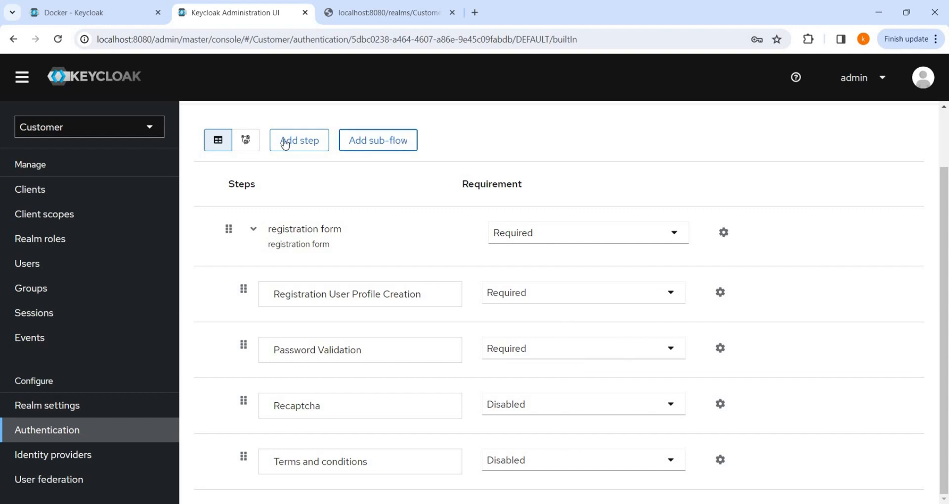
scroll(471, 198, up, 3)
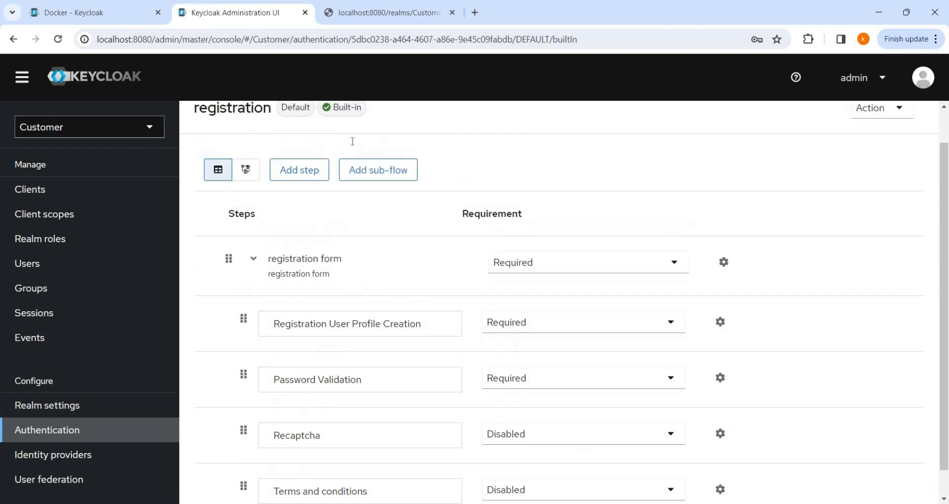
click(236, 118)
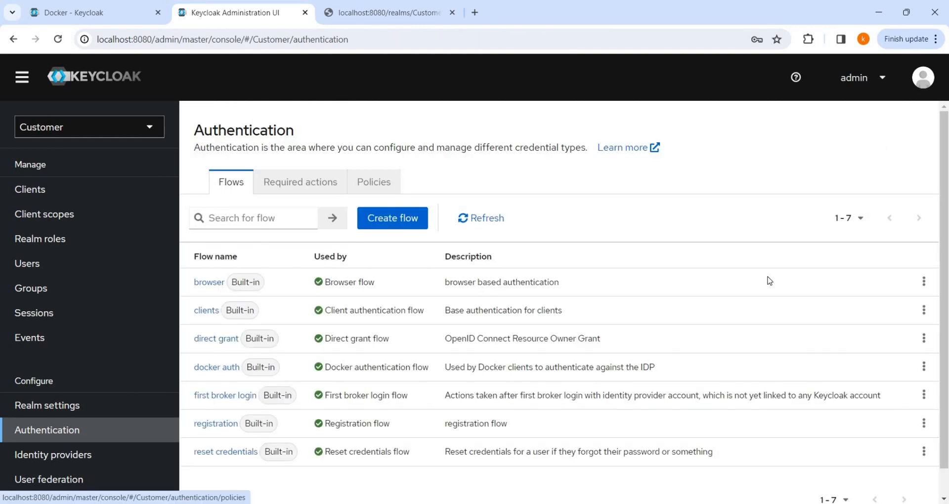
click(923, 281)
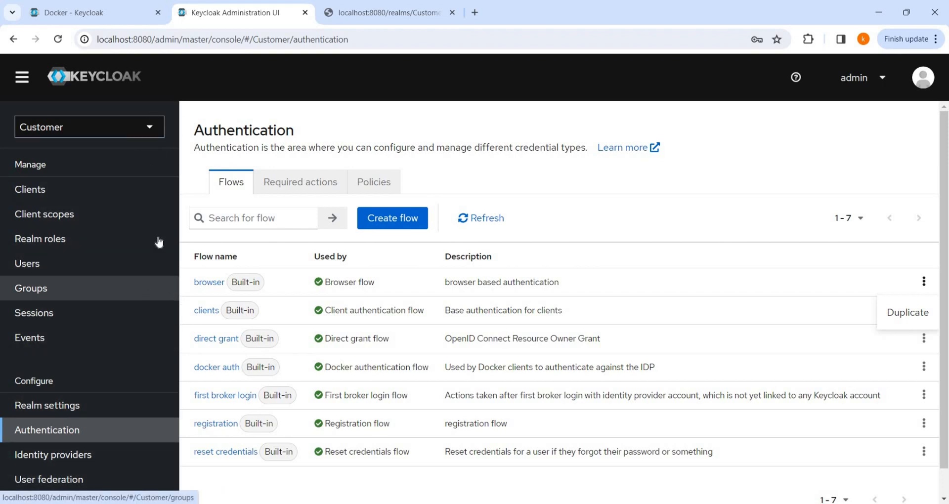
click(118, 134)
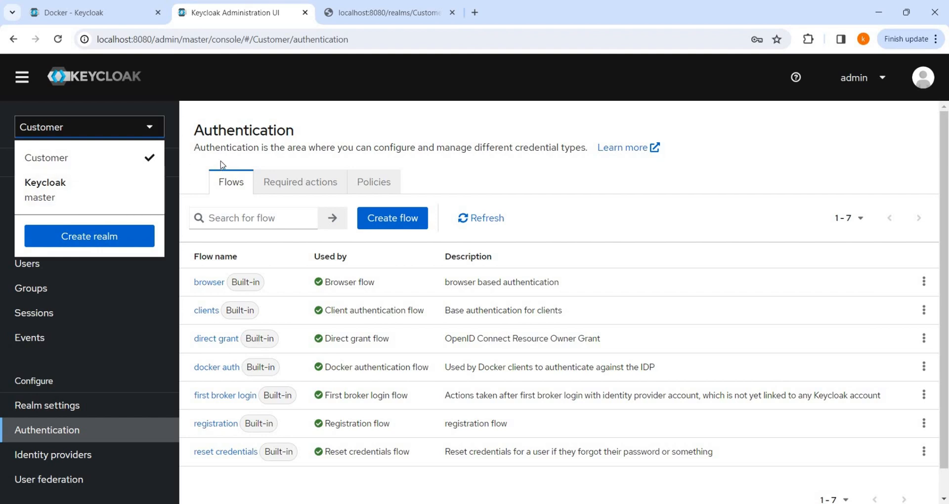
click(332, 82)
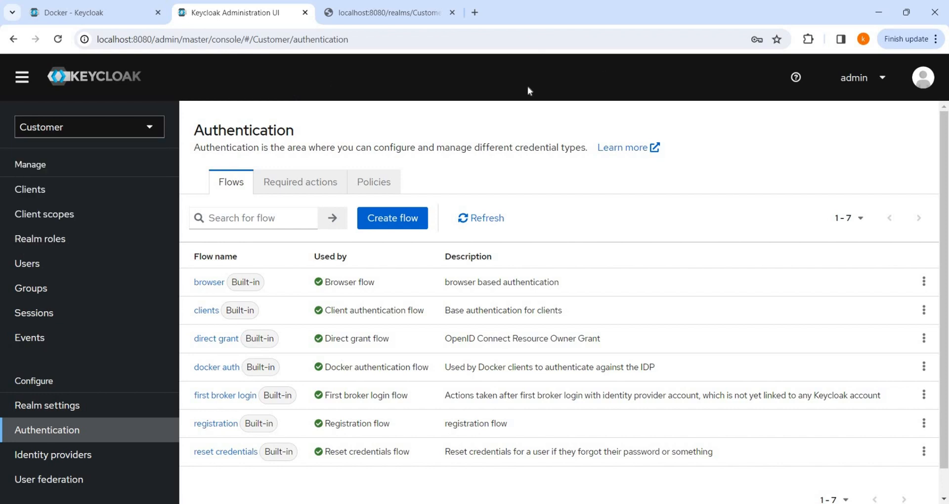
Step: From Realm settings, open Partial export and toggle Include groups and roles and Include clients without exporting
click(35, 406)
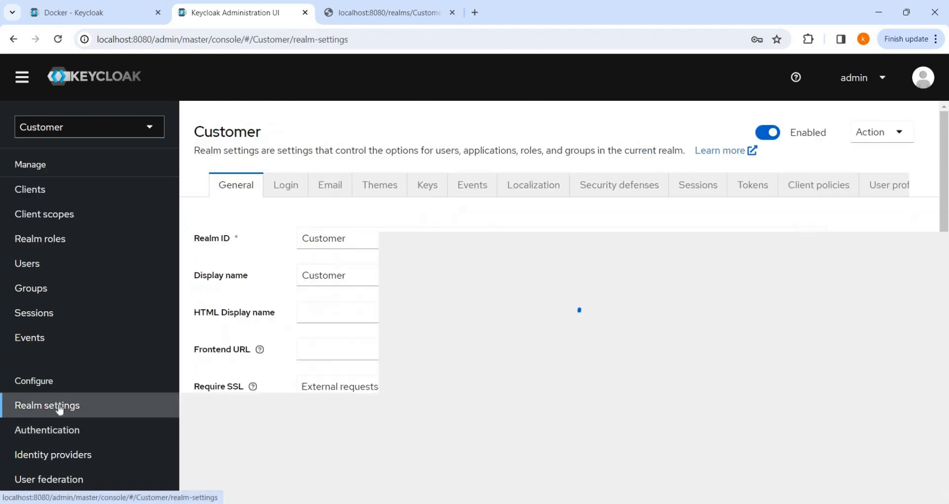
click(899, 132)
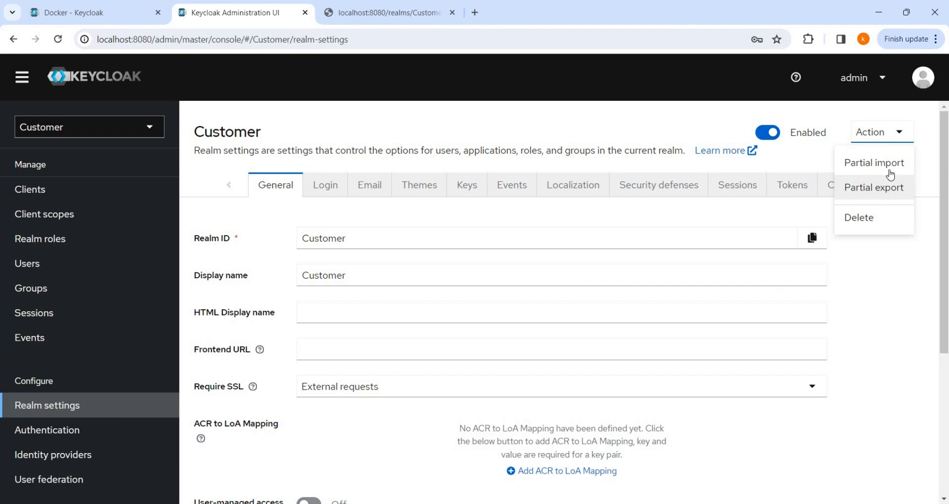
click(890, 191)
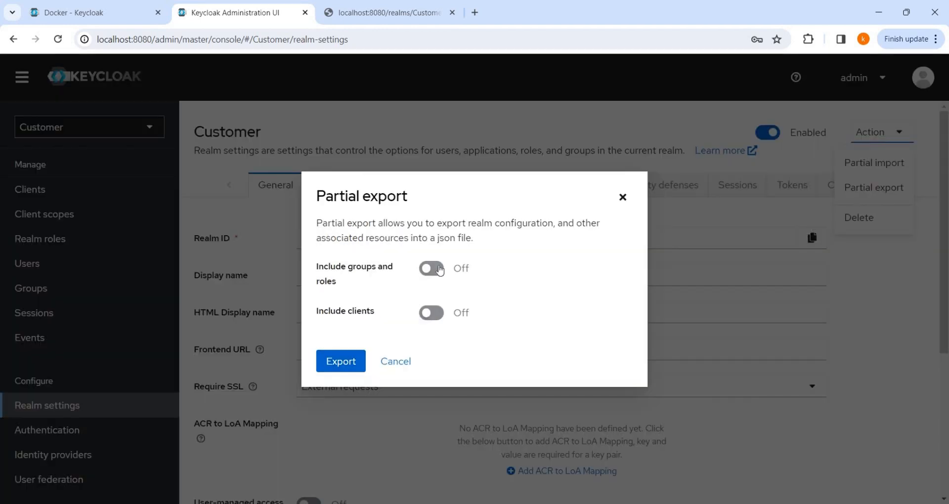
click(431, 268)
click(468, 282)
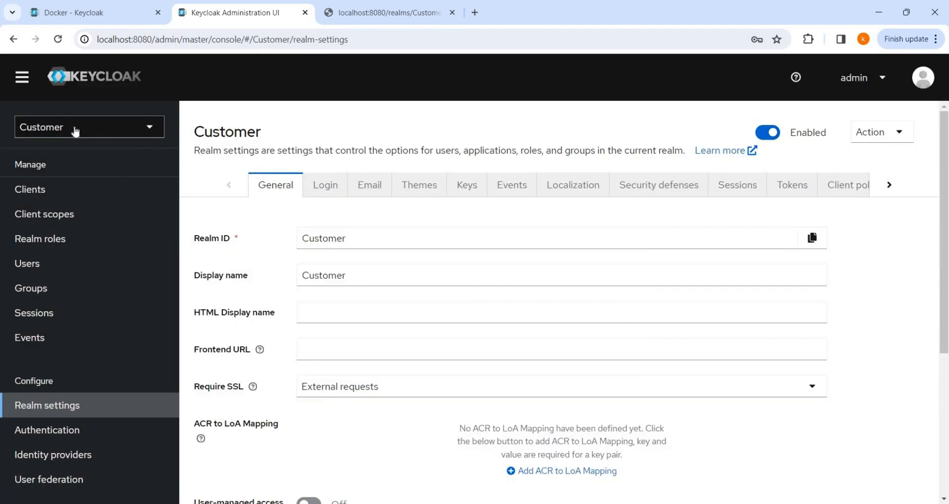
Step: Open the Create realm form and cancel the file browse without uploading a realm file
click(76, 130)
click(89, 236)
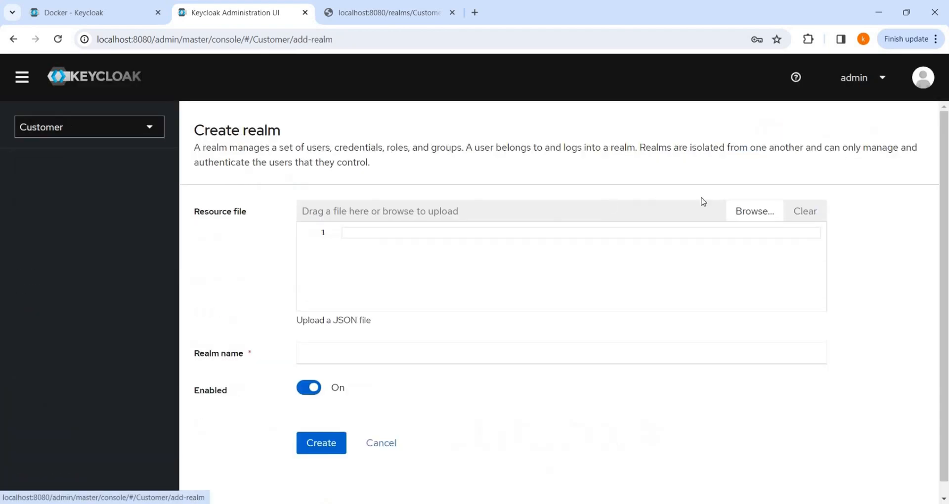
click(746, 212)
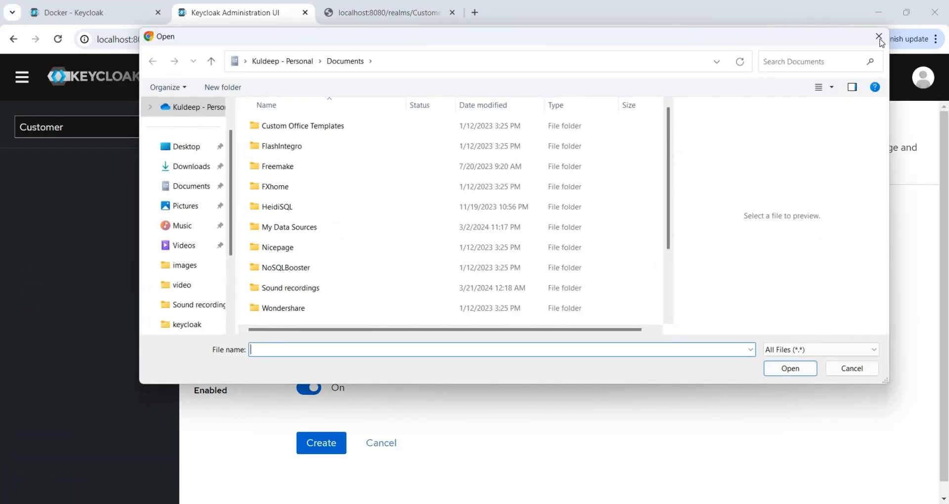
click(880, 35)
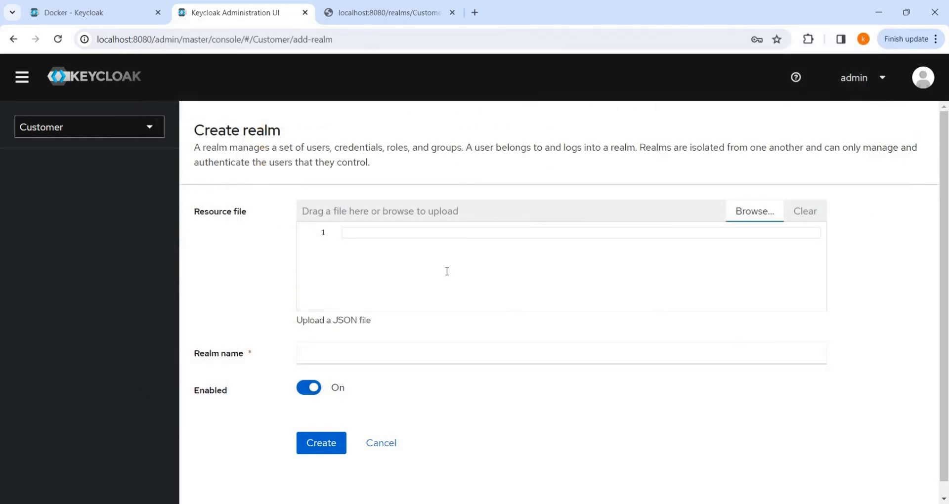
Step: Switch back to the Customer realm from the realm dropdown
click(85, 132)
click(69, 157)
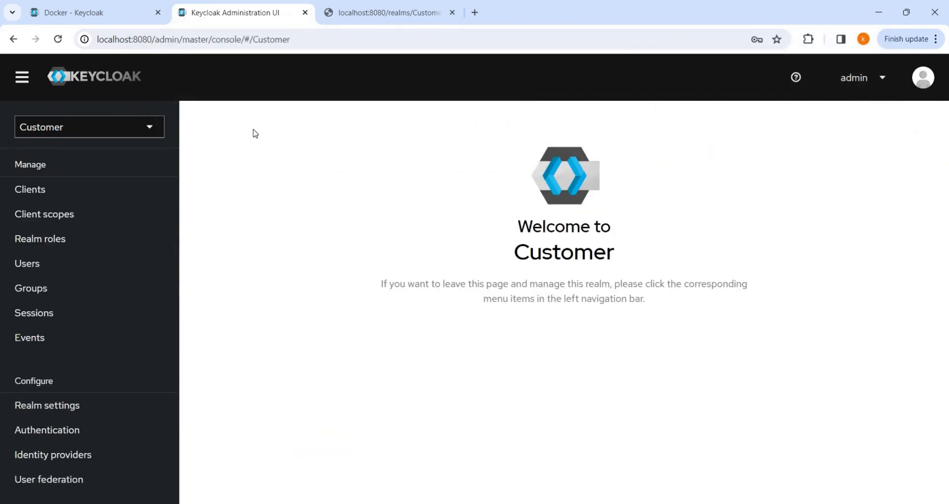
click(70, 128)
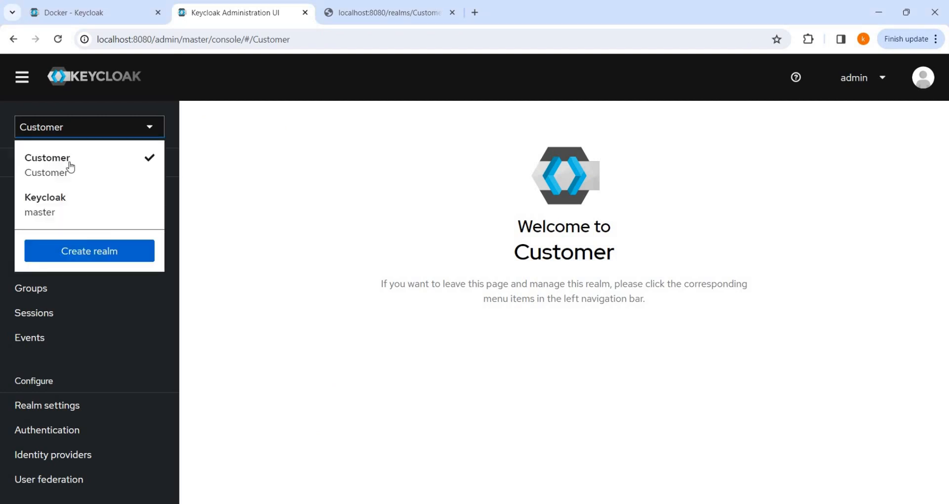
click(84, 150)
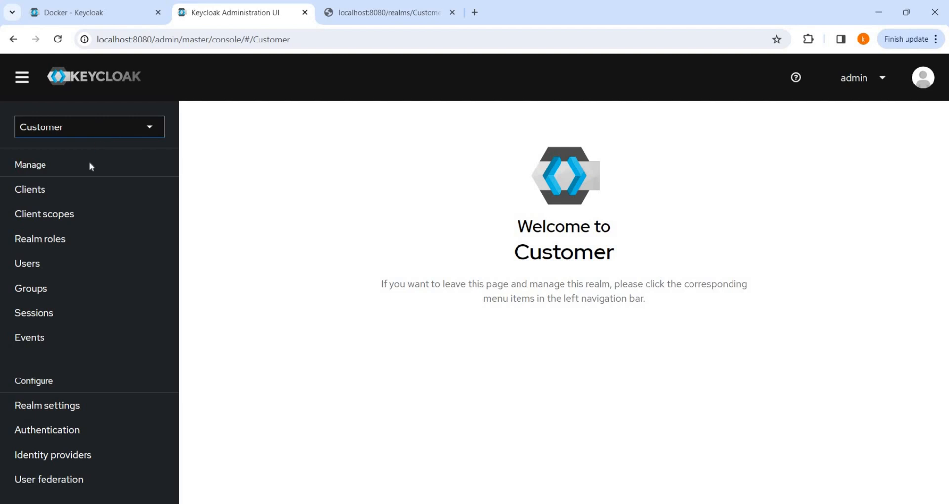
Step: Start a new client in the Customer realm, entering Client ID 'ms.department'
click(76, 187)
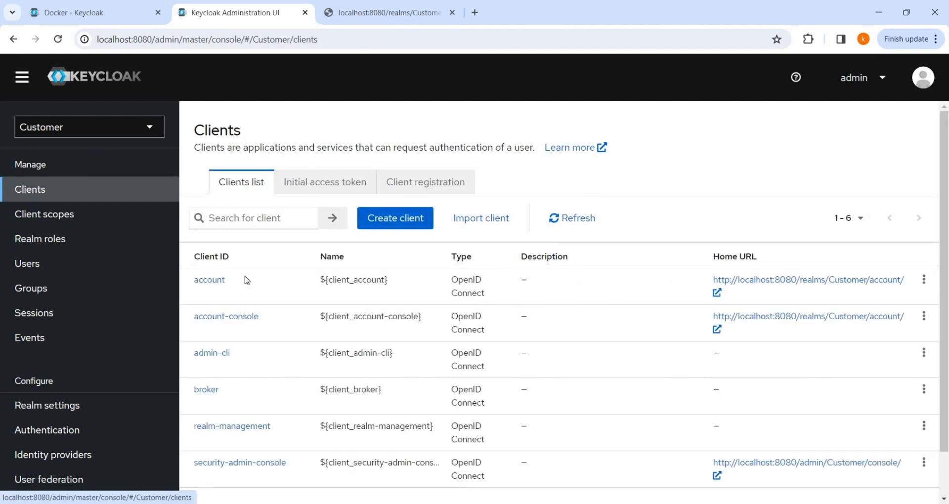
scroll(248, 274, down, 1)
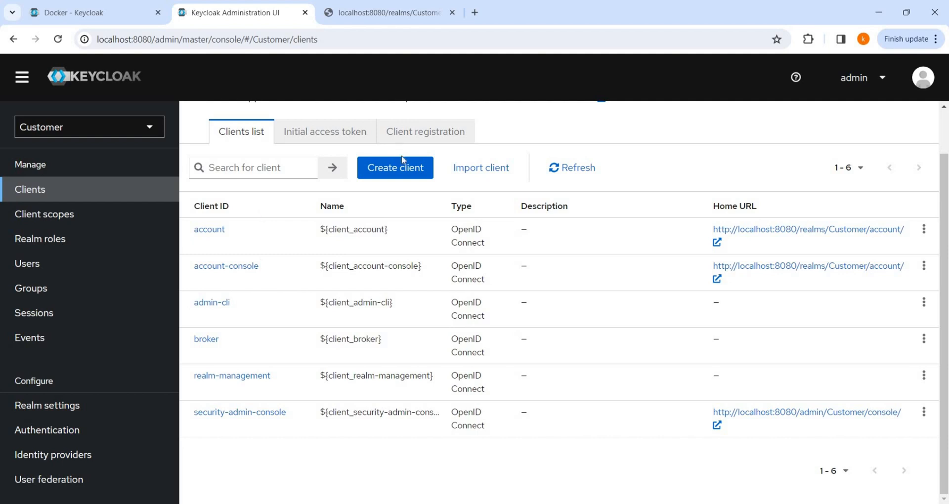
click(395, 172)
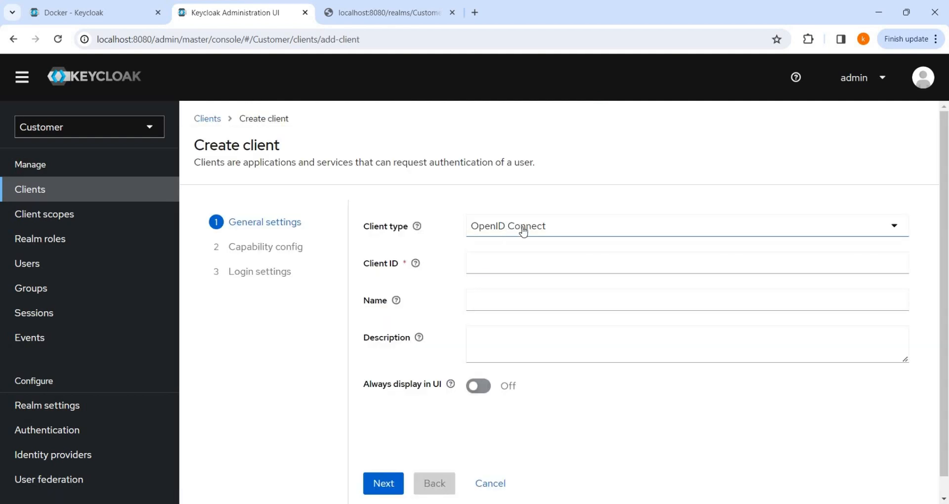
click(512, 263)
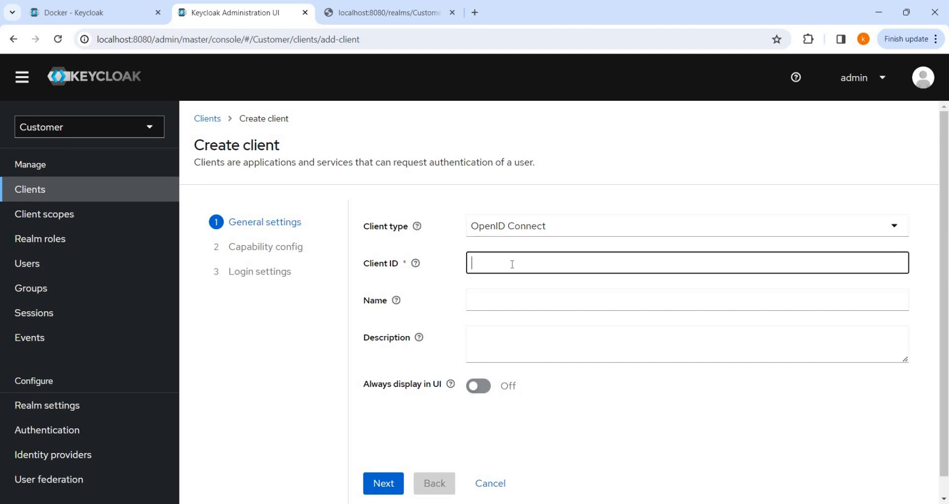
text(ms.department)
Step: Correct the Client ID to 'ms-department' and copy it into the Name field
drag(551, 262, 445, 263)
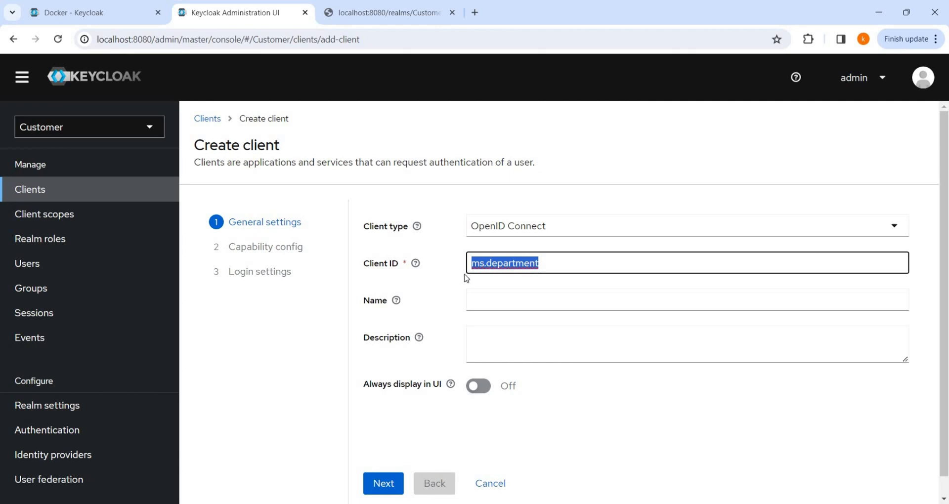
click(488, 257)
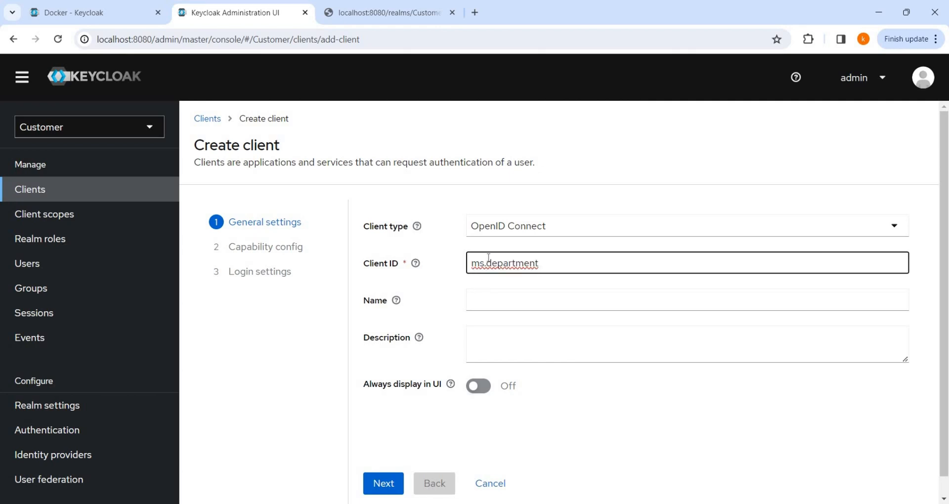
key(BackSpace)
text(-)
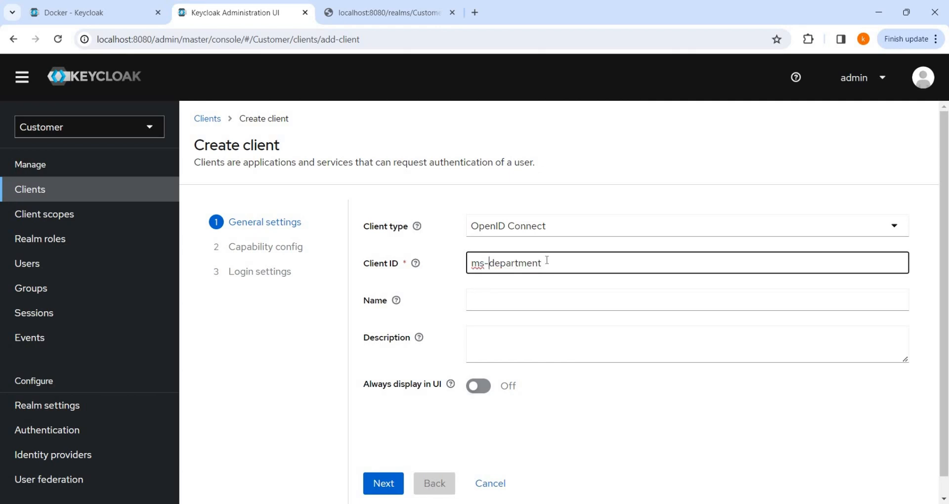
drag(547, 263, 448, 261)
key(ctrl+c)
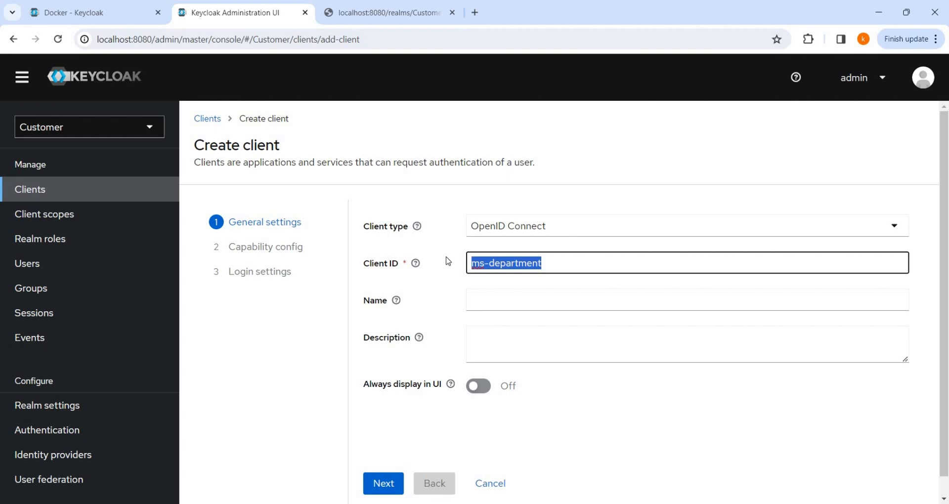
click(473, 297)
key(ctrl+v)
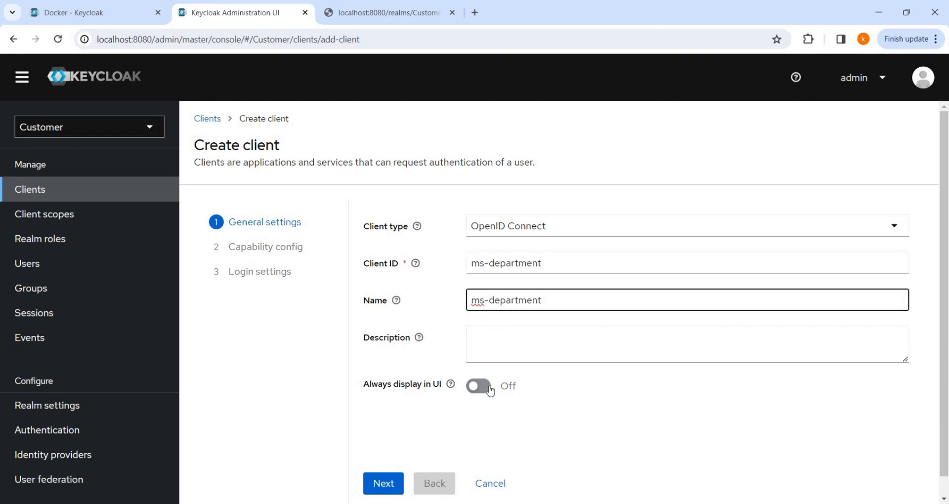
scroll(490, 390, down, 1)
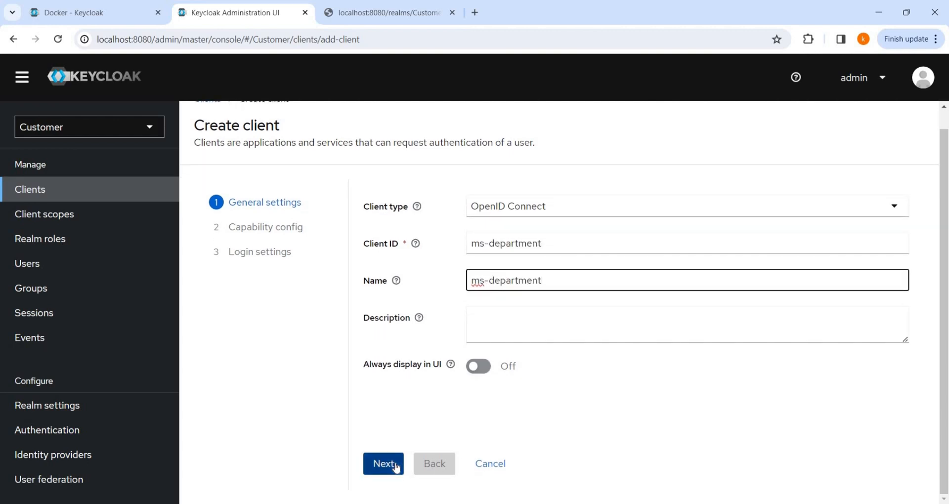
Step: Advance to Capability config and view the Client authentication help text
click(396, 467)
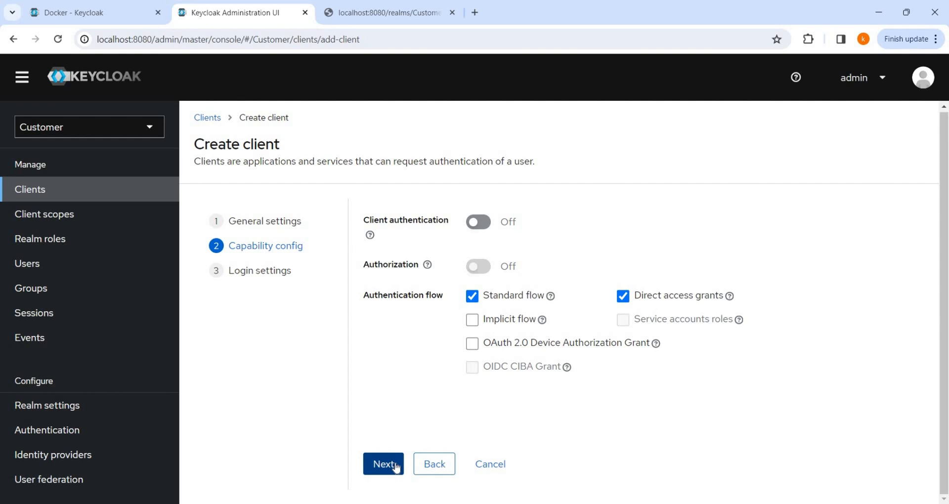
click(370, 236)
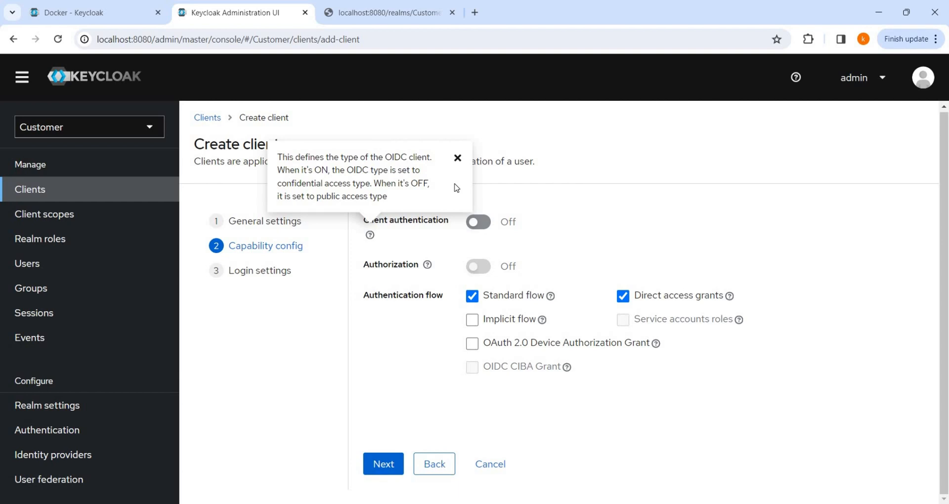
Step: Switch Client authentication On and view the Authorization help text
click(458, 157)
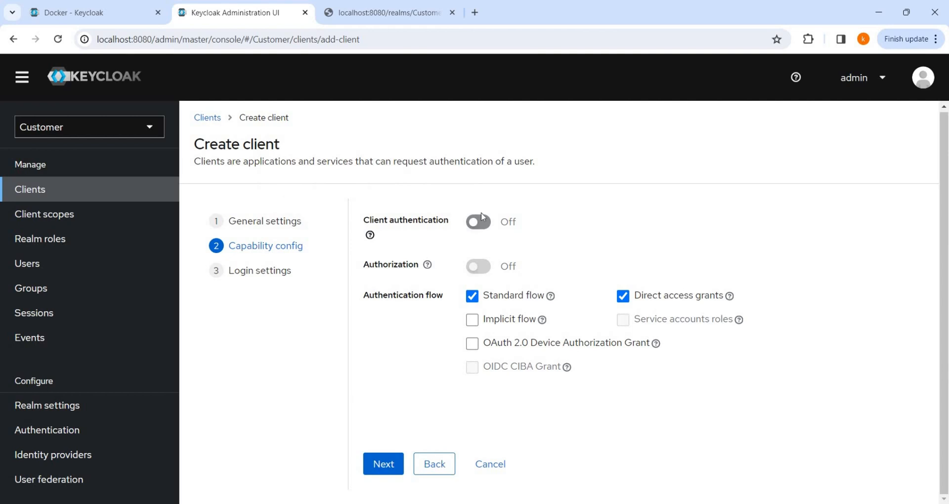
click(487, 228)
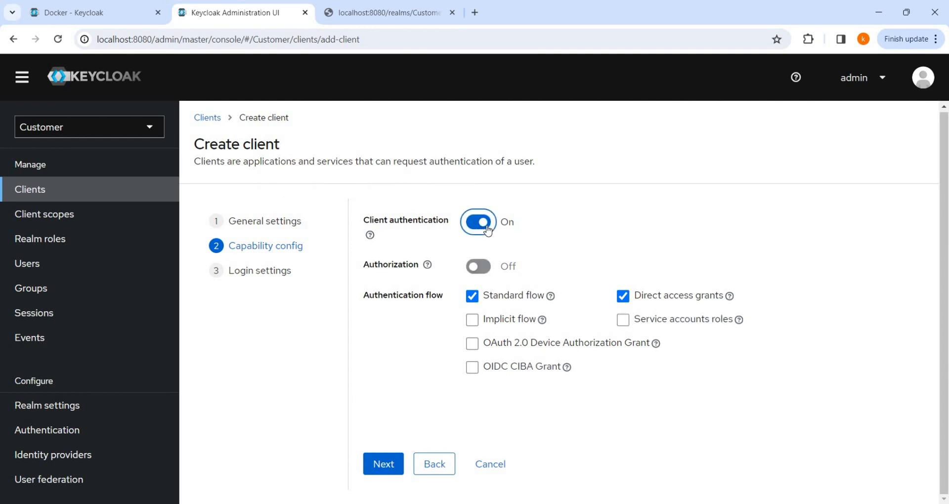
click(427, 266)
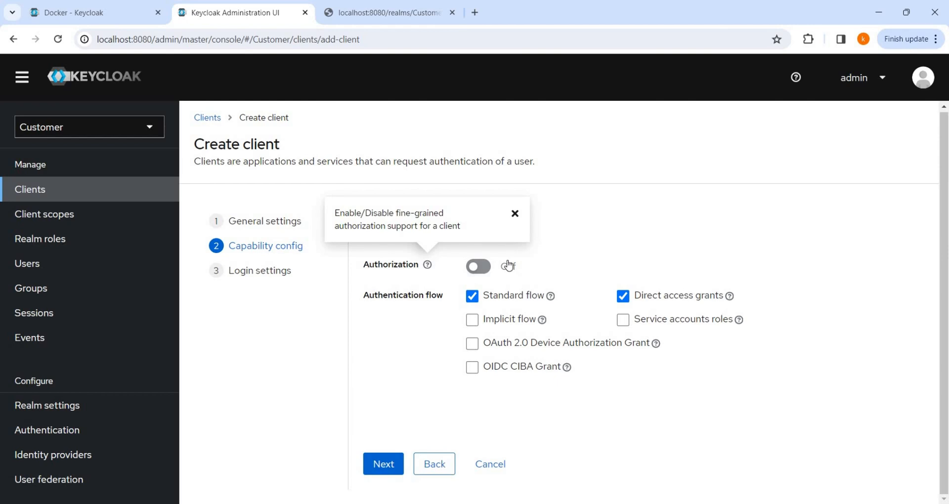
click(551, 298)
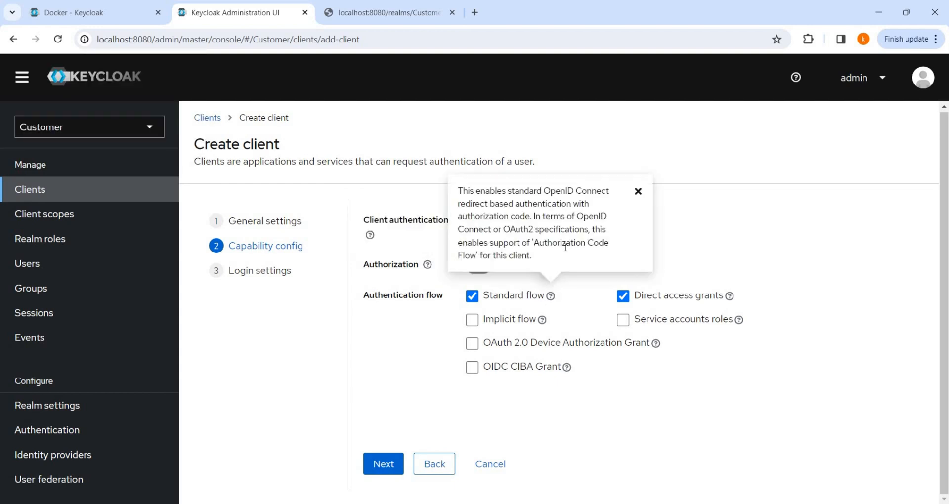
drag(565, 243, 599, 242)
click(730, 296)
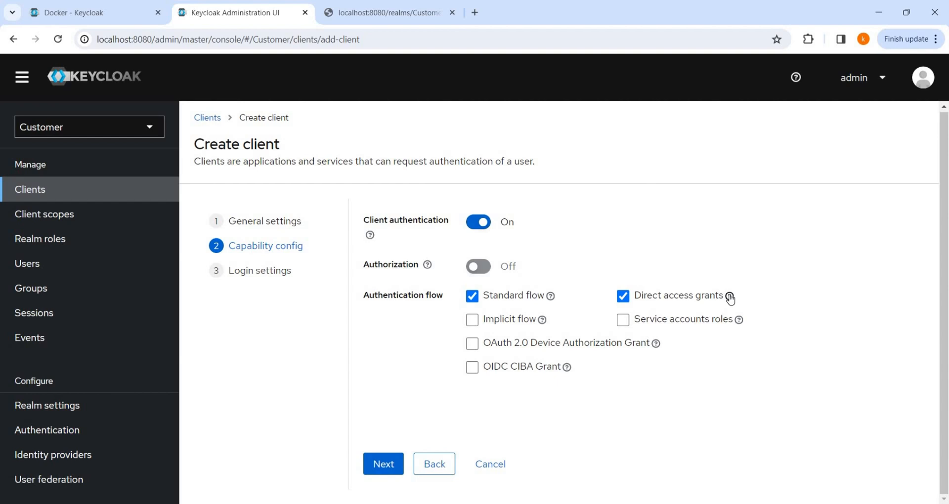
Step: Review the Direct access grants and Implicit flow help, leaving Implicit flow unchecked
click(729, 297)
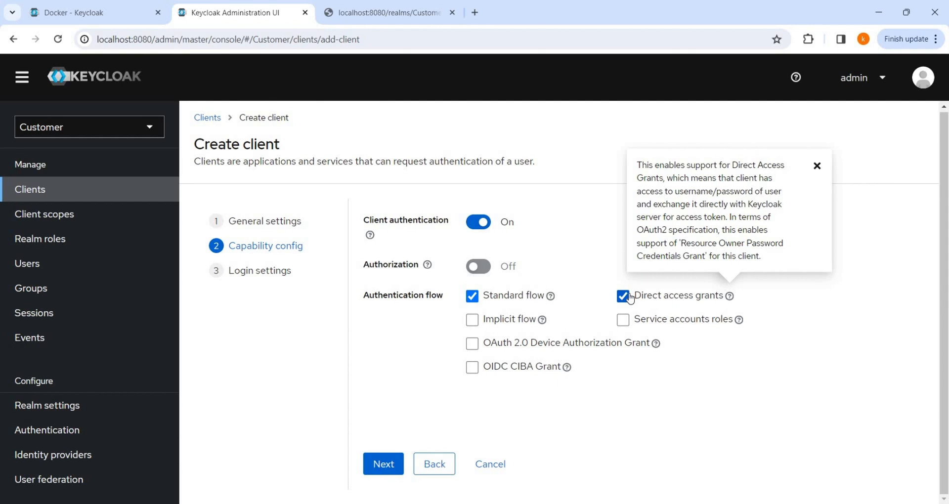
click(541, 322)
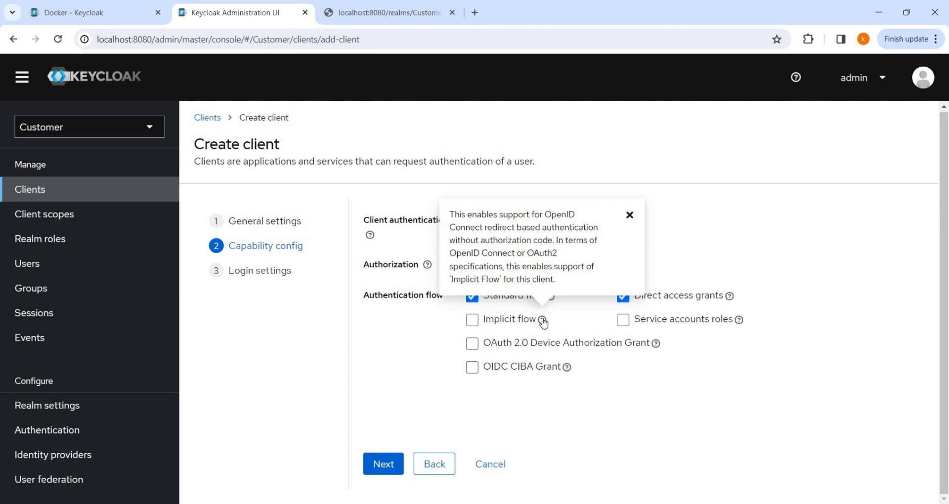
click(576, 319)
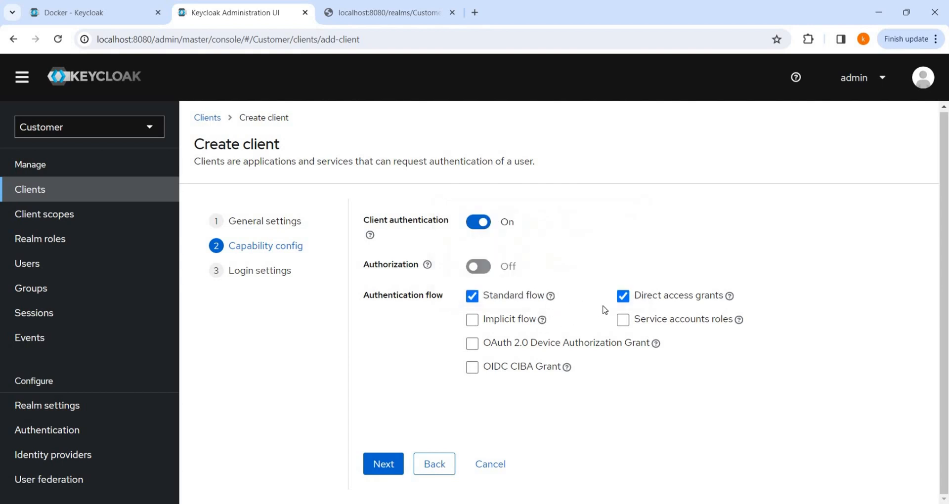
Step: Enable Service accounts roles and read its Client Credentials Grant explanation
click(622, 321)
click(738, 319)
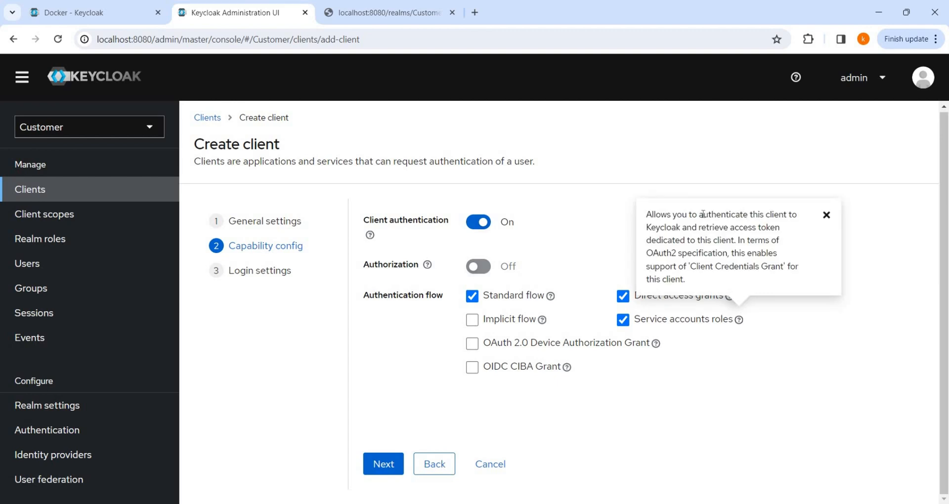
drag(702, 214, 737, 241)
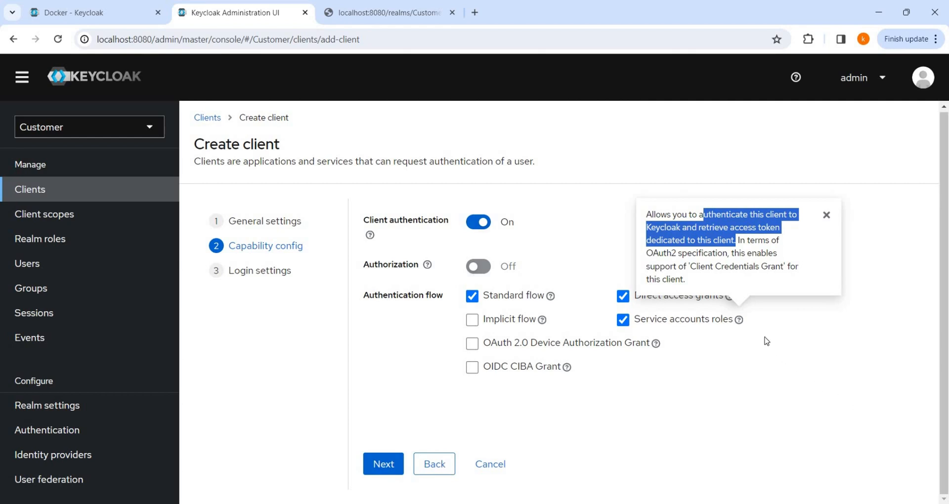
click(766, 341)
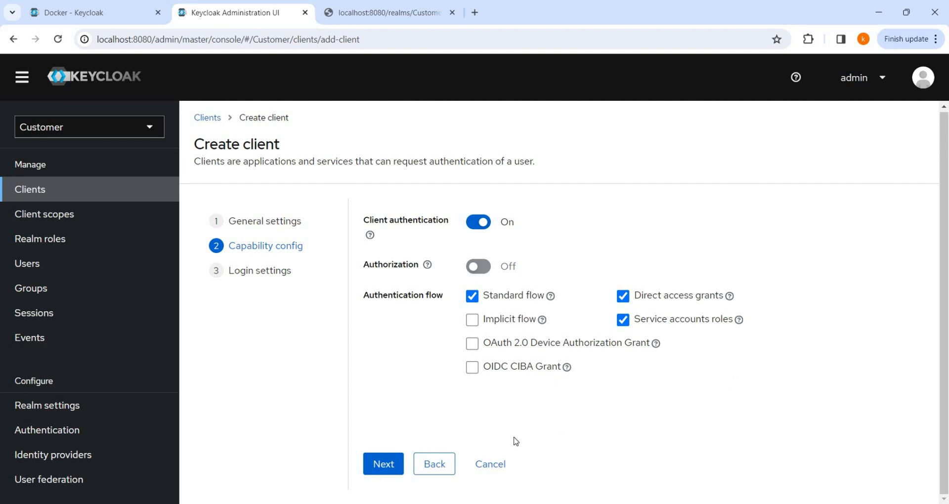
Step: Save the ms-department client from Login settings with all redirect URI fields left empty
click(392, 465)
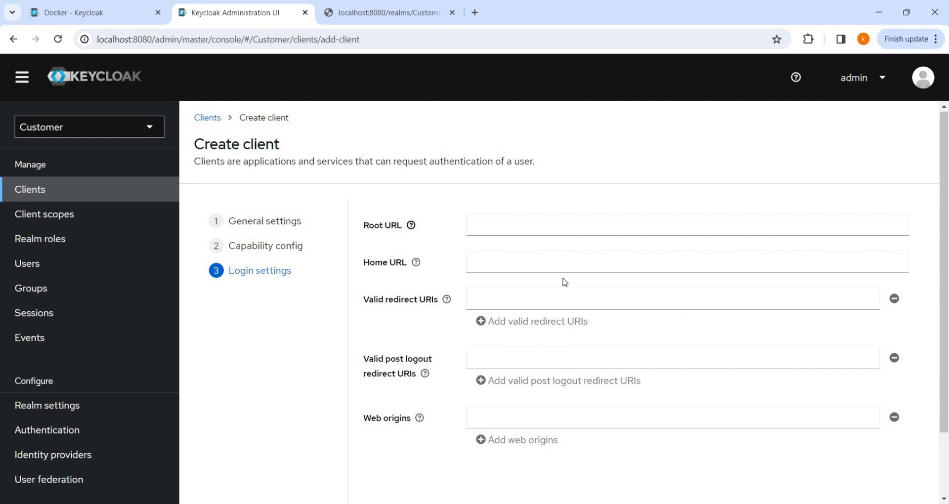
scroll(564, 281, down, 2)
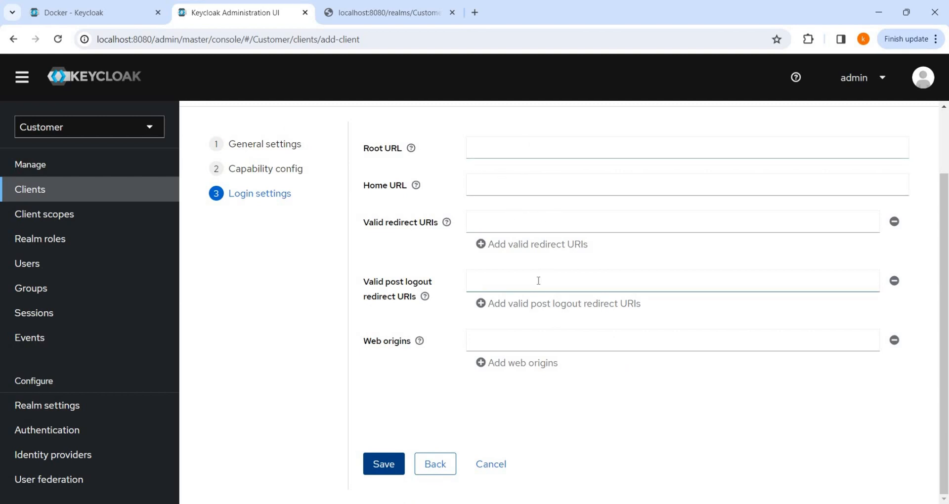
click(521, 221)
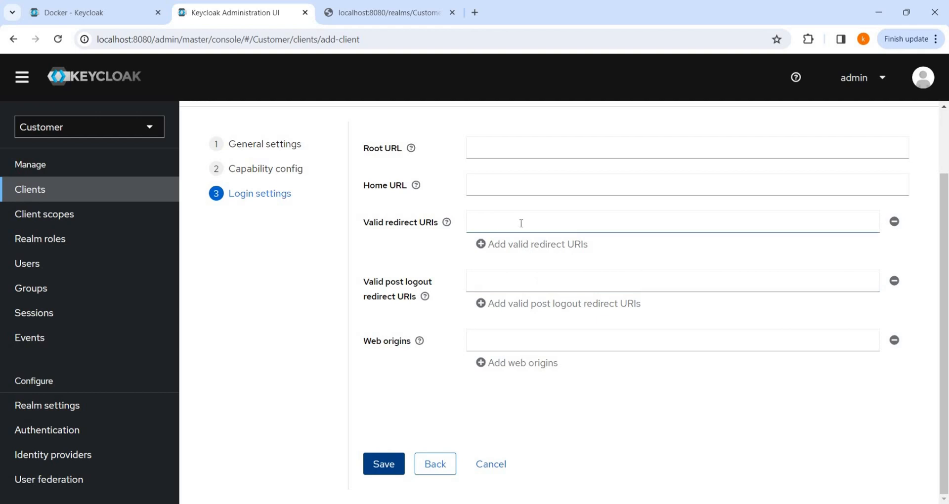
click(390, 473)
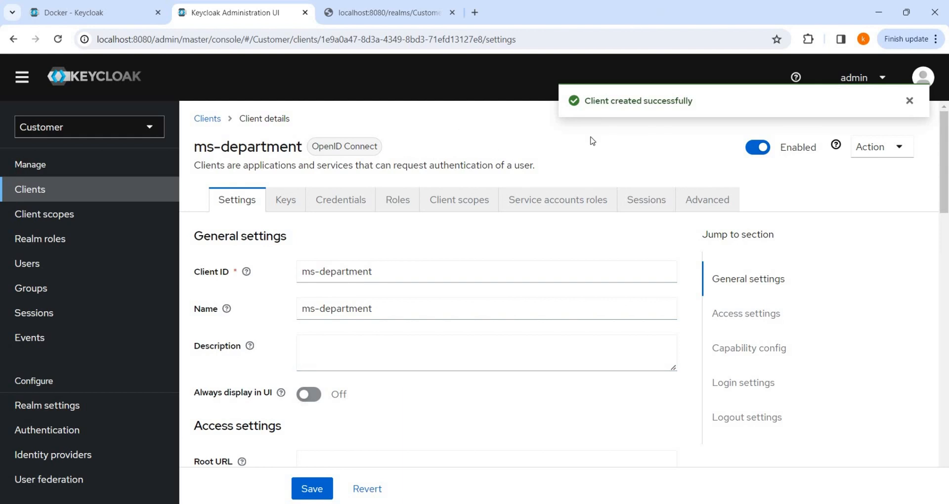
scroll(592, 140, down, 3)
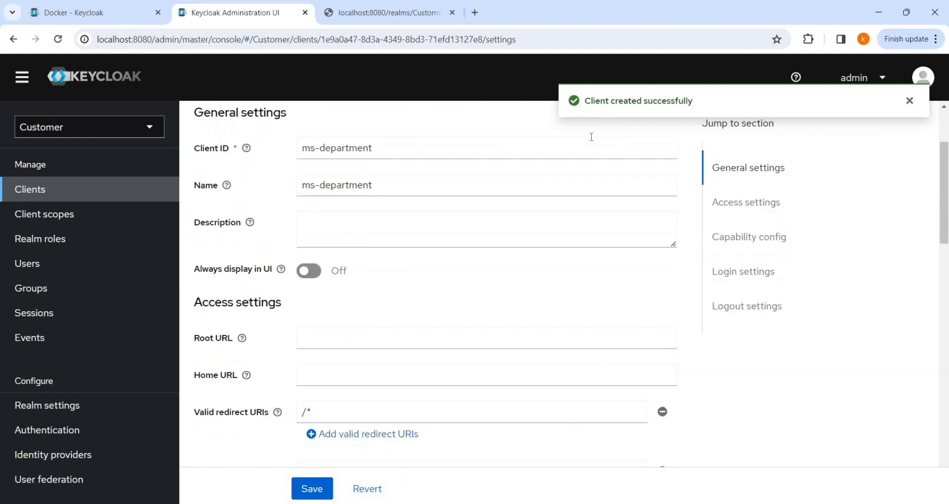
scroll(322, 291, down, 3)
click(322, 290)
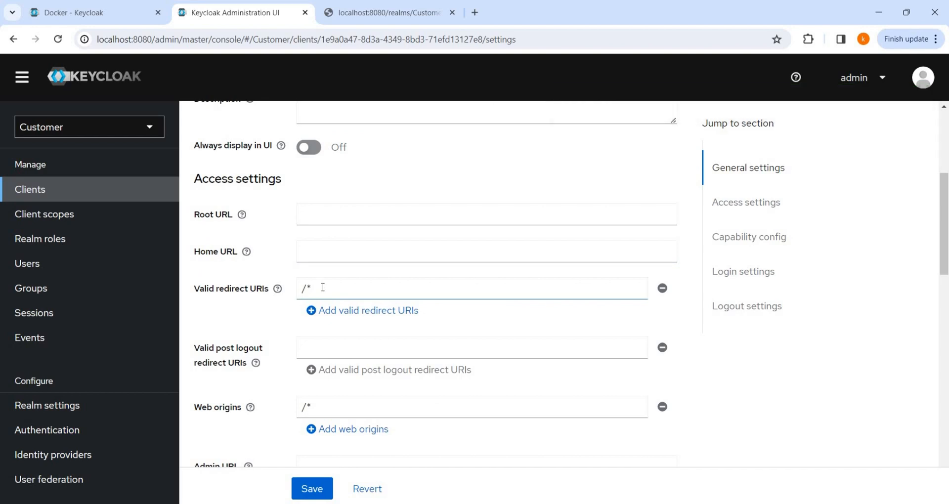
scroll(323, 288, up, 3)
scroll(322, 287, down, 1)
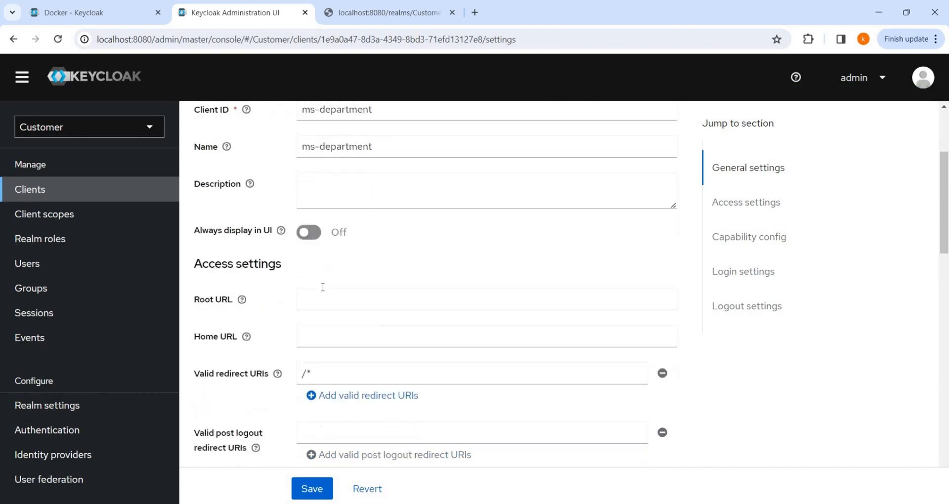
scroll(322, 288, down, 10)
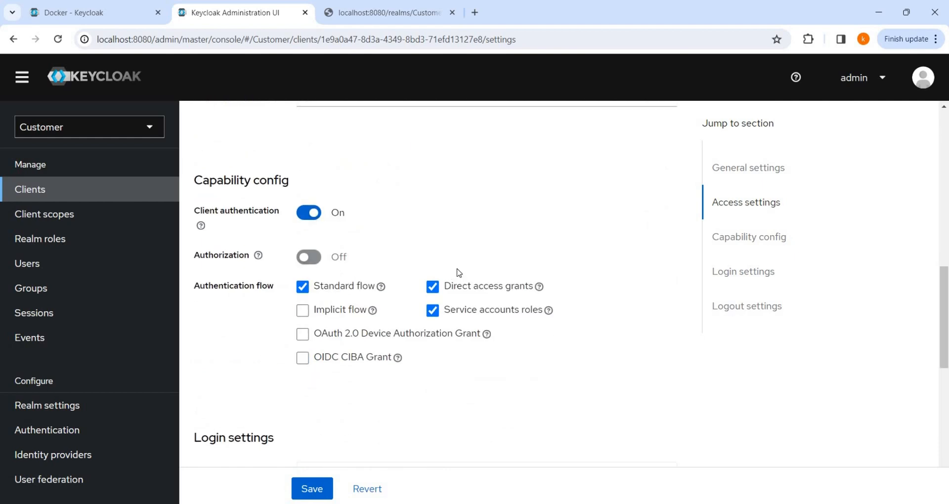
scroll(459, 273, down, 2)
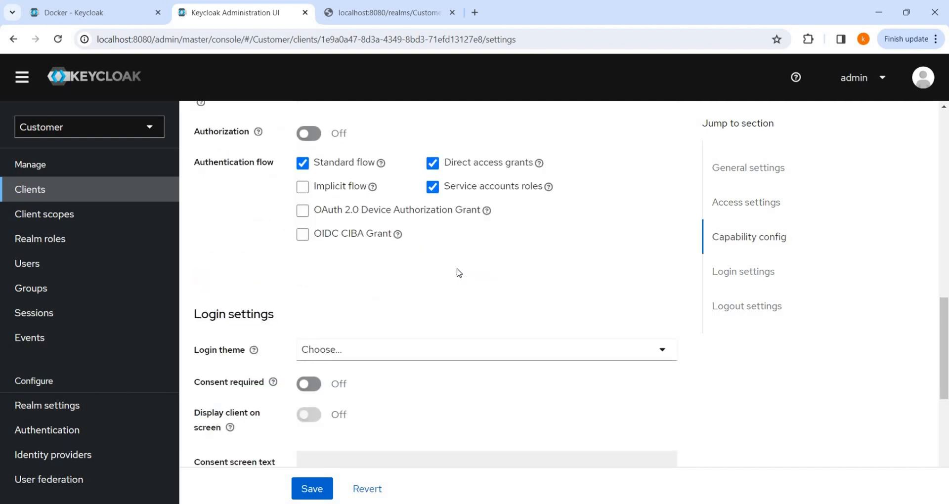
scroll(459, 272, down, 2)
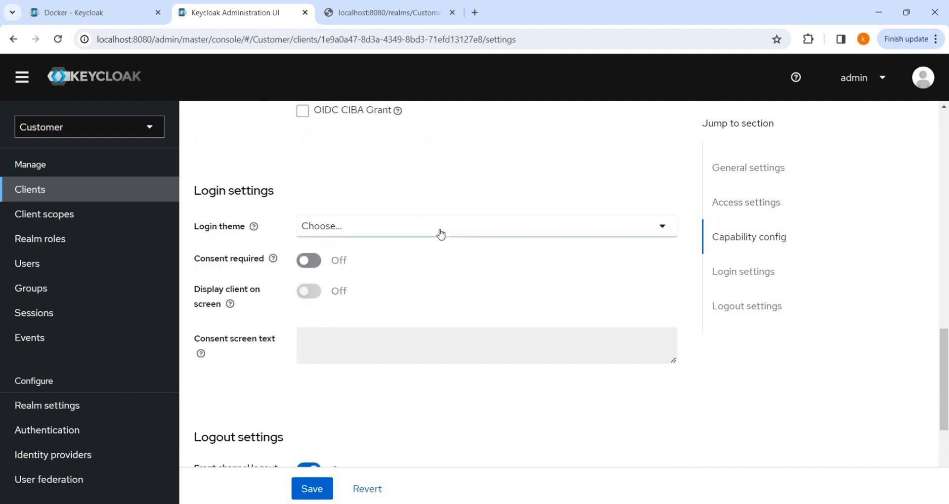
click(440, 233)
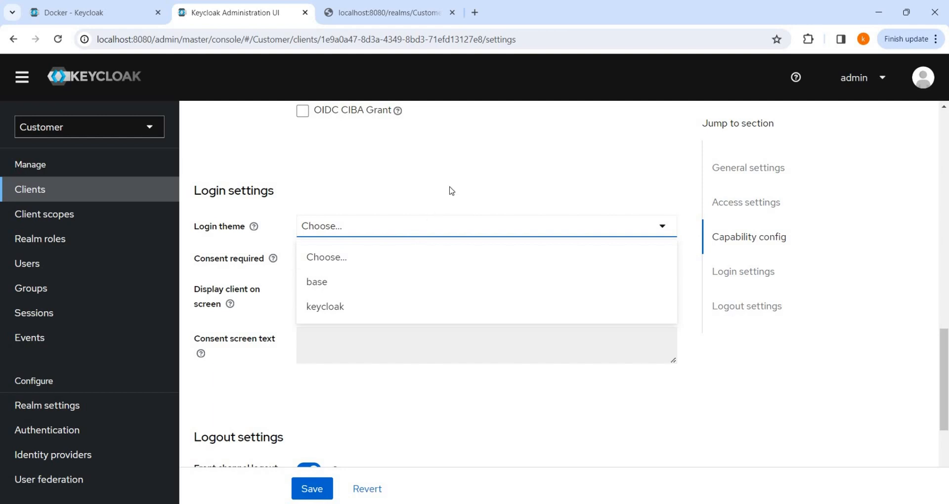
click(350, 299)
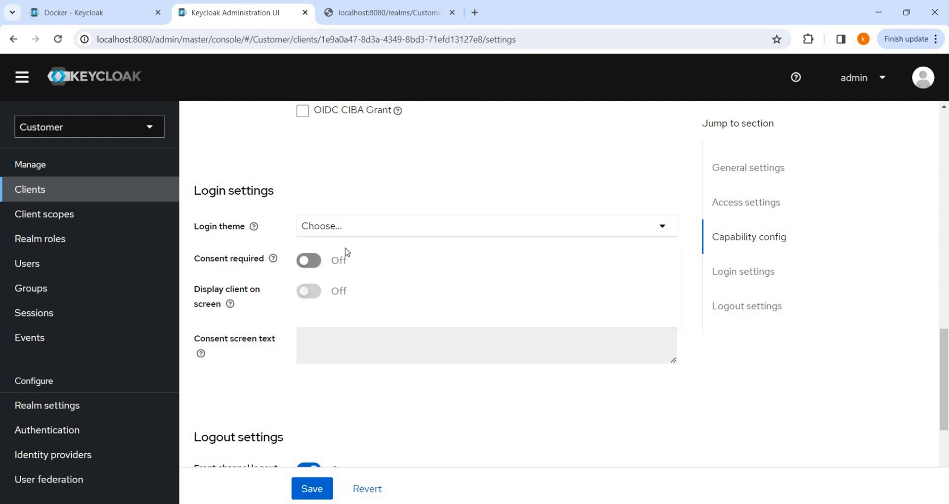
click(375, 231)
click(420, 193)
click(392, 227)
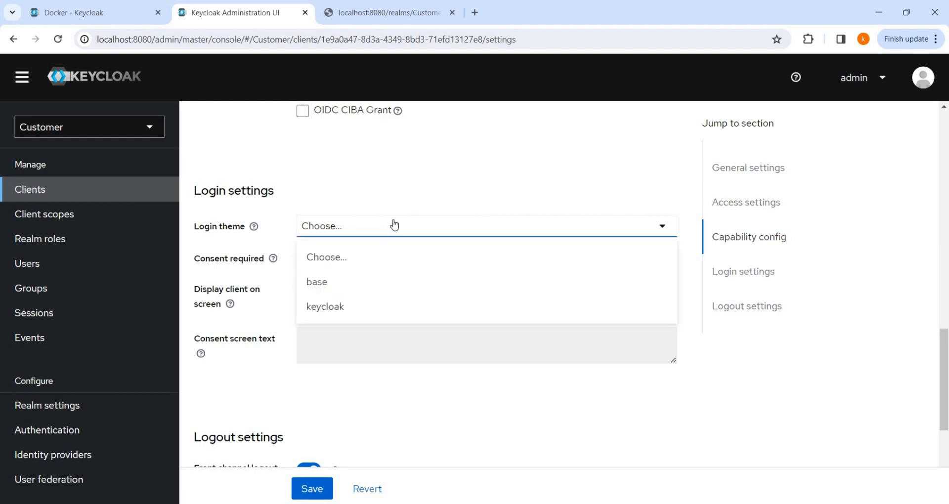
click(428, 193)
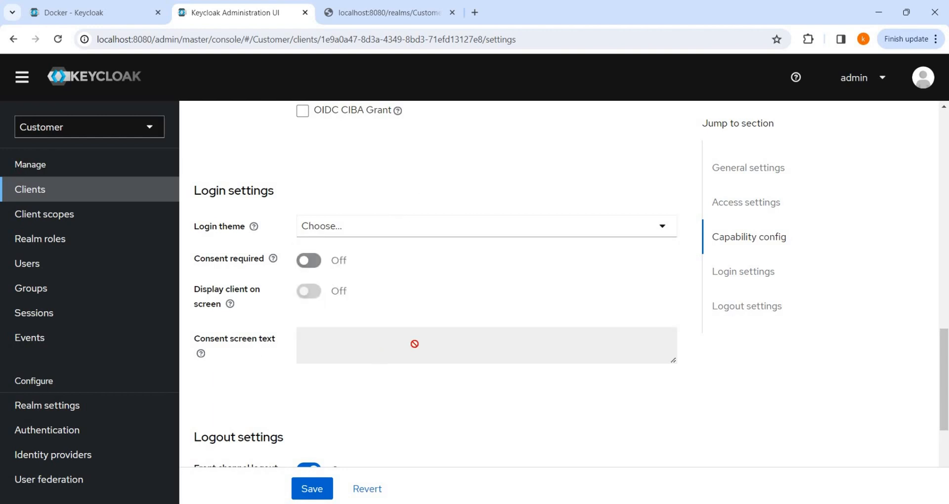
scroll(439, 273, down, 3)
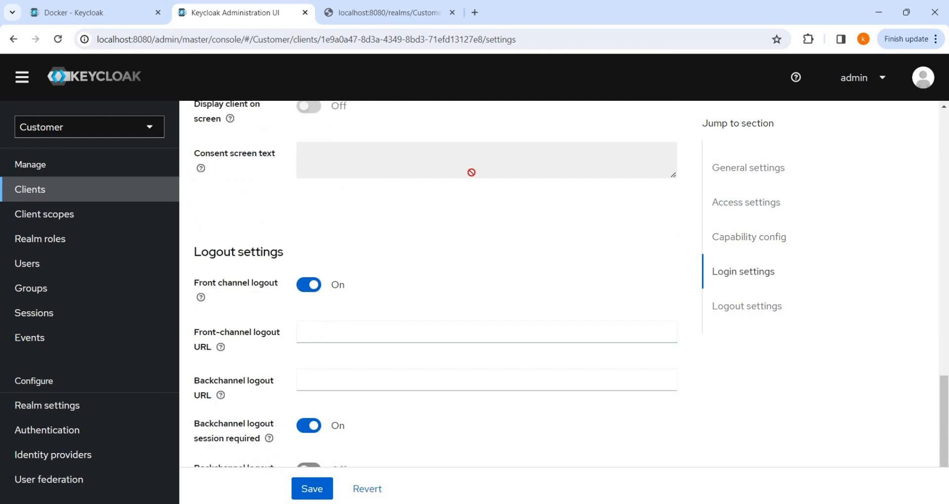
scroll(472, 177, up, 3)
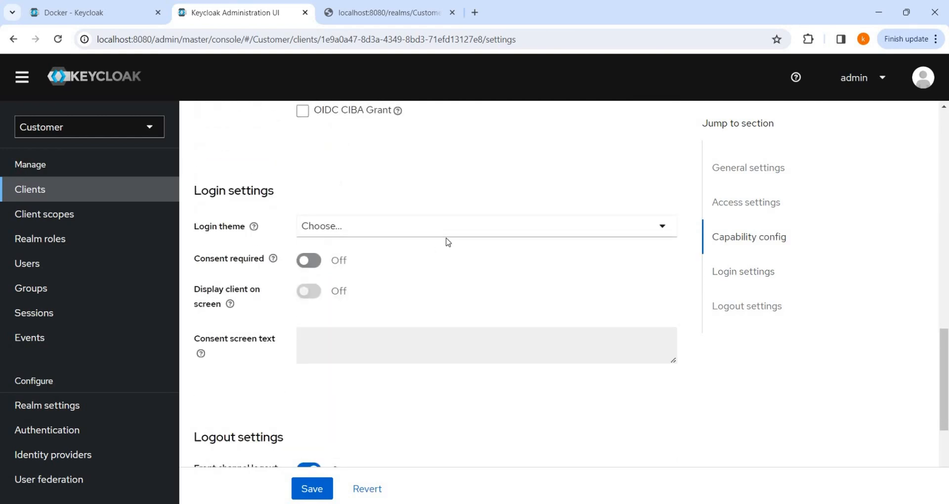
scroll(448, 242, down, 3)
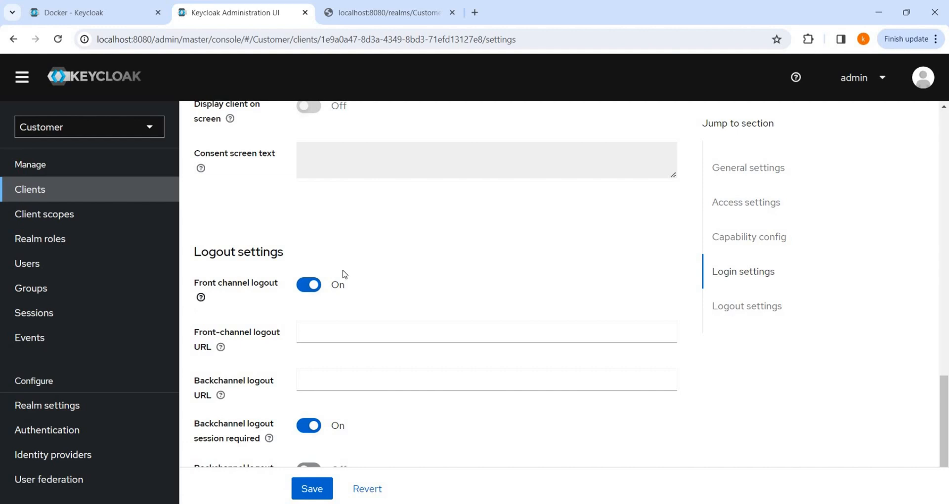
scroll(345, 274, down, 1)
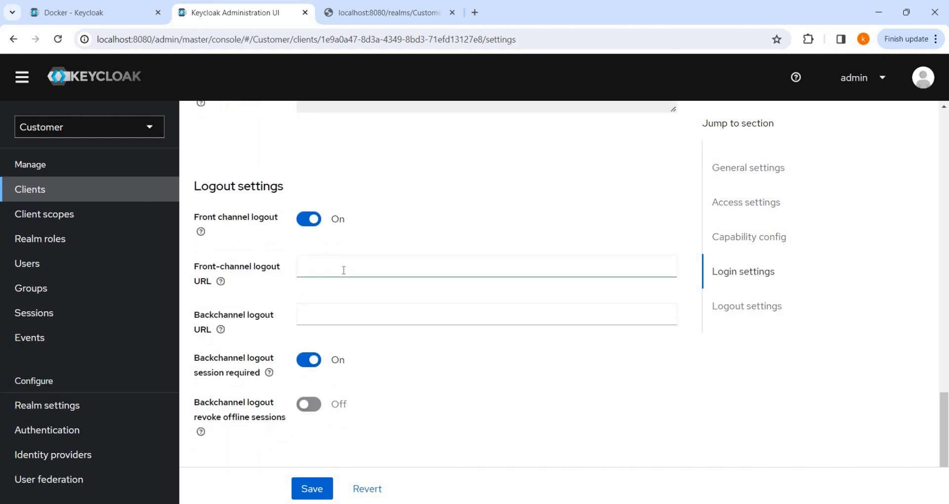
scroll(344, 270, up, 15)
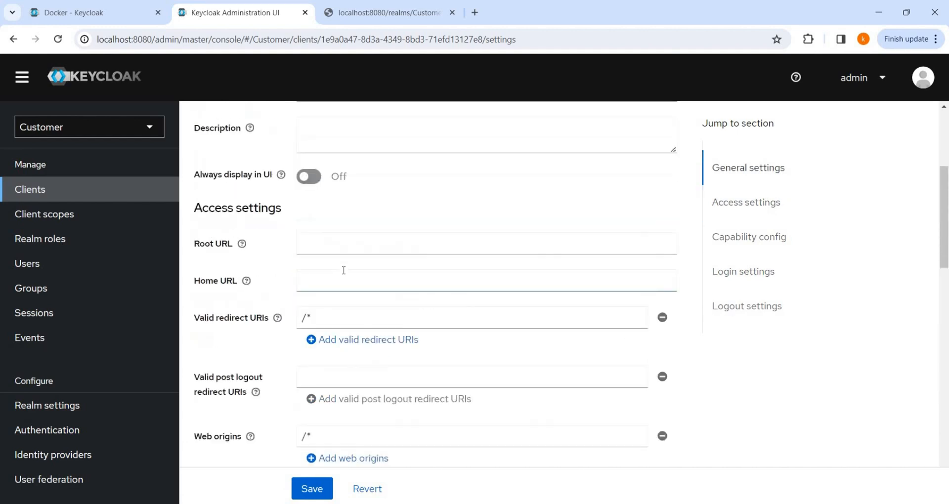
scroll(343, 270, up, 3)
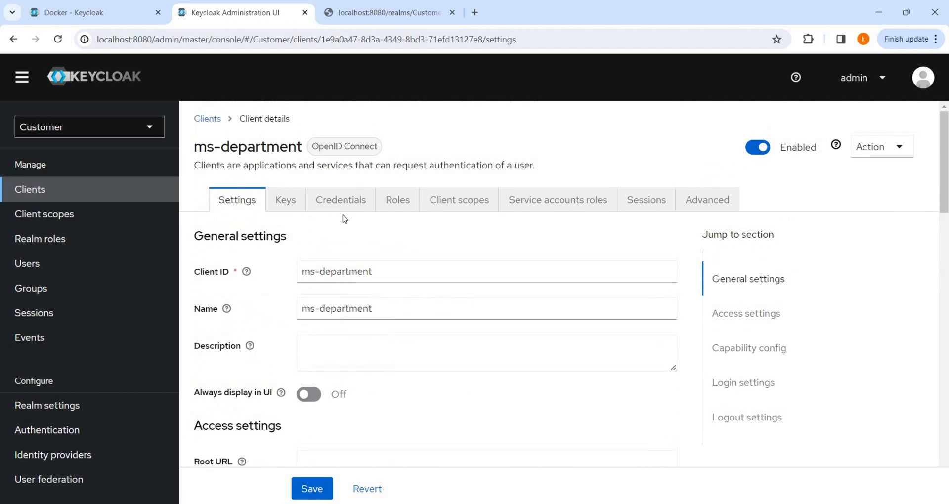
Step: View the Keys tab, then Credentials showing Client Id and Secret authentication and the secret
click(286, 200)
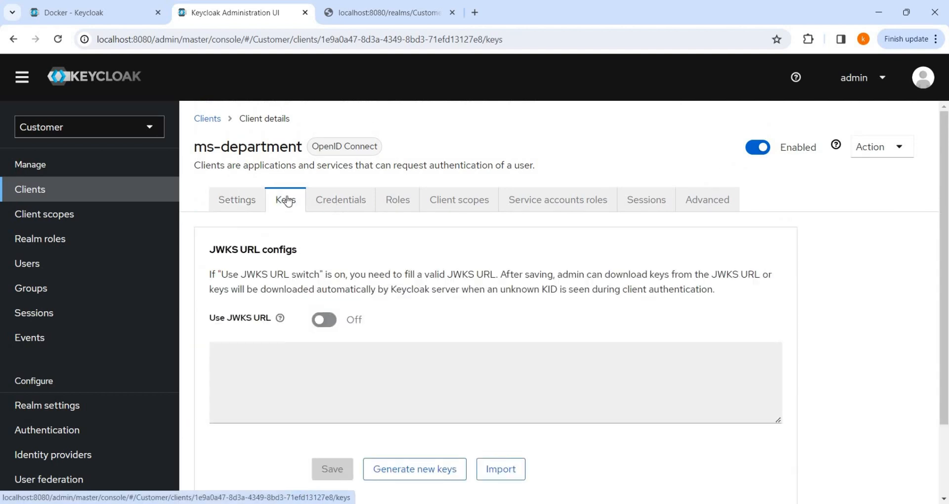
click(349, 197)
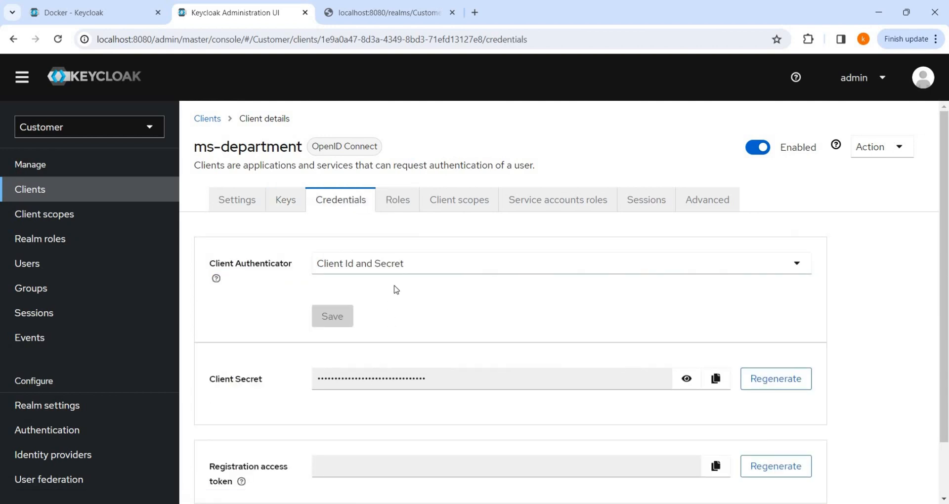
scroll(396, 289, down, 1)
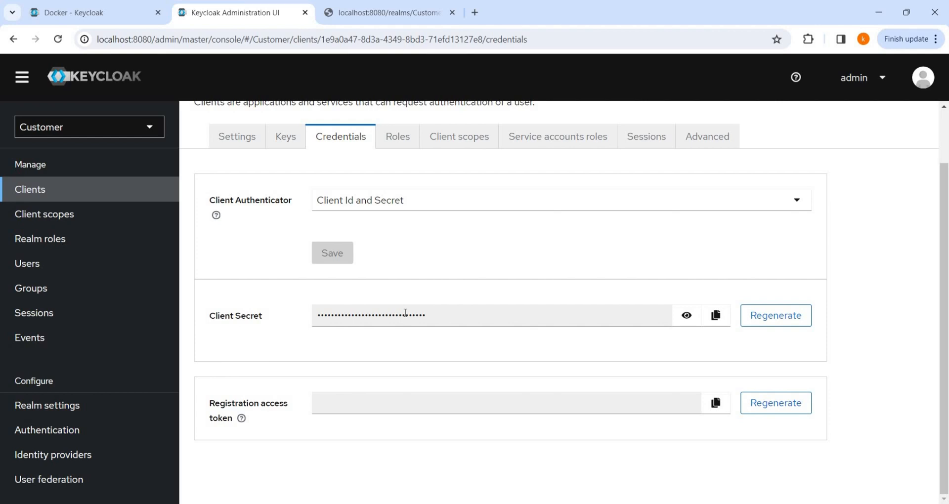
scroll(406, 313, up, 2)
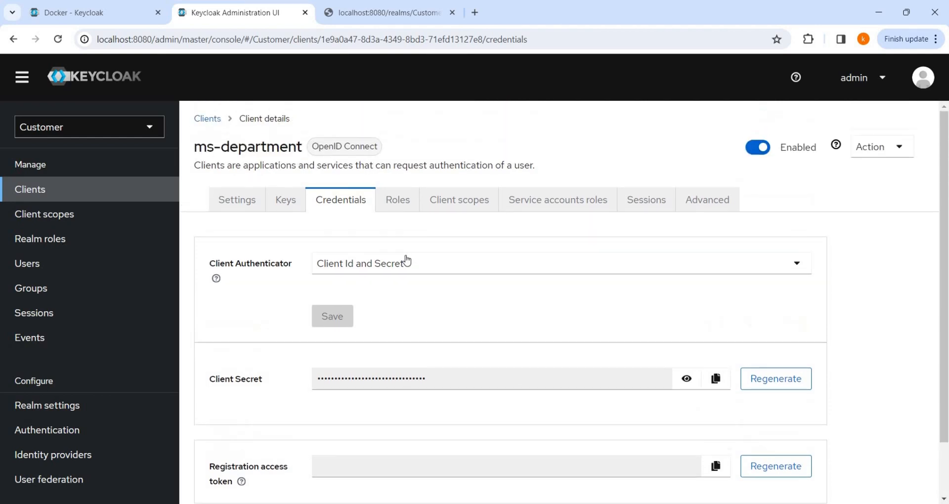
Step: Review the client's Roles, Client scopes, Service accounts roles and Sessions tabs, ending on Advanced
click(403, 204)
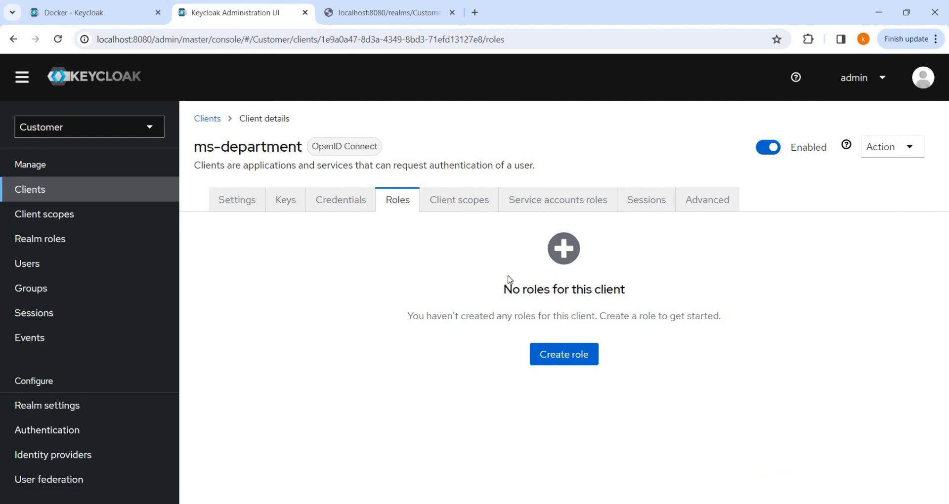
click(487, 203)
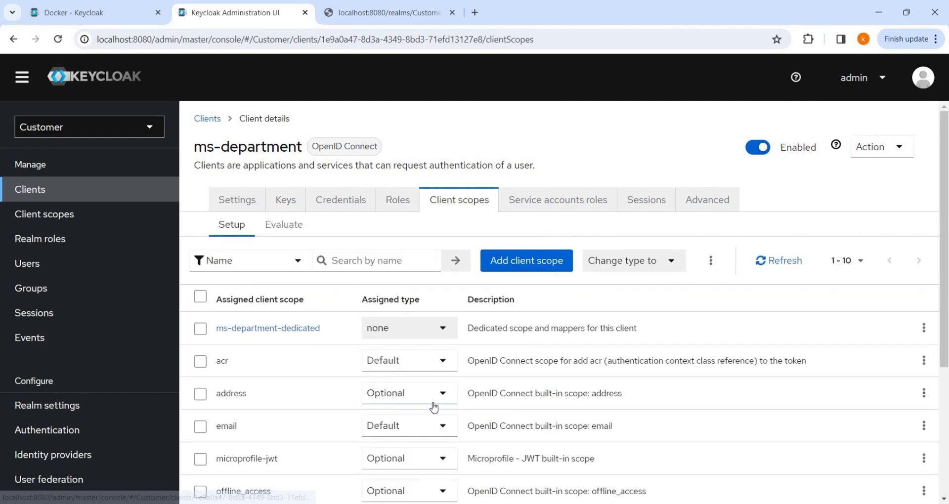
scroll(434, 405, down, 3)
scroll(475, 316, up, 3)
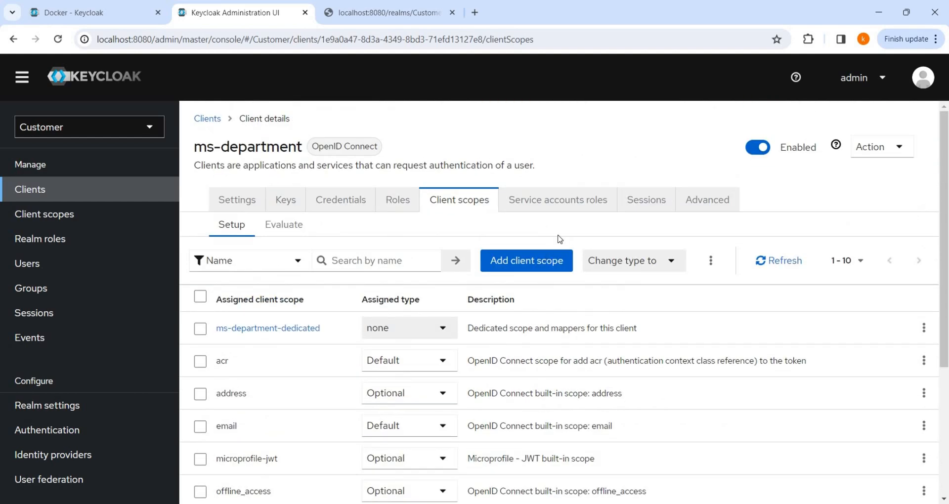
click(592, 203)
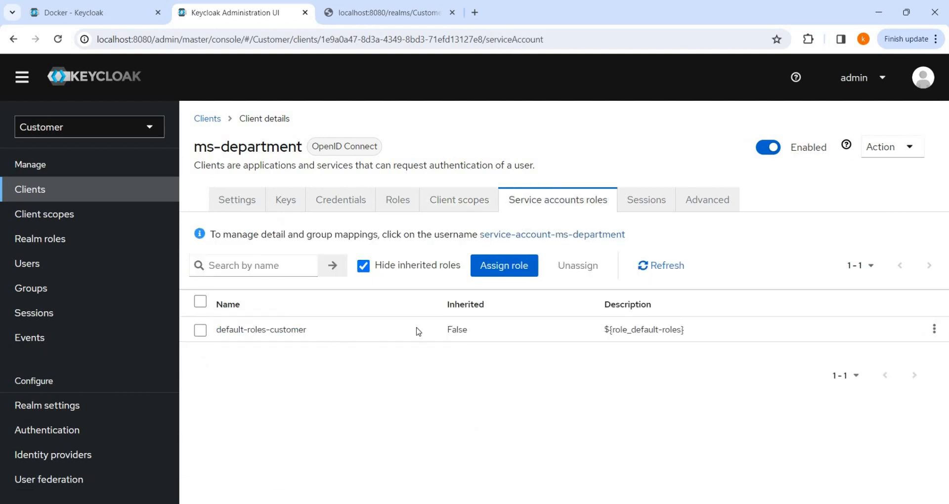
click(650, 199)
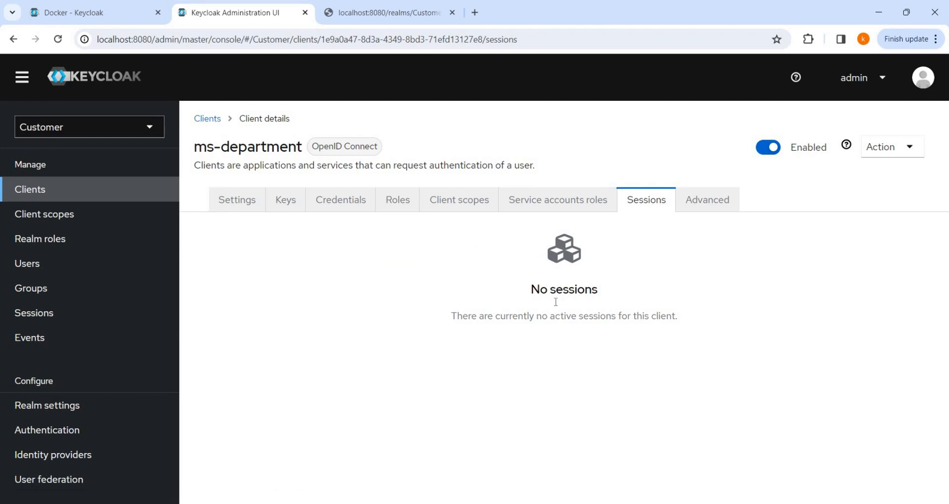
click(702, 212)
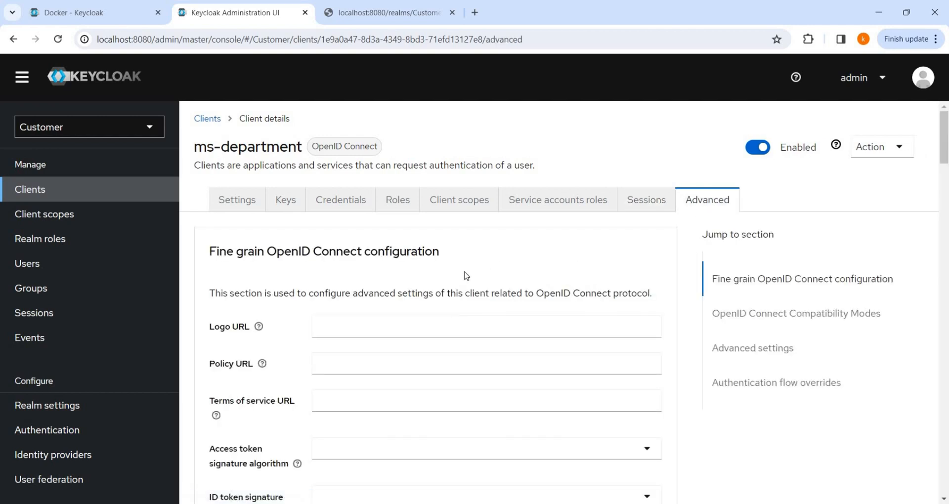
Step: Scroll the Advanced settings to Authentication flow overrides, with Browser and Direct Grant Flow unset
scroll(464, 275, down, 2)
scroll(444, 353, down, 2)
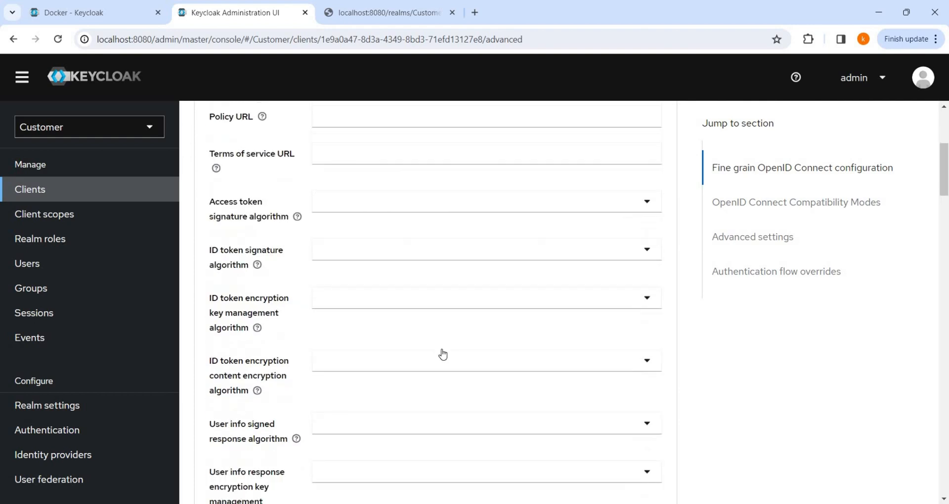
scroll(442, 354, down, 12)
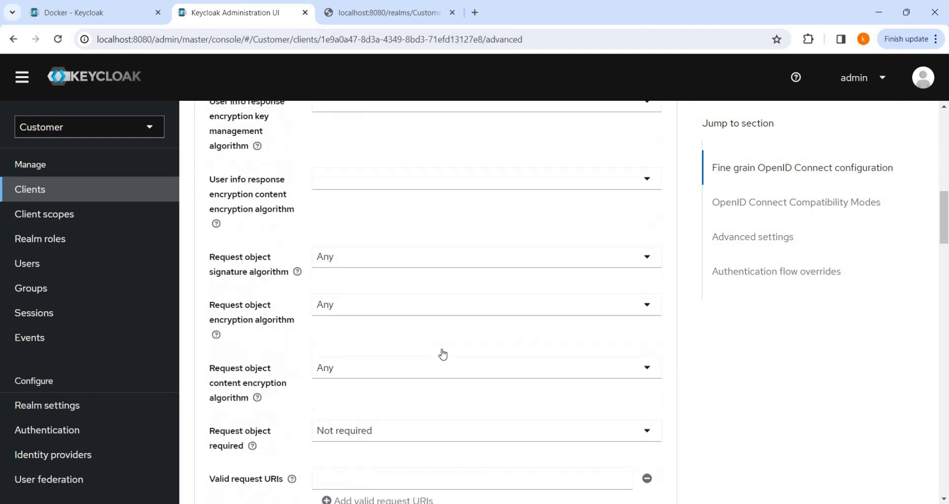
scroll(442, 354, down, 10)
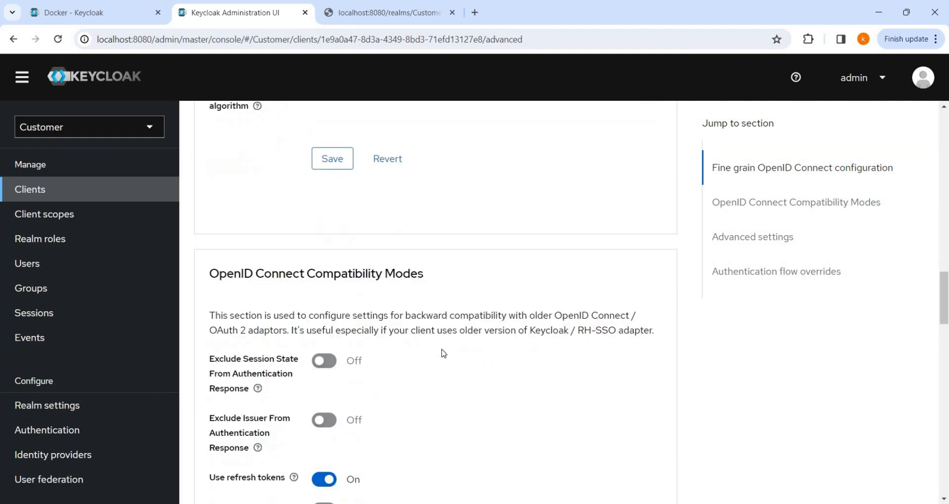
scroll(443, 354, down, 2)
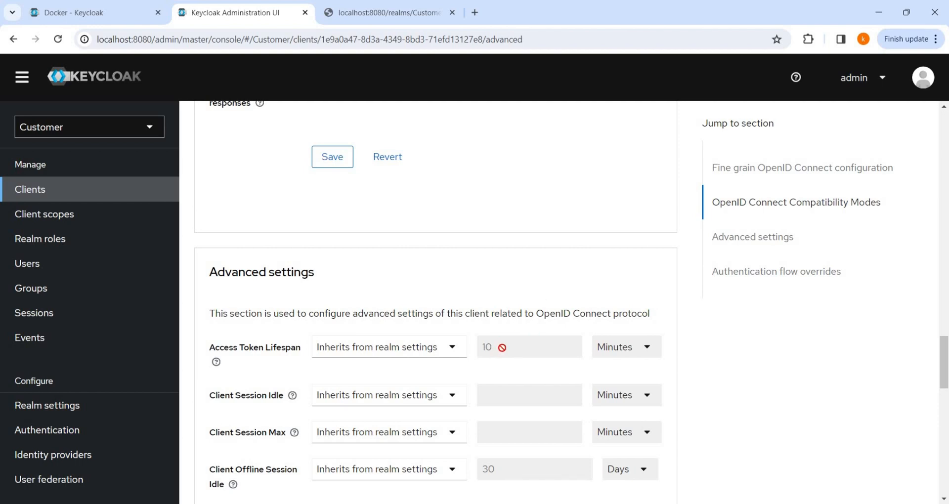
scroll(504, 353, down, 5)
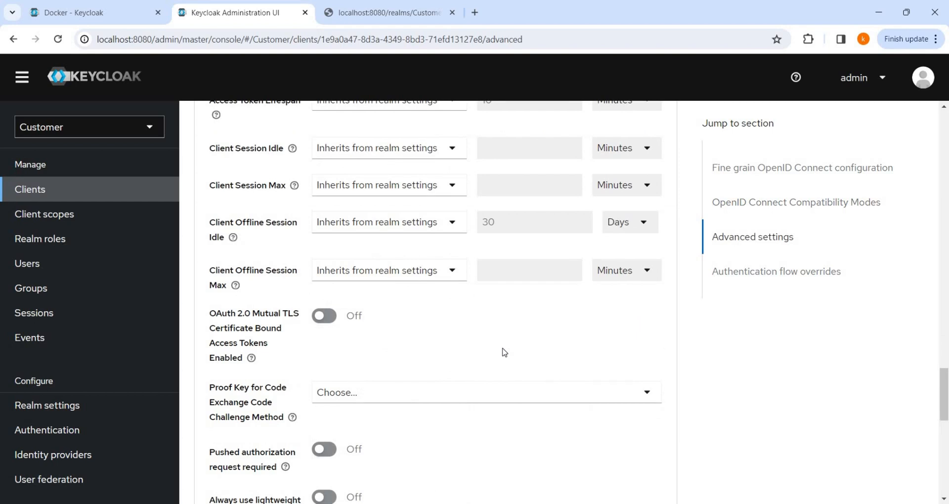
scroll(504, 353, down, 3)
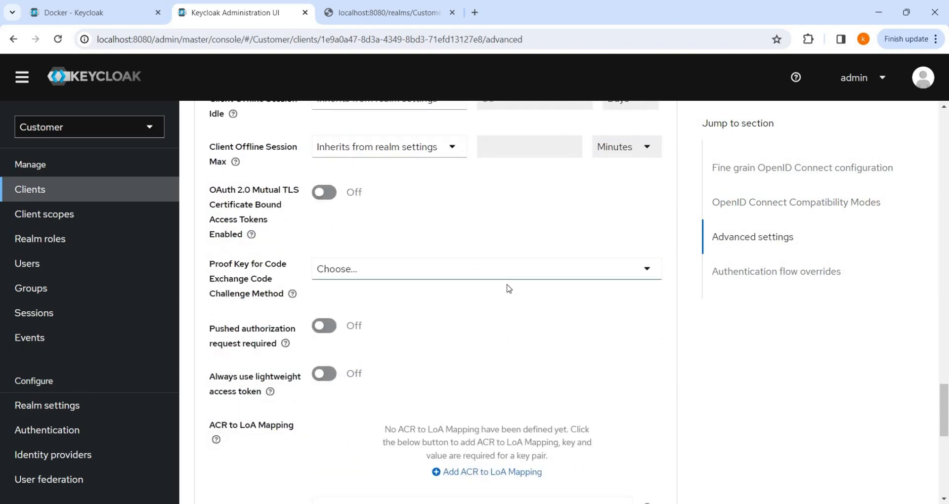
scroll(509, 288, down, 8)
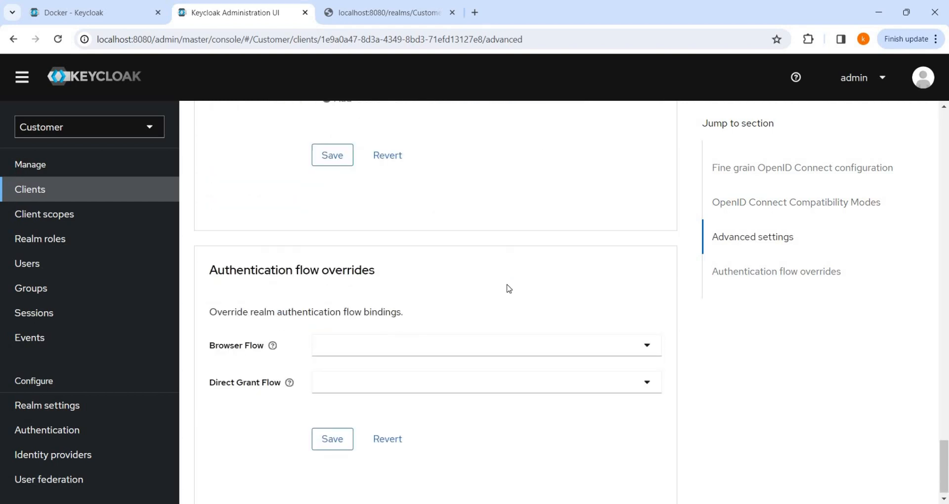
click(460, 348)
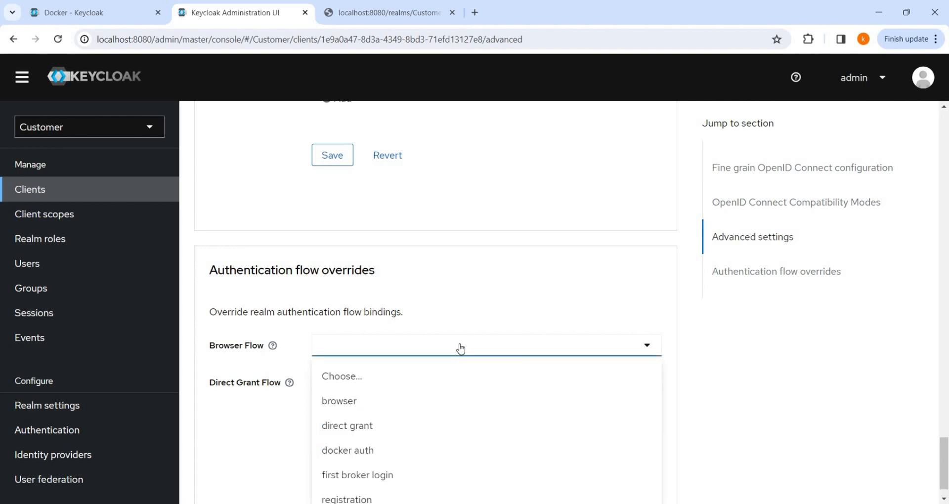
scroll(459, 348, down, 1)
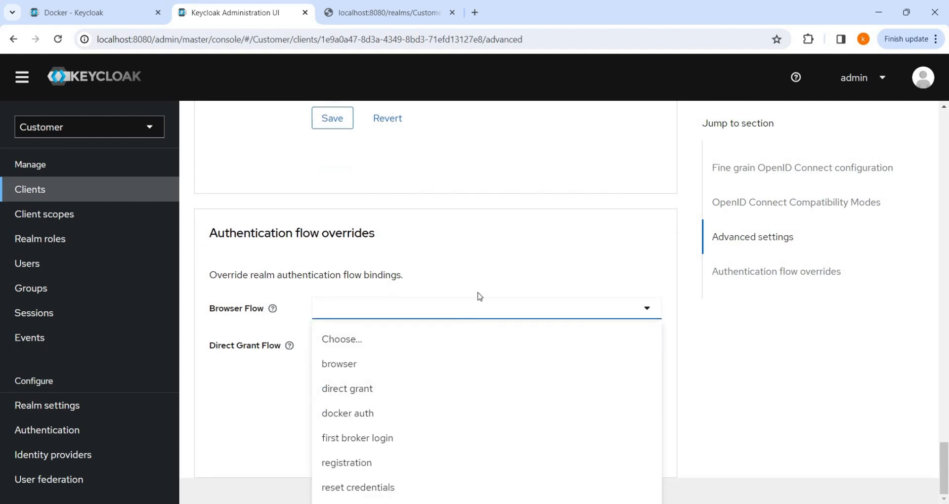
click(502, 269)
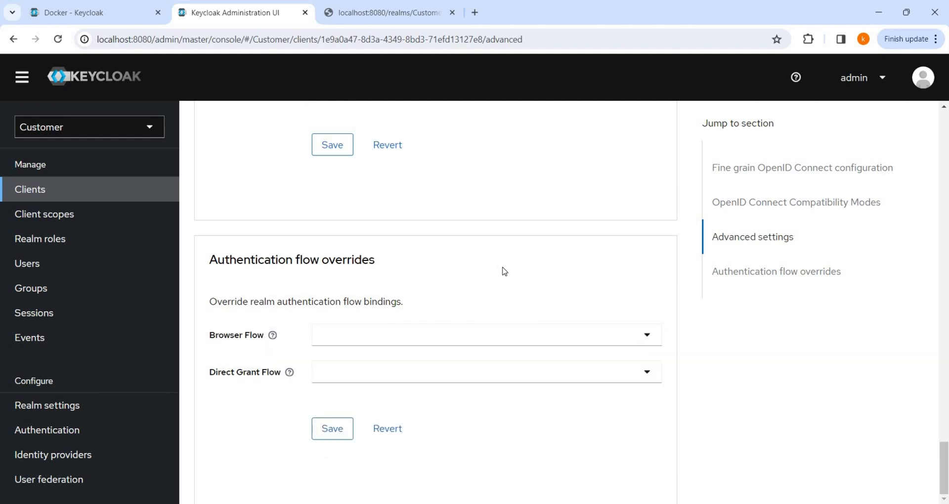
click(435, 343)
click(501, 300)
scroll(405, 287, up, 20)
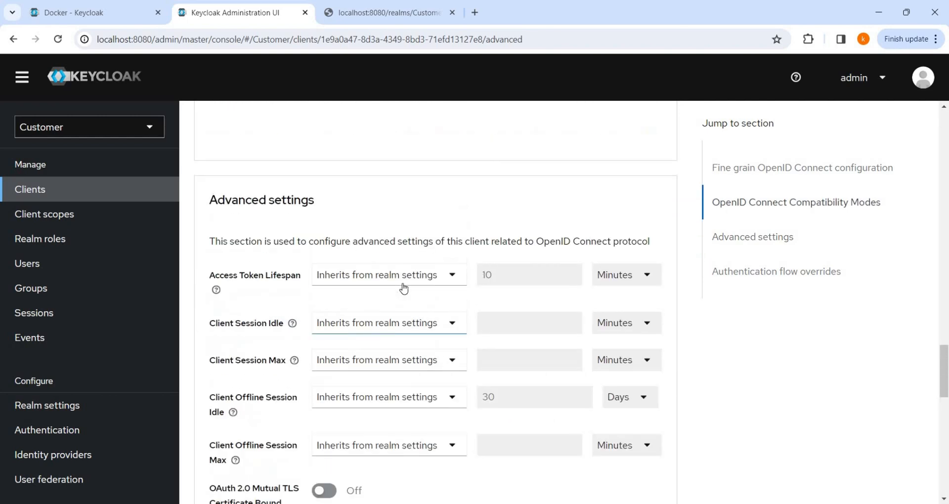
scroll(403, 284, up, 20)
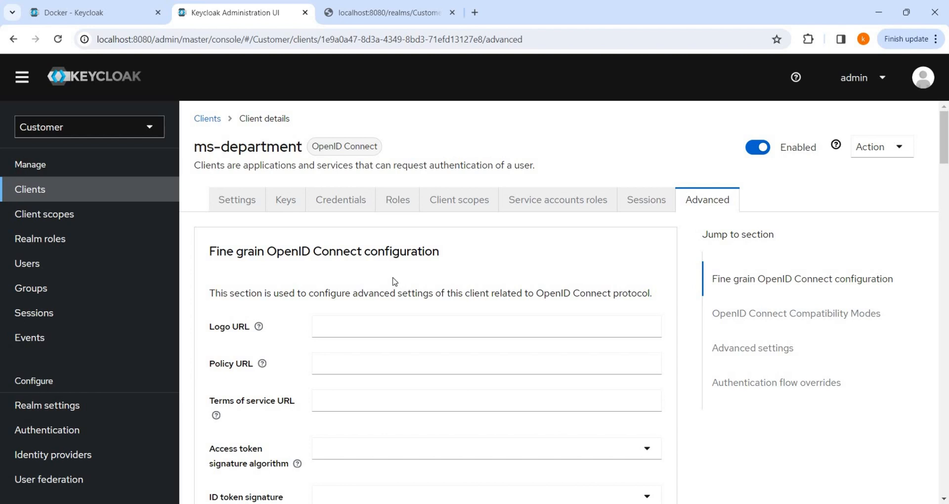
scroll(394, 281, down, 3)
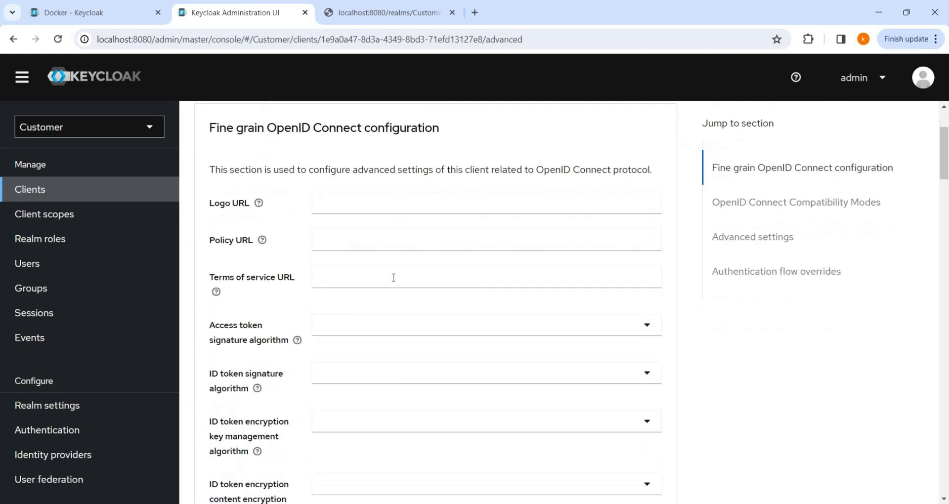